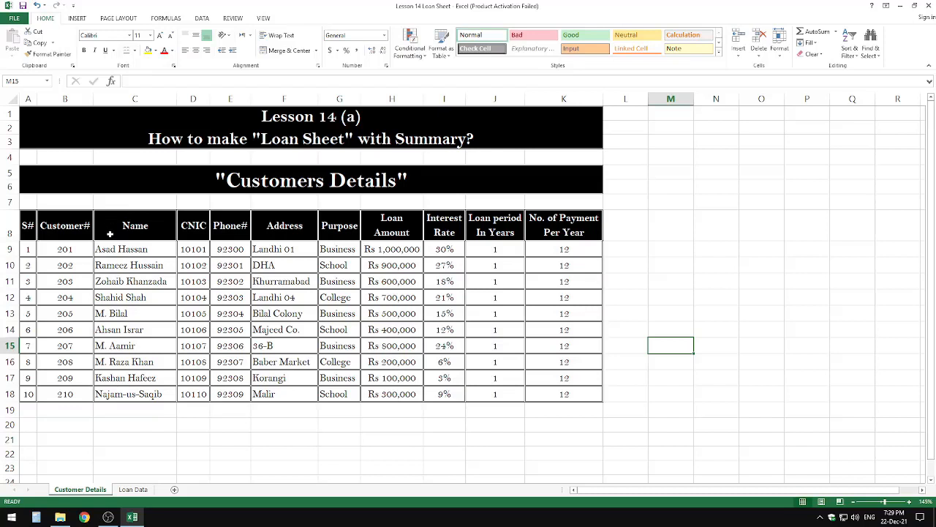
Examine the first customer's record in the Customers Details table, from customer number through number of payments per year
left_click(84, 247)
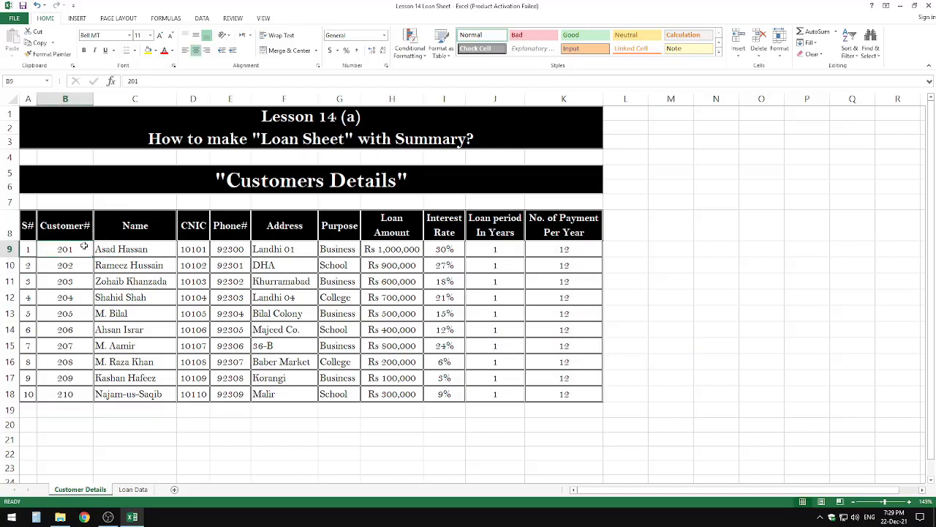
left_click(115, 248)
left_click(195, 250)
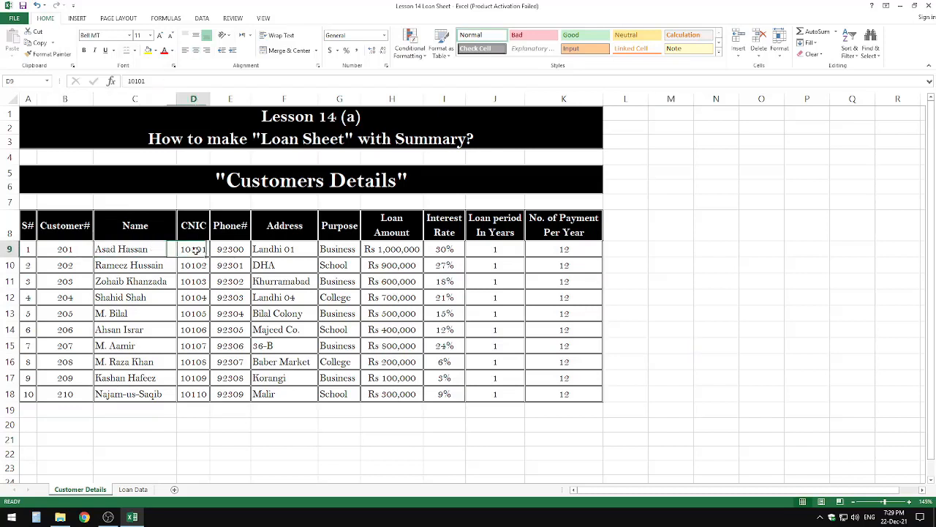
left_click(231, 251)
left_click(283, 250)
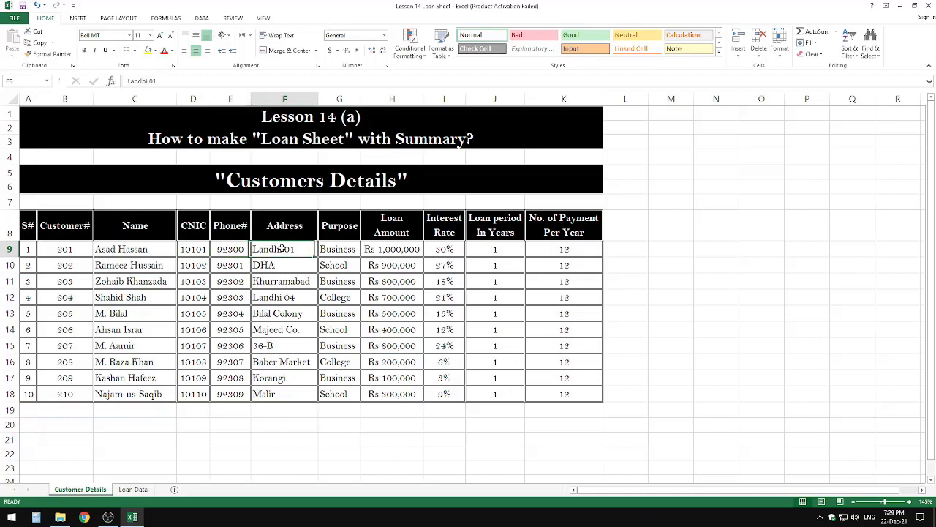
left_click(384, 247)
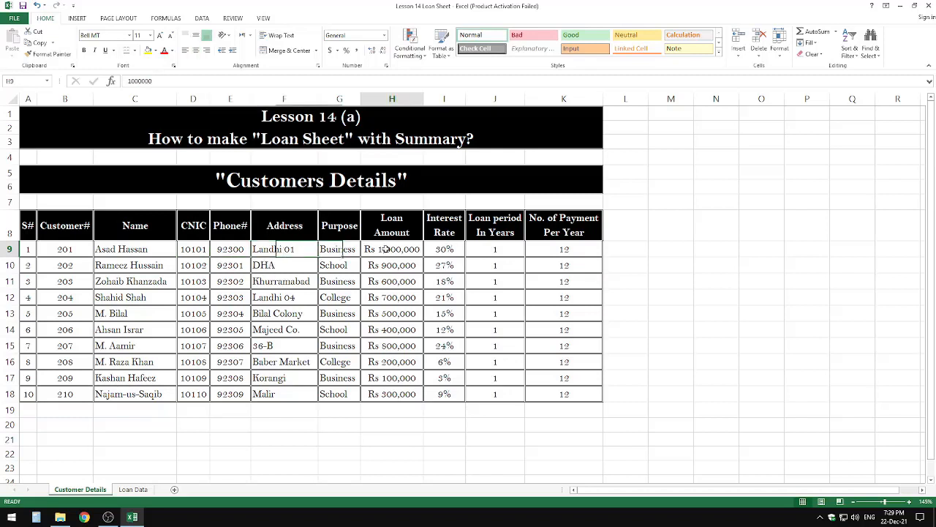
left_click(443, 247)
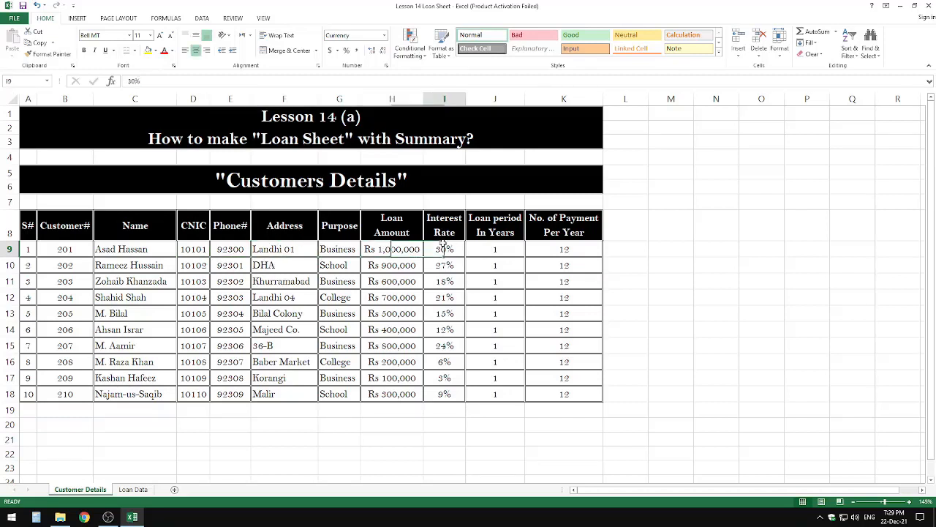
left_click(497, 249)
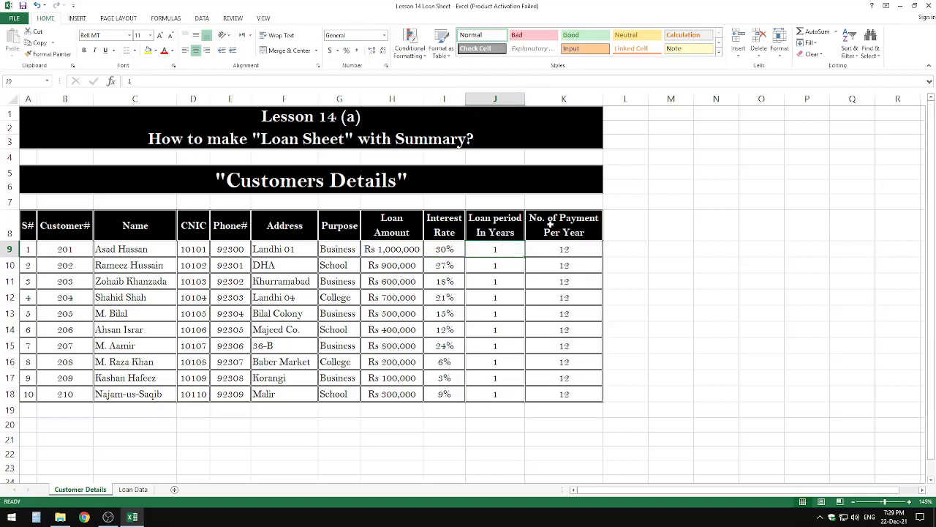
left_click(577, 250)
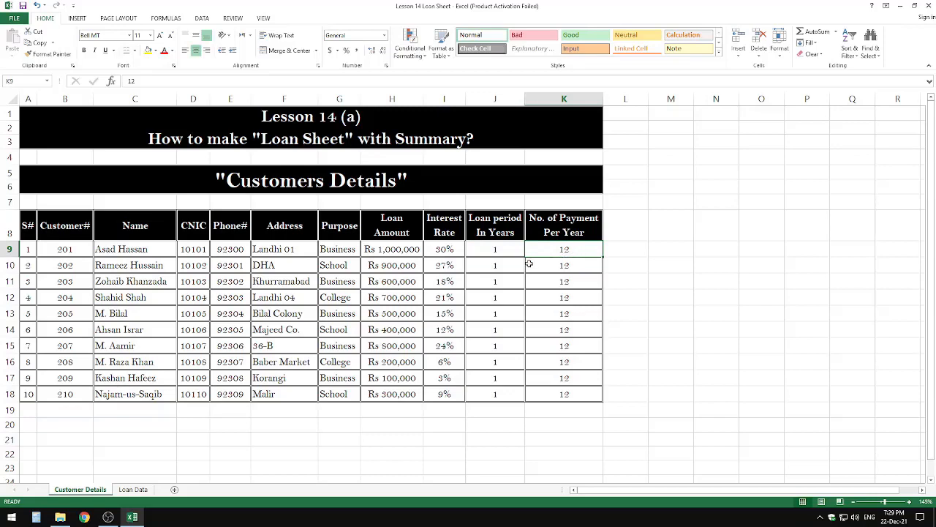
Review the Loan Data sheet's layout and its customer ID, name, CNIC, address, phone and purpose fields against the Customer Details sheet
left_click(134, 489)
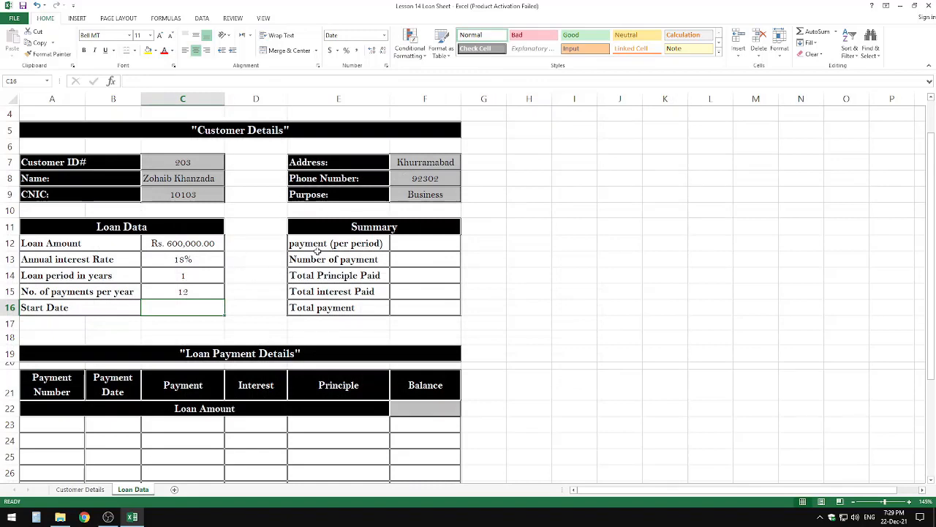
scroll(322, 248, "down", 2)
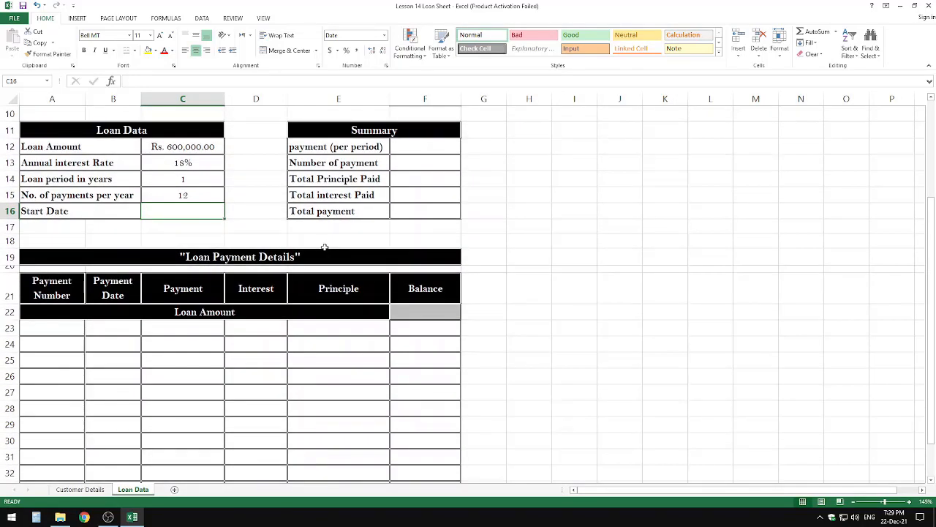
scroll(324, 247, "up", 2)
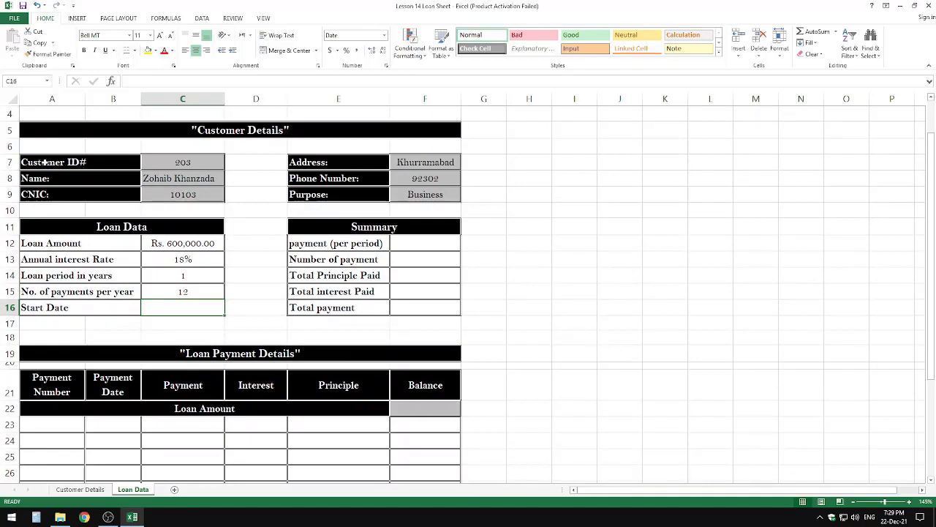
left_click_drag(40, 162, 417, 199)
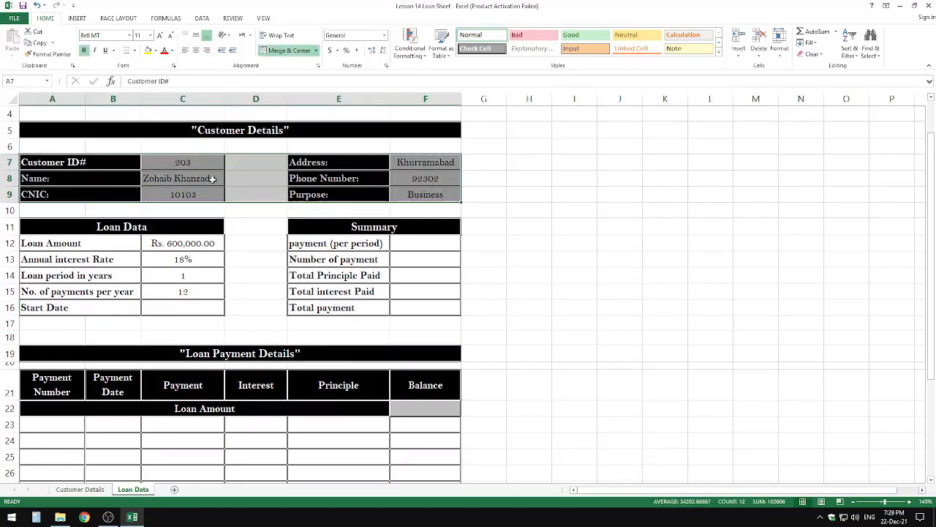
left_click(259, 178)
left_click(161, 161)
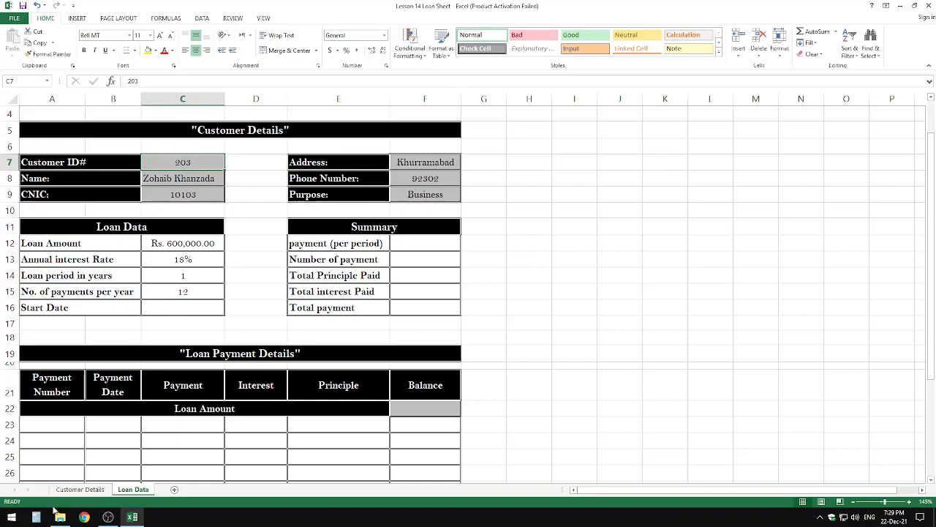
left_click(80, 488)
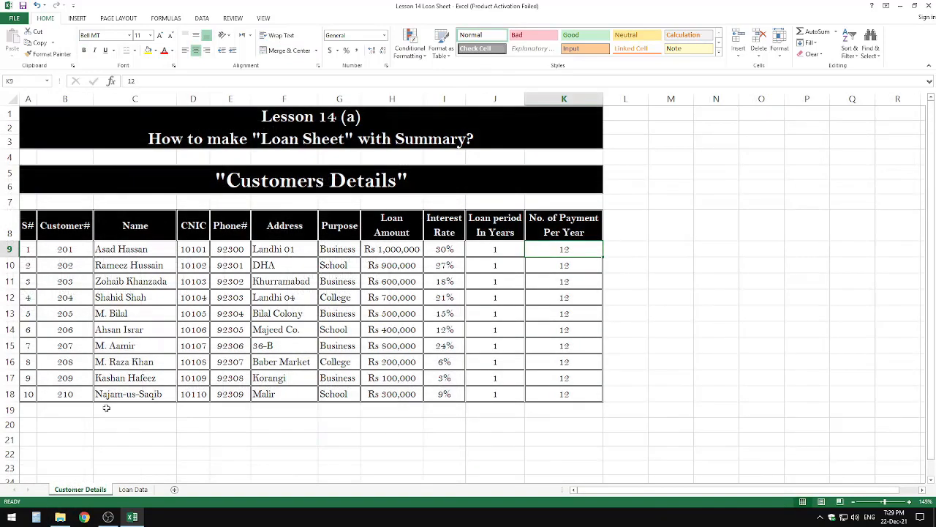
left_click(133, 489)
left_click(49, 177)
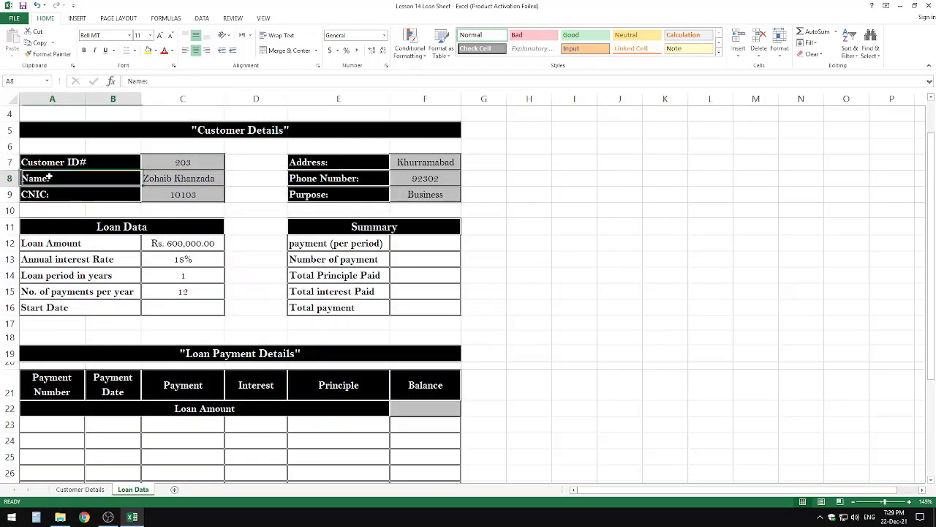
left_click(52, 194)
left_click(383, 167)
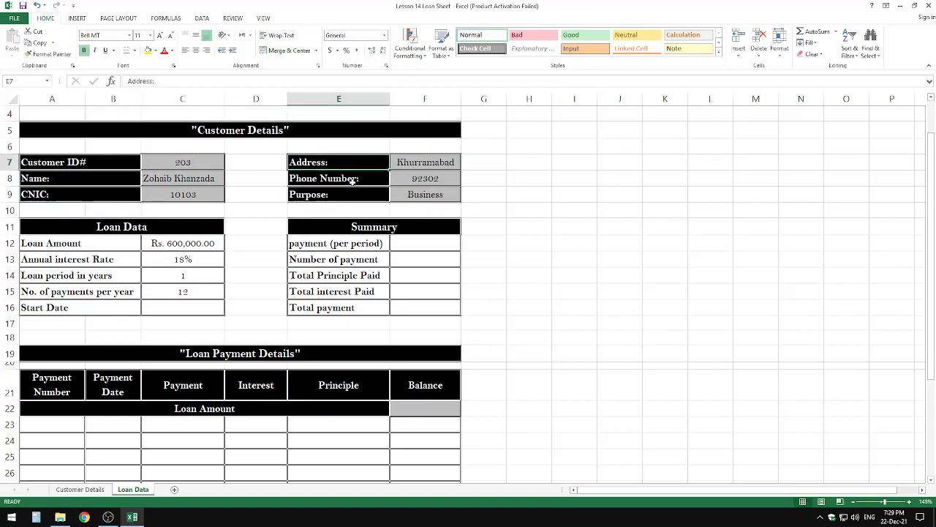
left_click(351, 177)
left_click(322, 194)
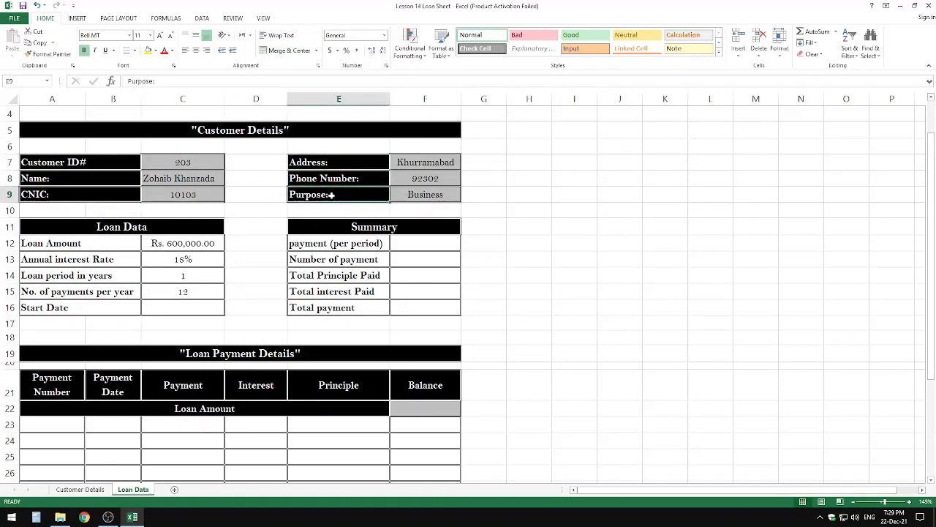
Examine the Loan Data fields and their lookup cells, and check the Customer Details sheet for a source for the Start Date
left_click(54, 244)
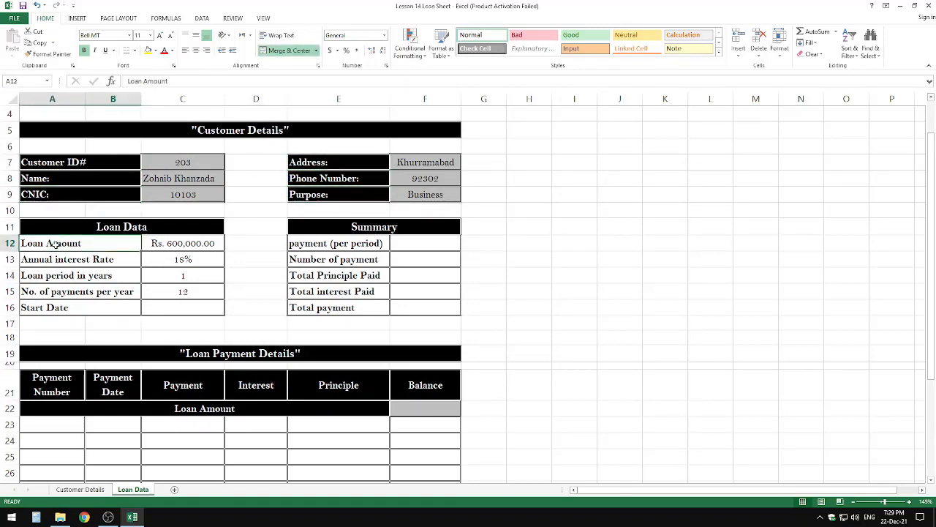
left_click(94, 259)
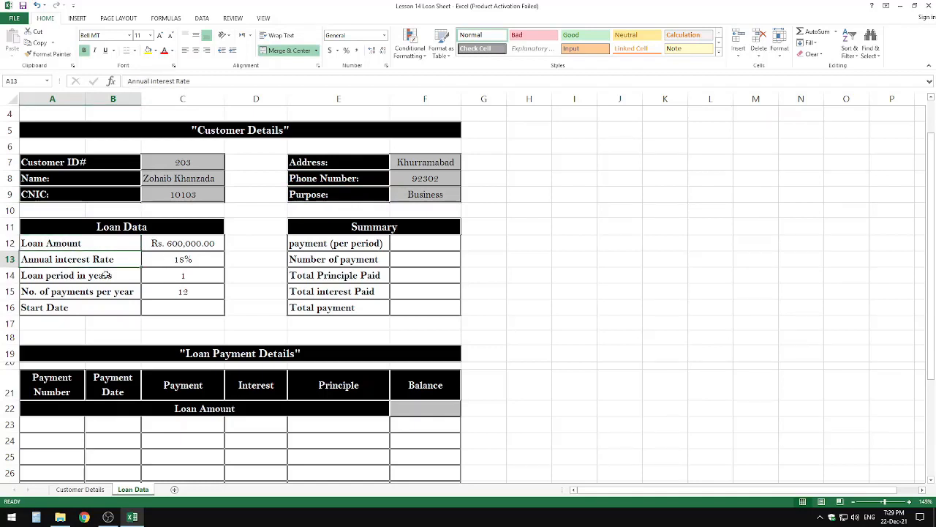
left_click(106, 275)
left_click(114, 297)
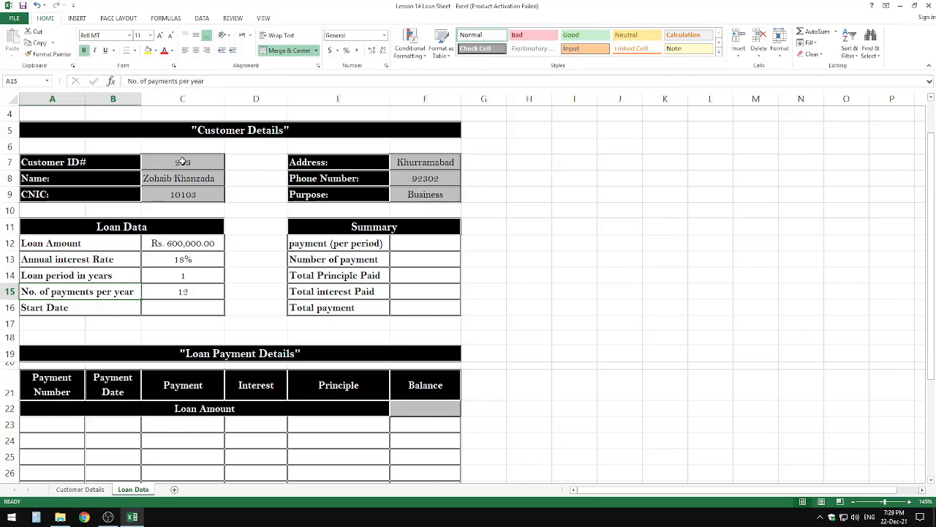
left_click_drag(182, 161, 183, 194)
left_click_drag(384, 164, 384, 195)
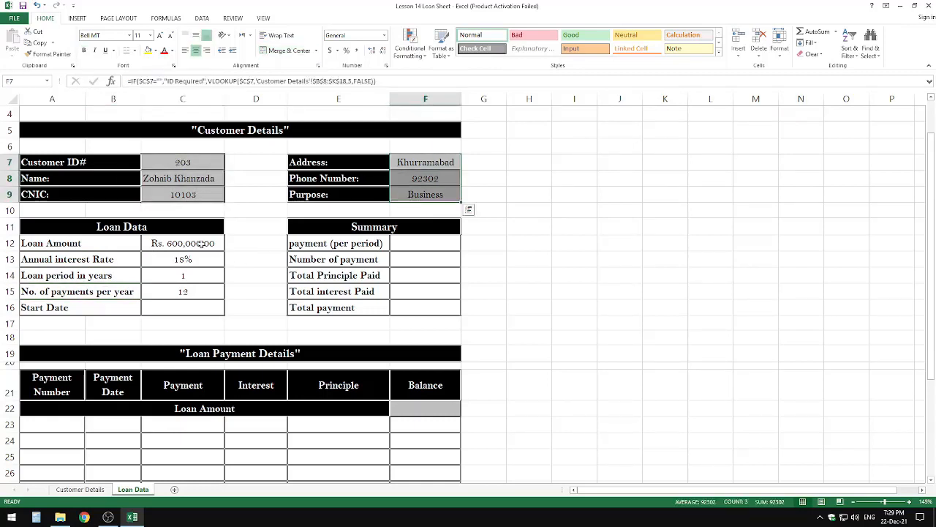
left_click_drag(199, 243, 184, 293)
left_click(256, 294)
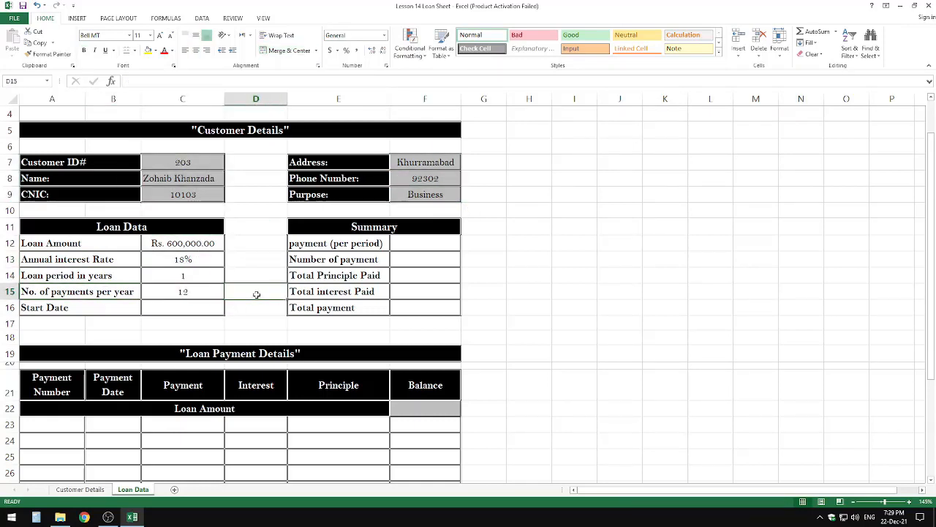
left_click(189, 309)
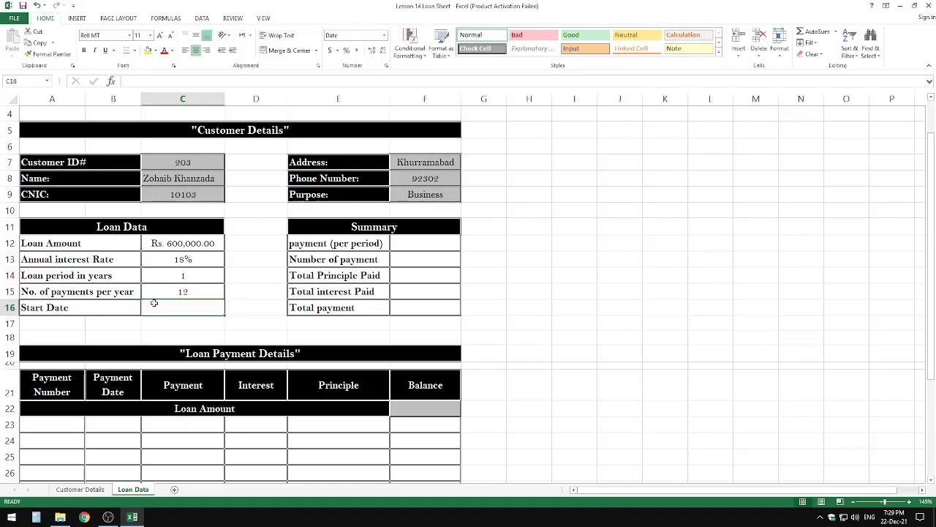
left_click(88, 489)
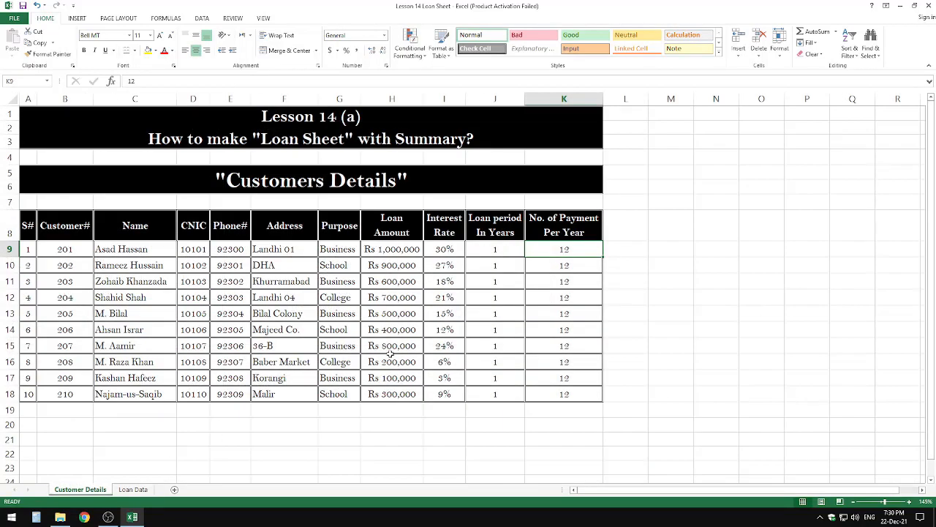
left_click(127, 488)
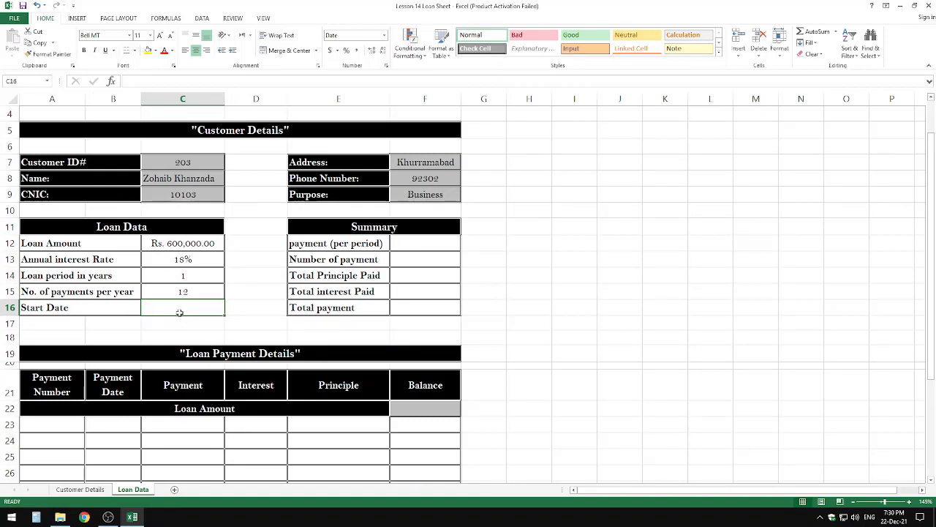
Enter =TODAY() as the Start Date in C16 of Loan Data, and replace it with the fixed date 22-12-2021
type("=")
type("today")
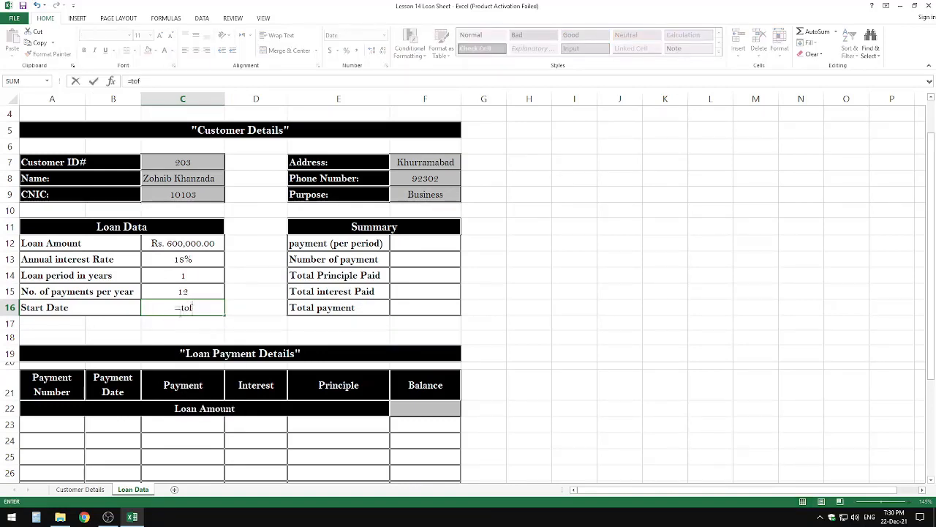
key("Return")
left_click(180, 311)
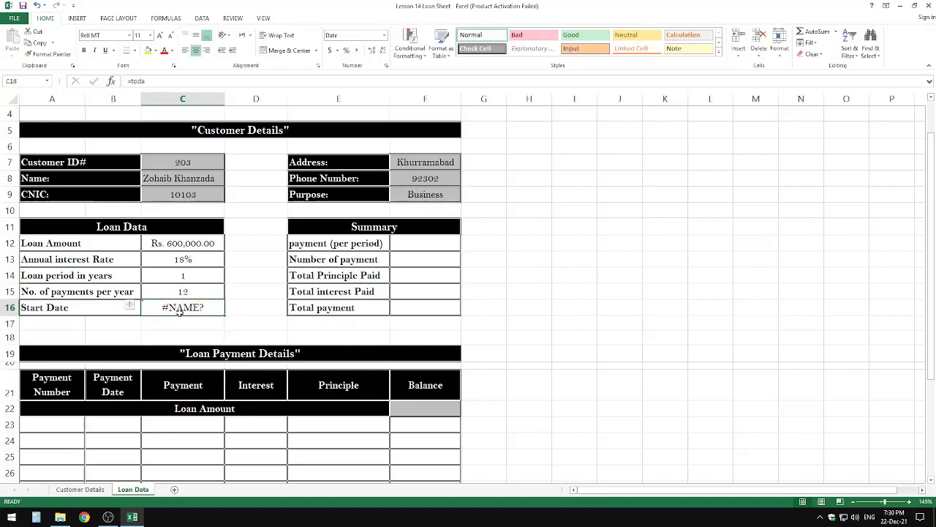
type("=to")
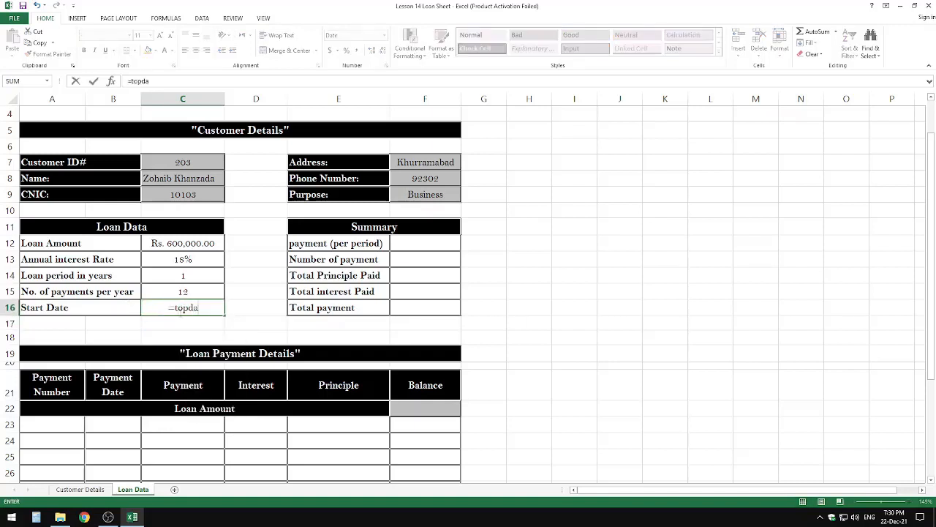
type("da")
key("Tab")
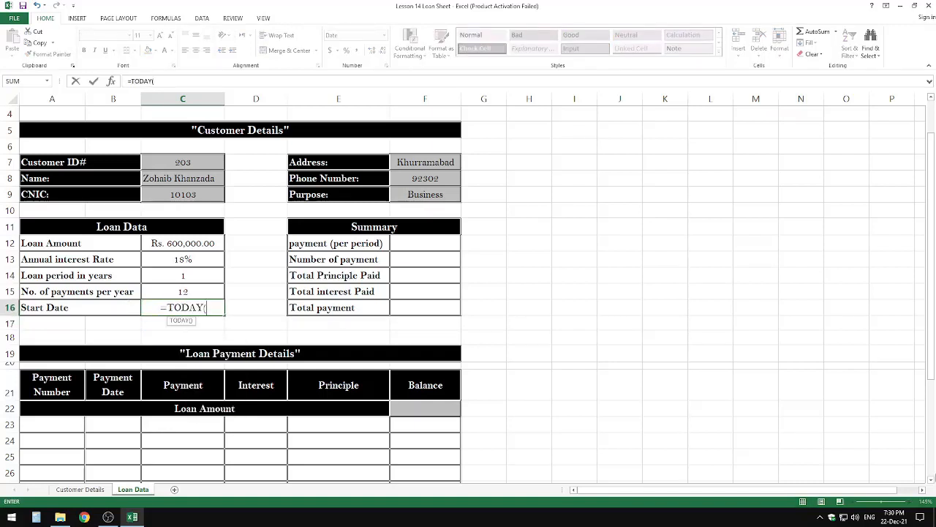
type(")")
key("ctrl+Return")
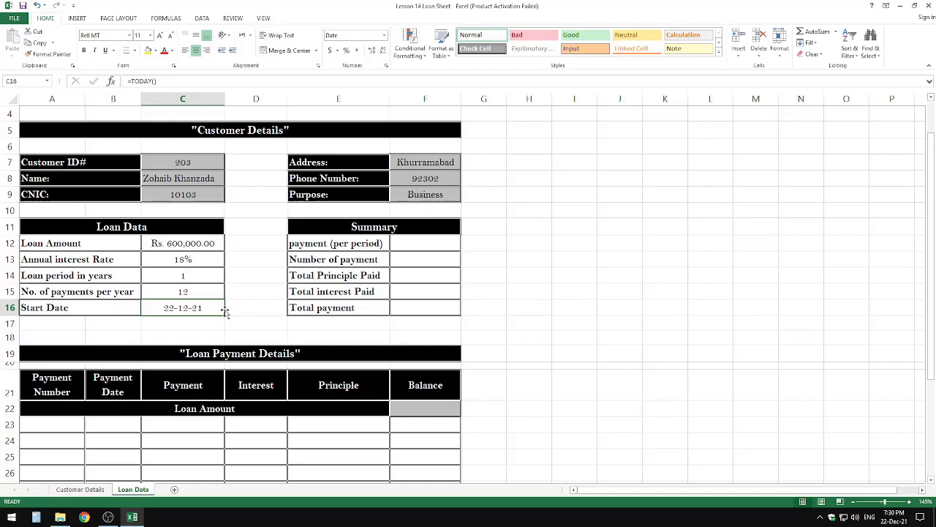
type("22-12-2021")
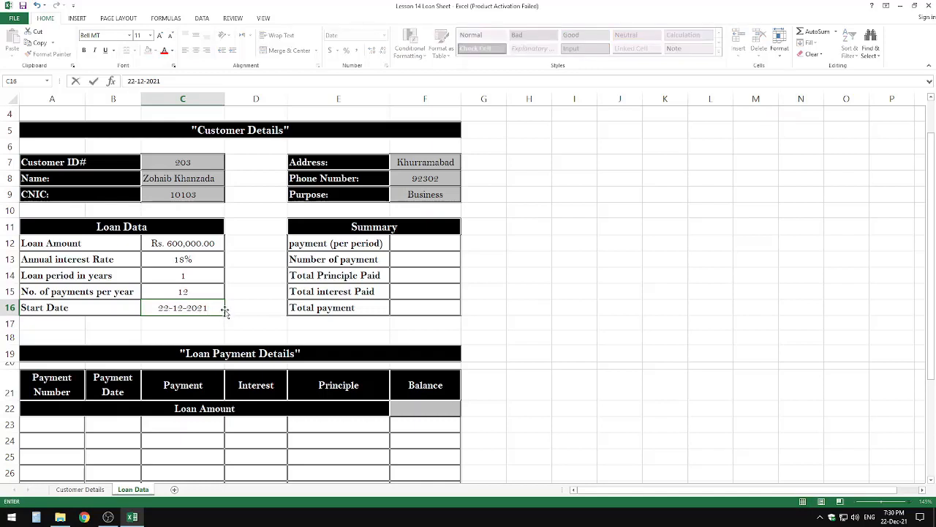
key("Return")
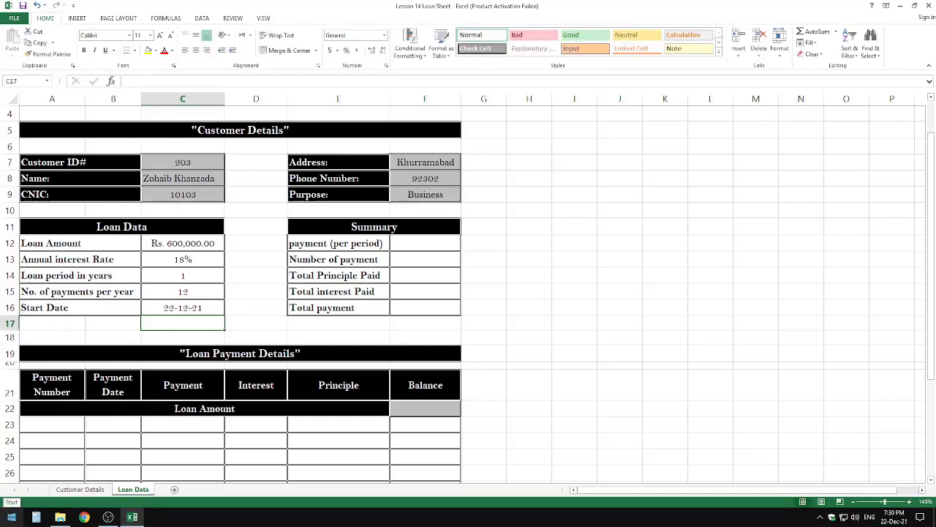
Open the On-Screen Keyboard, enlarge it and place it so the Start Date cell stays uncovered
left_click(11, 517)
type("osk")
key("Return")
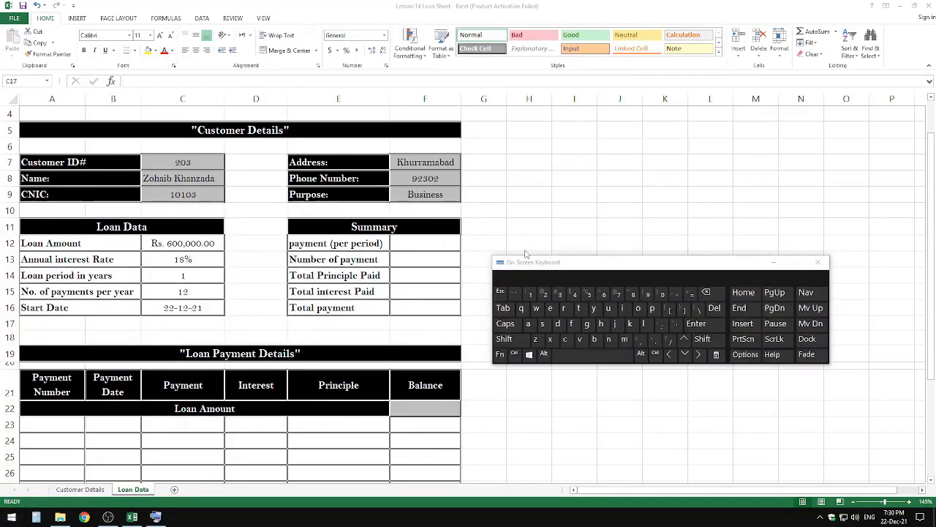
left_click_drag(524, 263, 536, 112)
left_click_drag(496, 173, 169, 173)
left_click_drag(373, 120, 500, 82)
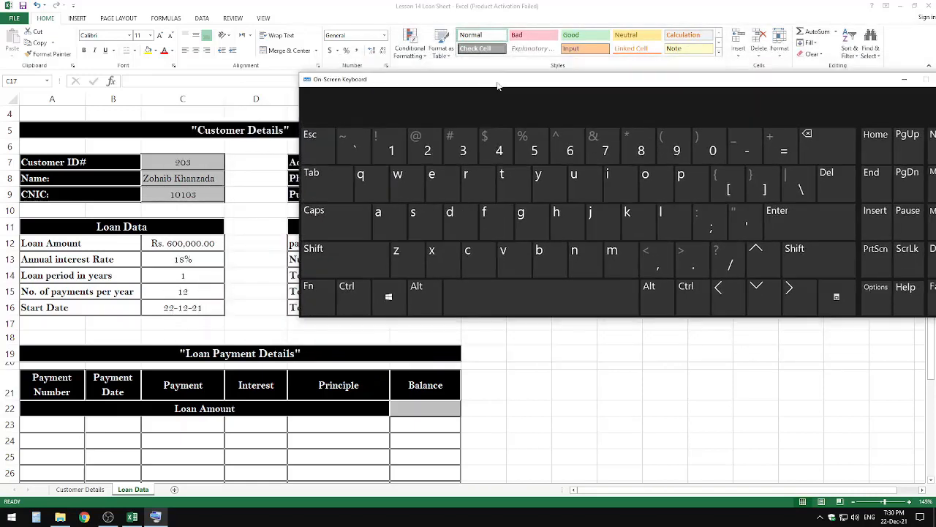
Clear the Start Date in C16, insert today's date as a static value using the On-Screen Keyboard, and close that keyboard
left_click(191, 308)
key("Delete")
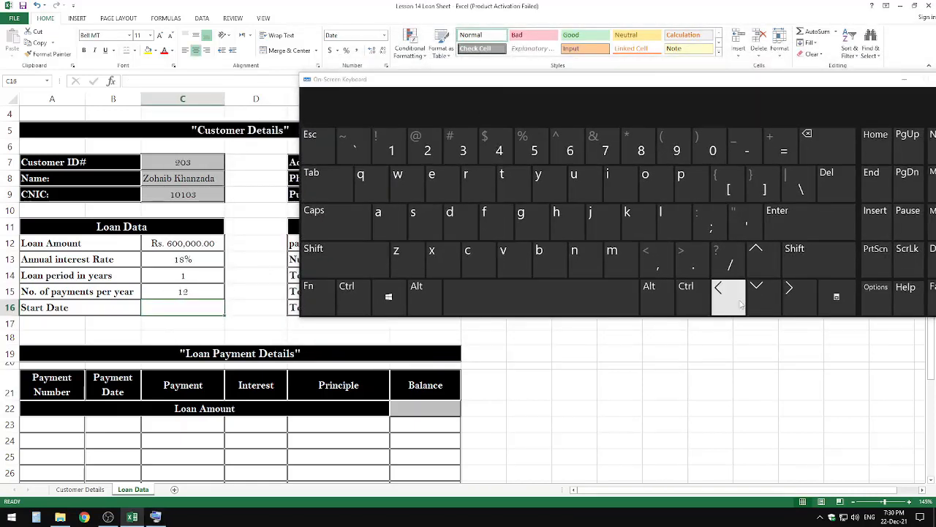
left_click(689, 291)
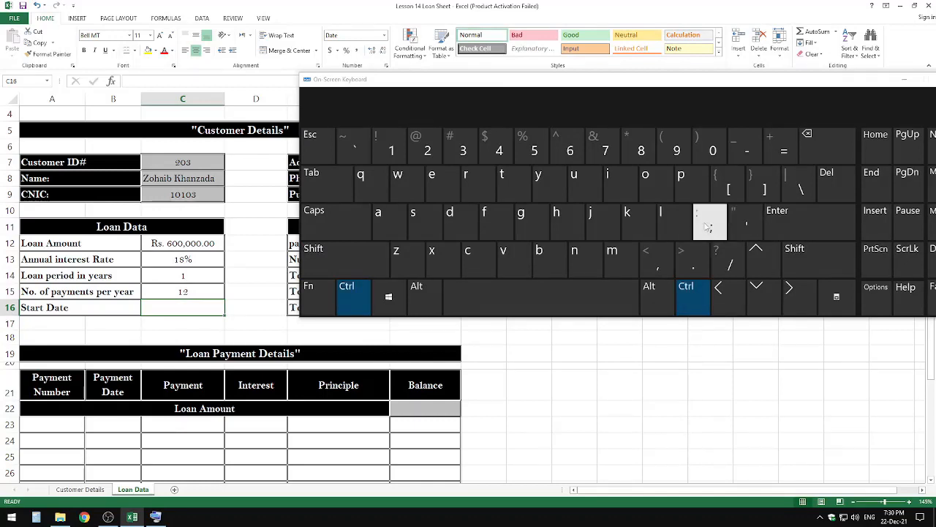
left_click(709, 226)
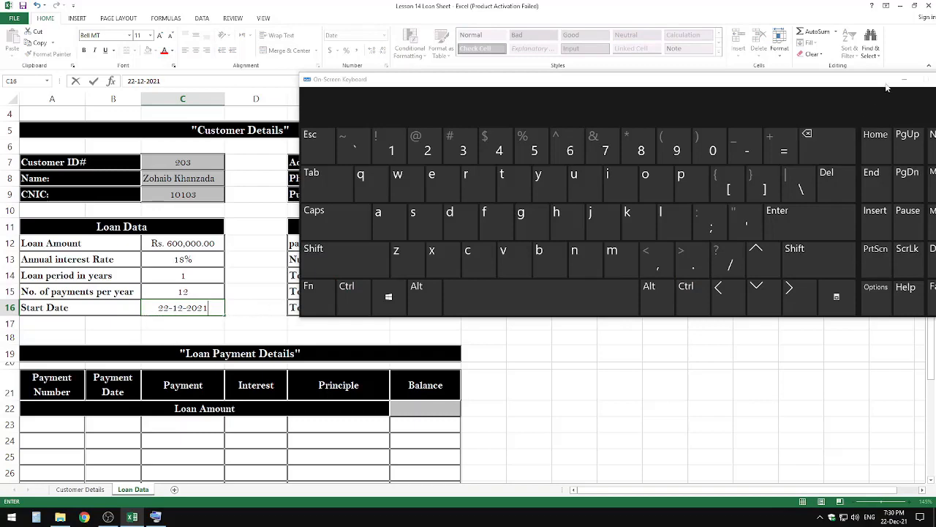
left_click_drag(885, 82, 730, 104)
left_click(794, 102)
left_click(252, 322)
Enter =TODAY() as the Start Date in C16 of Loan Data
left_click(212, 311)
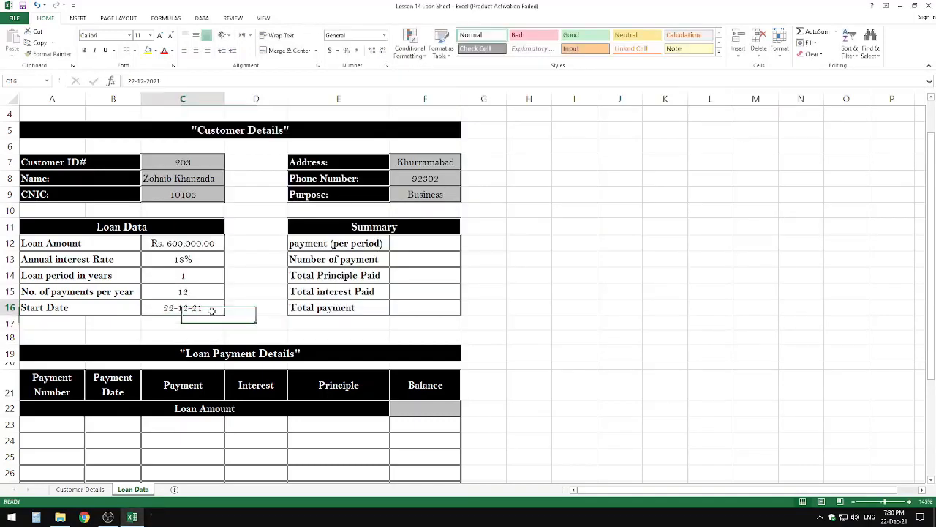
type("=to")
key("Tab")
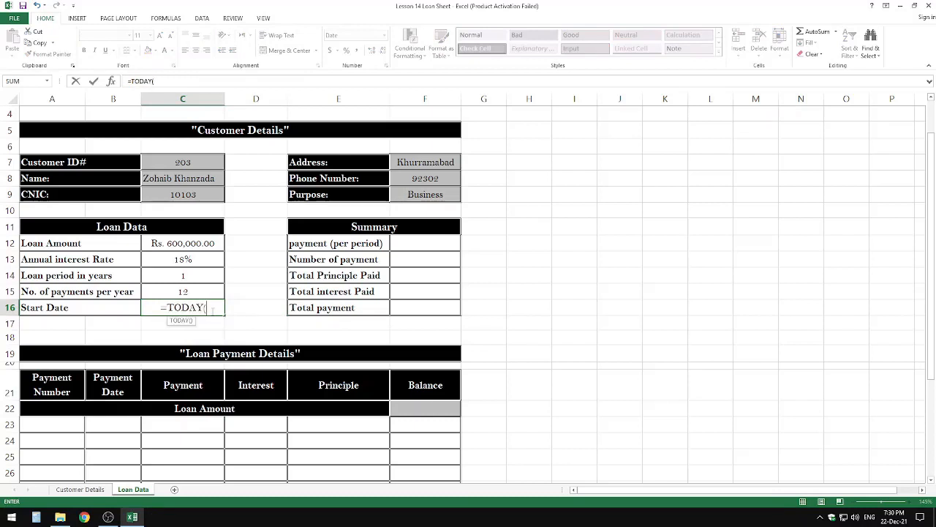
type(")")
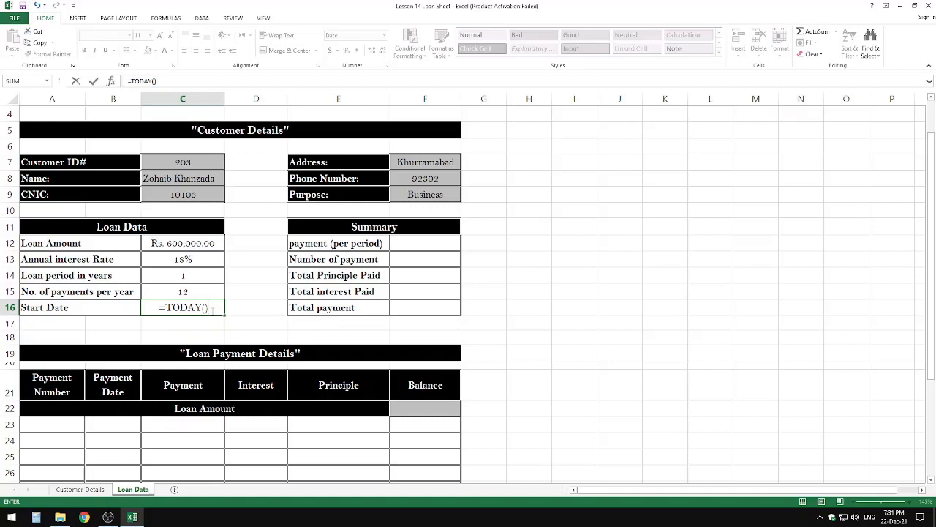
key("ctrl+Return")
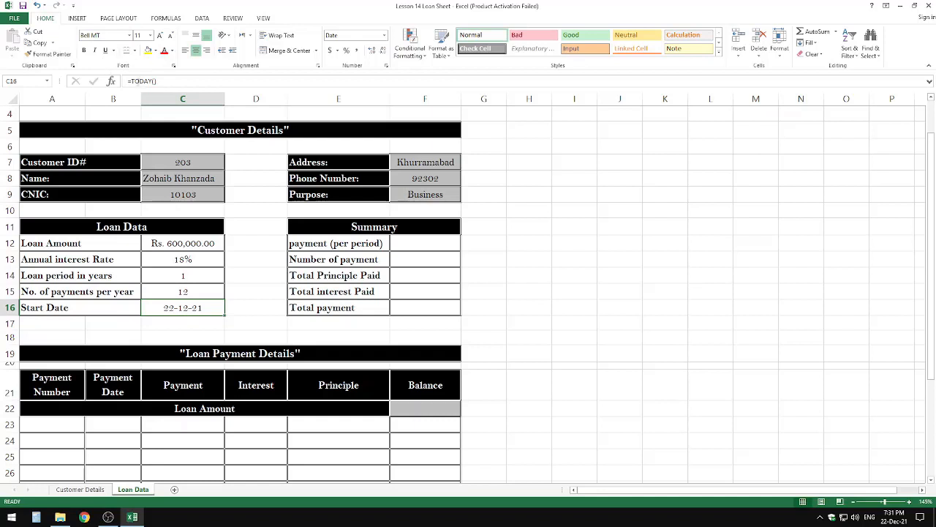
Replace the Name lookup formula in C8 with its static value using Paste Special with the Values option
left_click(167, 178)
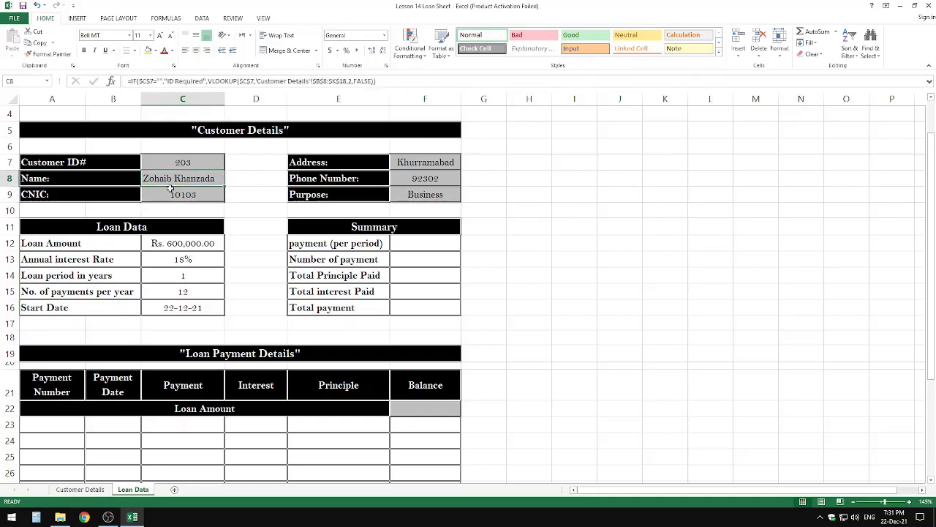
left_click(189, 194)
left_click(414, 166)
left_click(416, 179)
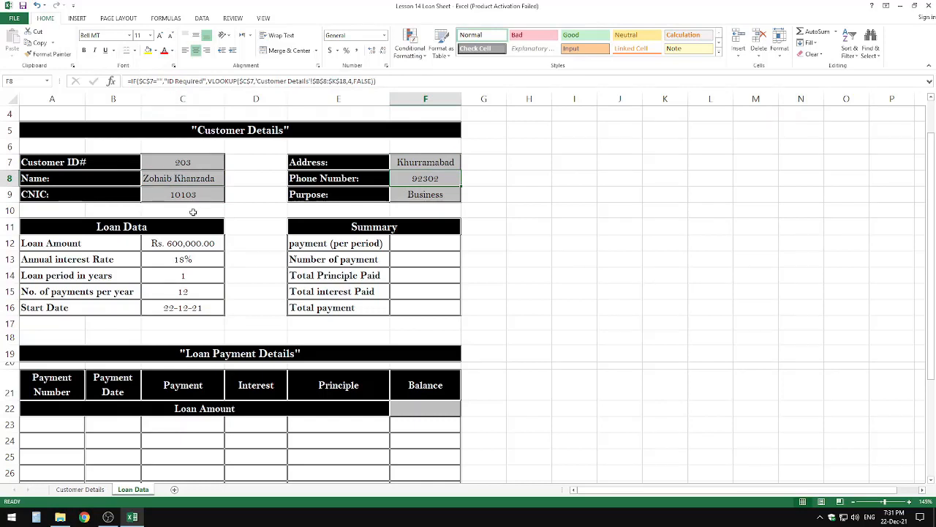
left_click(172, 174)
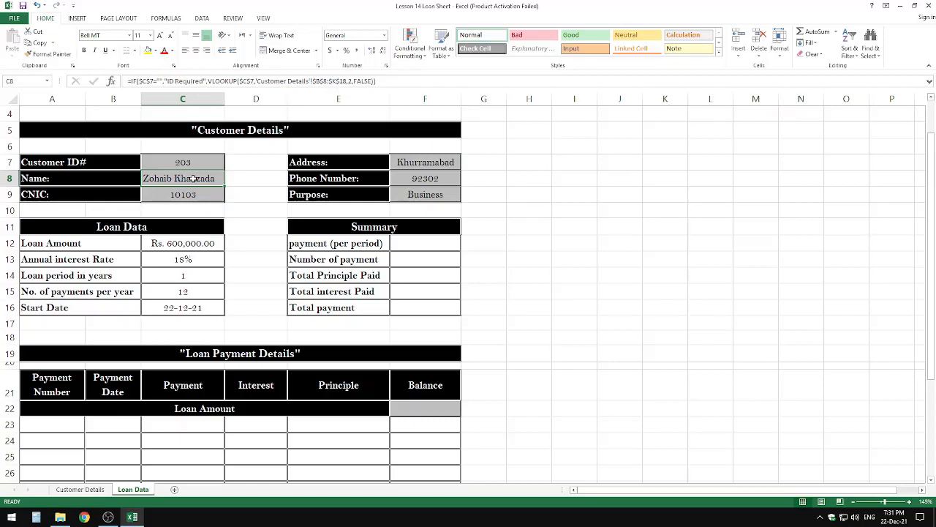
key("ctrl+c")
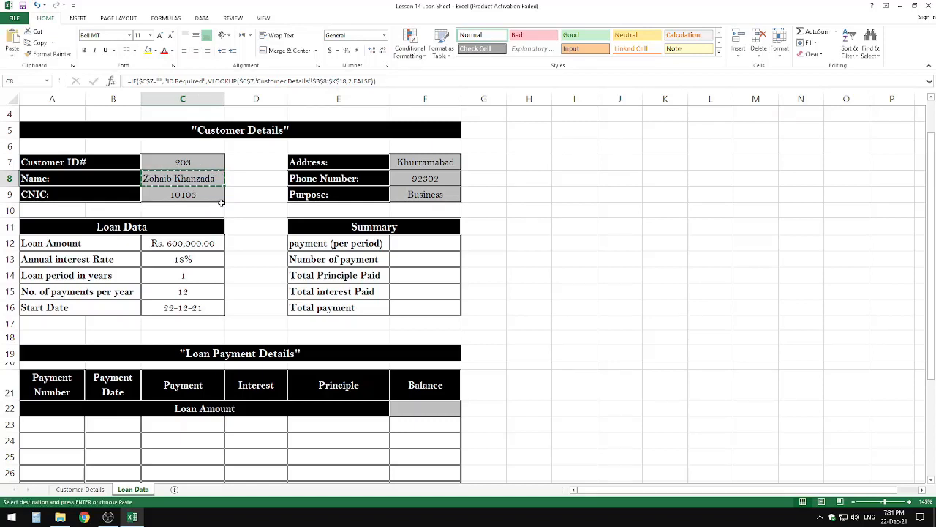
key("alt")
key("e")
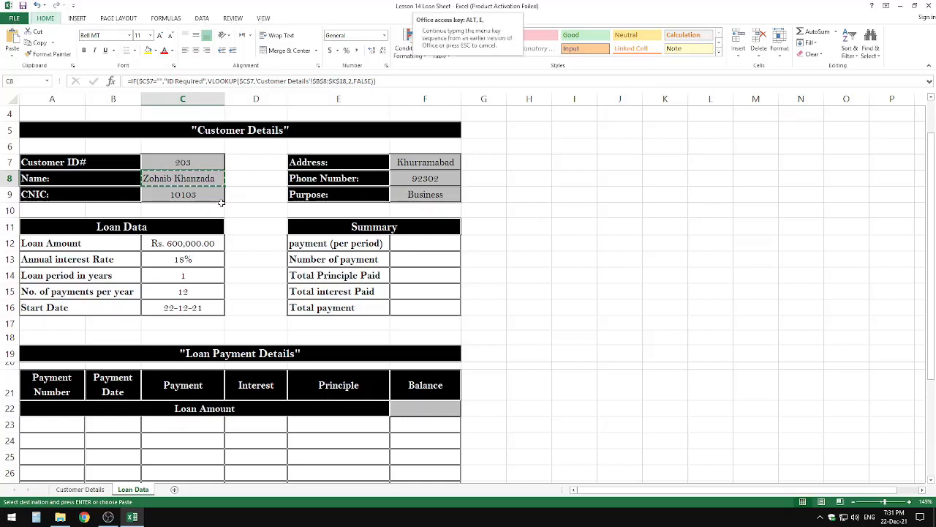
key("s")
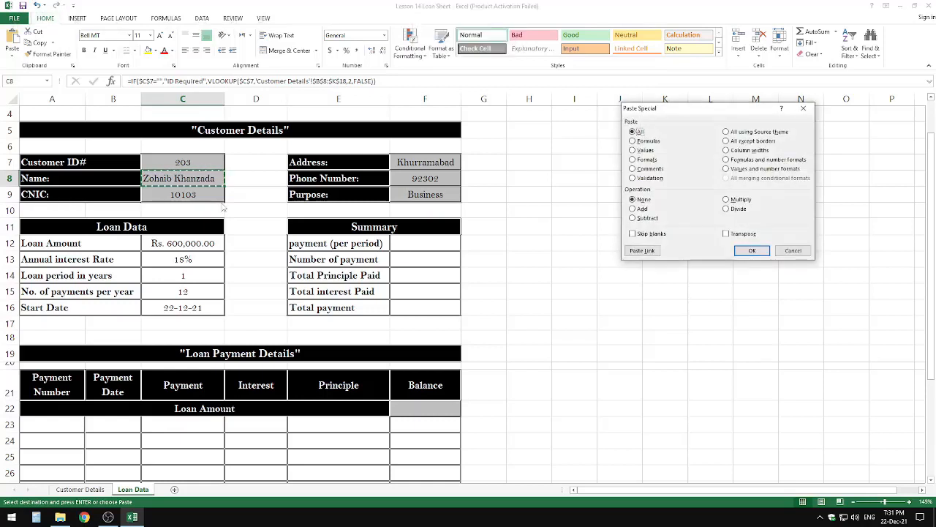
key("v")
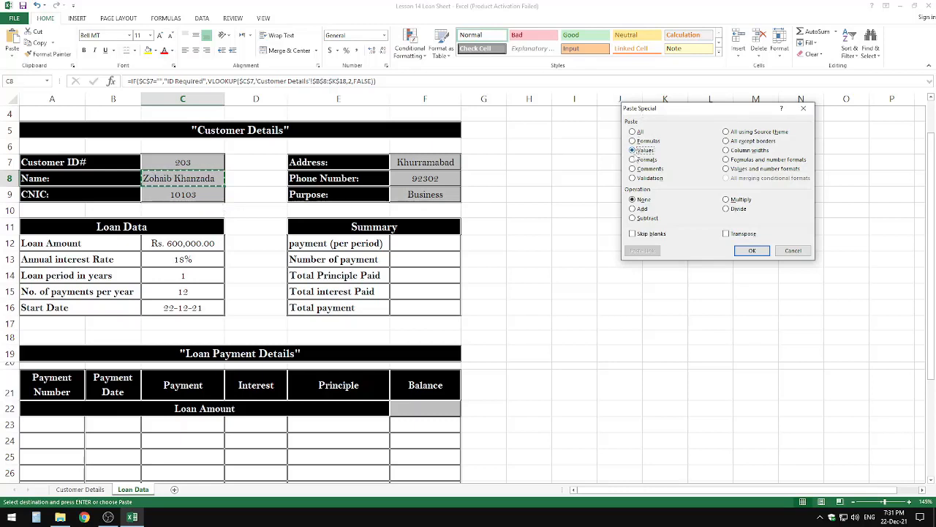
left_click(751, 251)
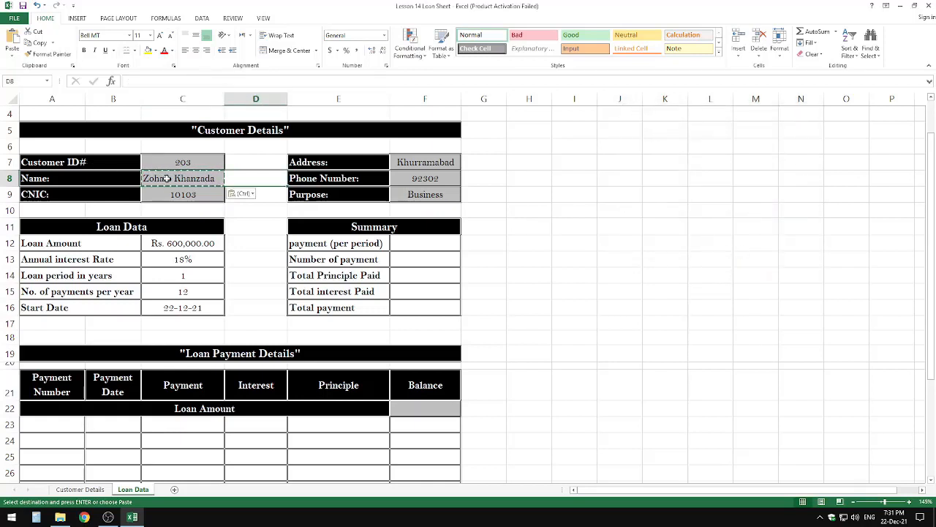
Convert the CNIC lookup formula in C9 to a static value using Paste Special Values
left_click(176, 196)
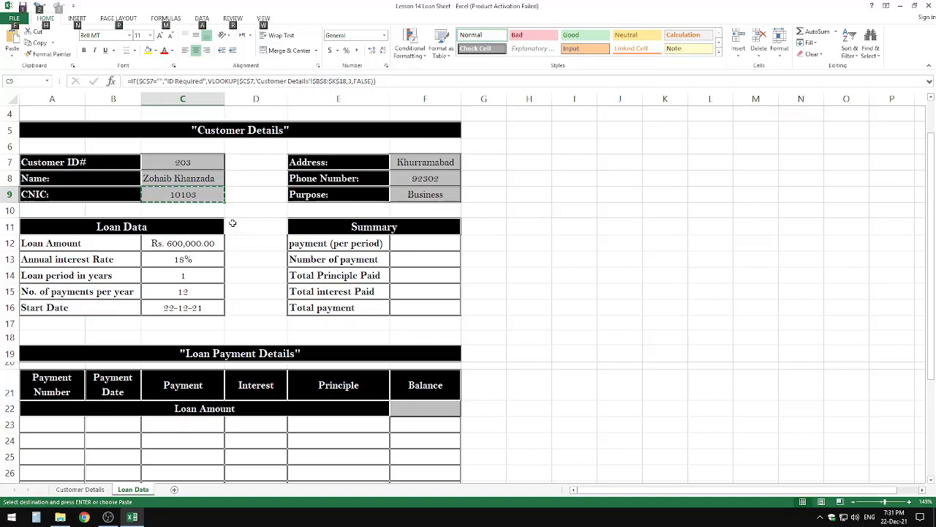
key("ctrl+h")
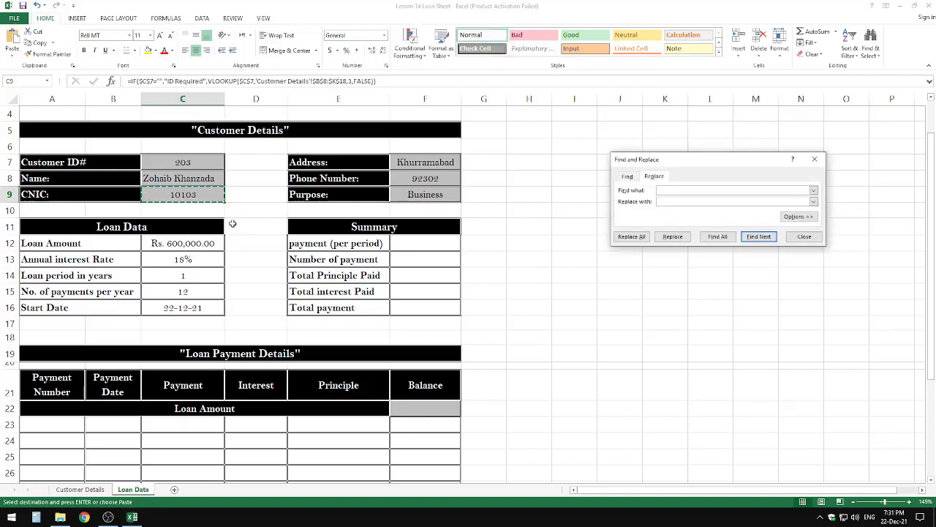
key("Escape")
key("Escape")
key("ctrl+c")
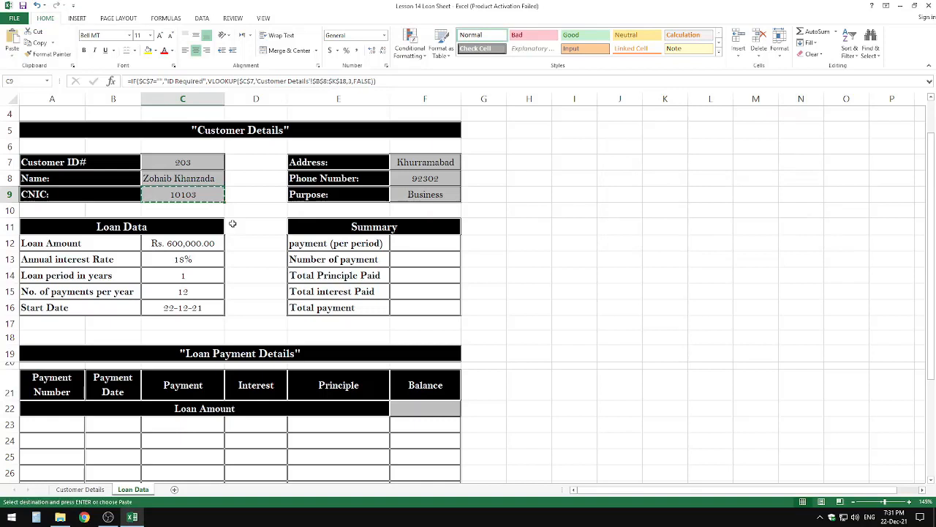
key("alt")
key("e")
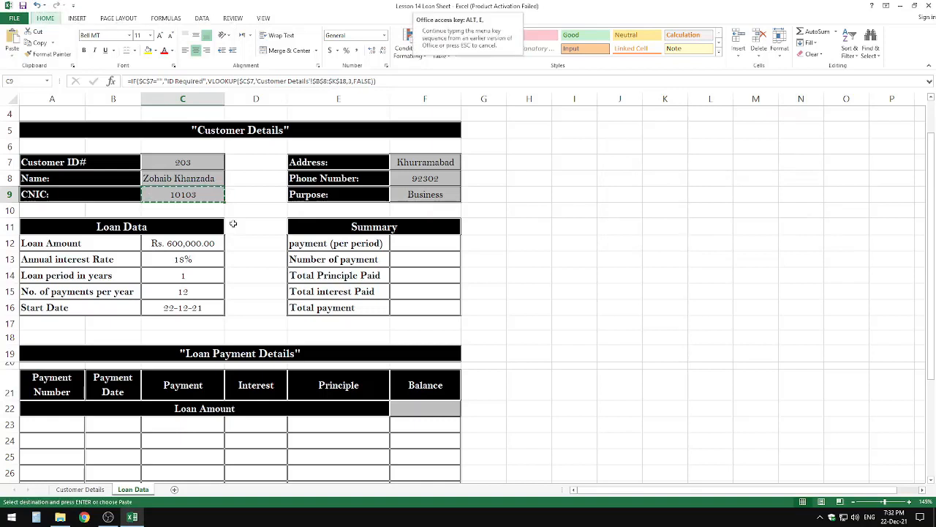
key("s")
key("v")
key("Return")
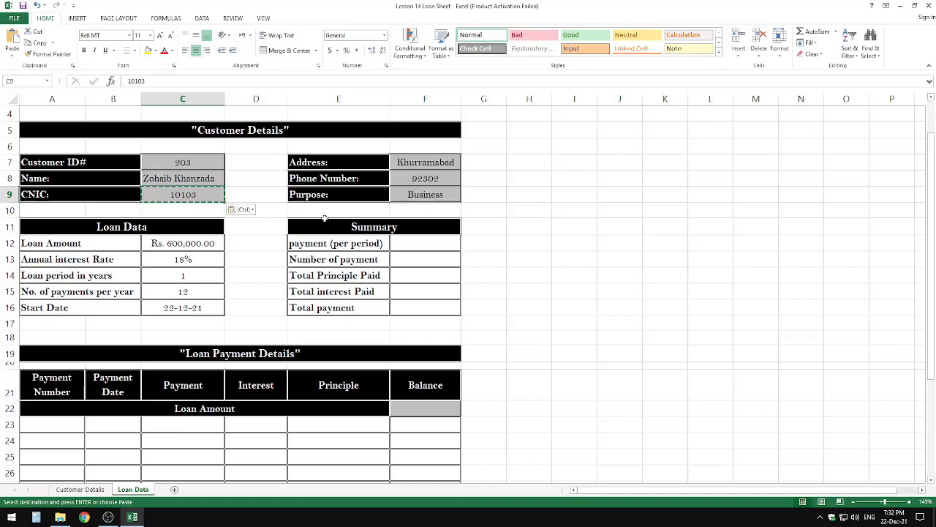
Convert the Address lookup formula in F7 to a static value using Paste Special Values
left_click(411, 163)
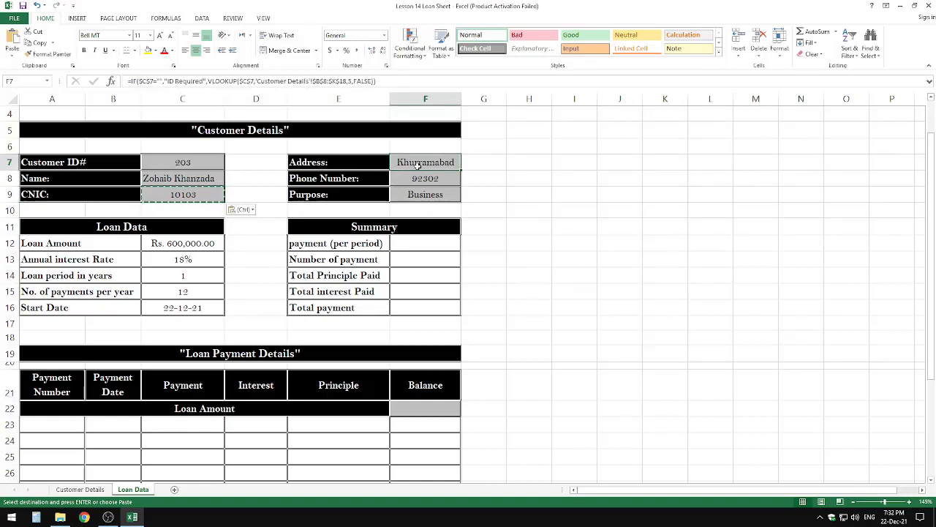
key("ctrl+c")
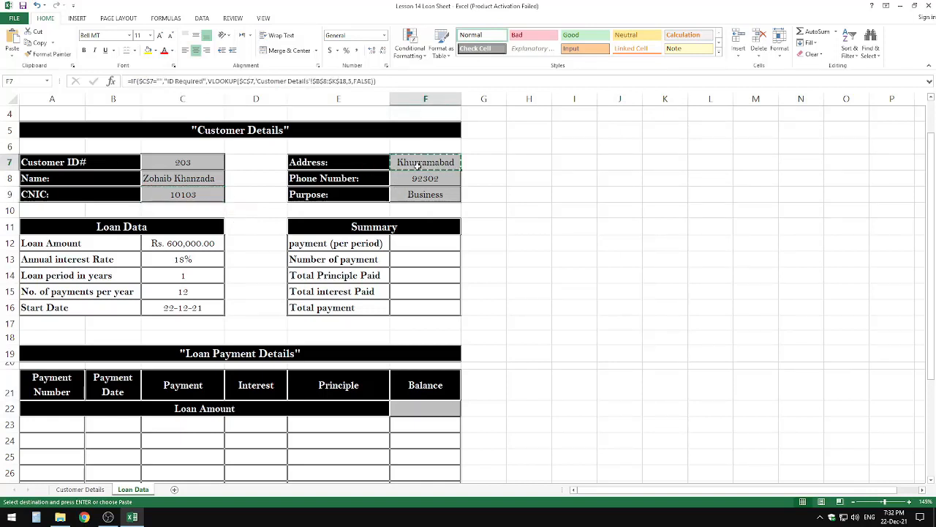
key("alt+e")
key("s")
key("v")
key("Return")
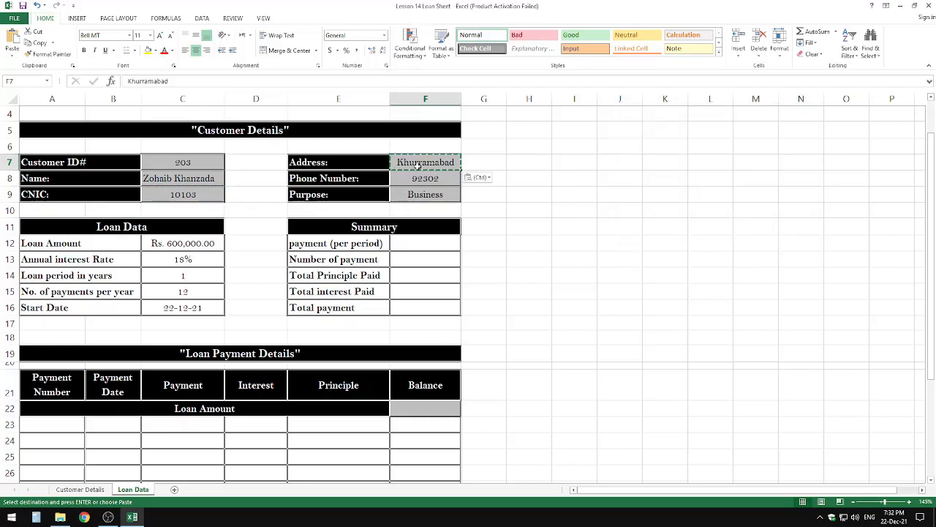
Convert the Phone Number lookup formula in F8 to a static value using Paste Special Values
left_click(426, 179)
key("ctrl+c")
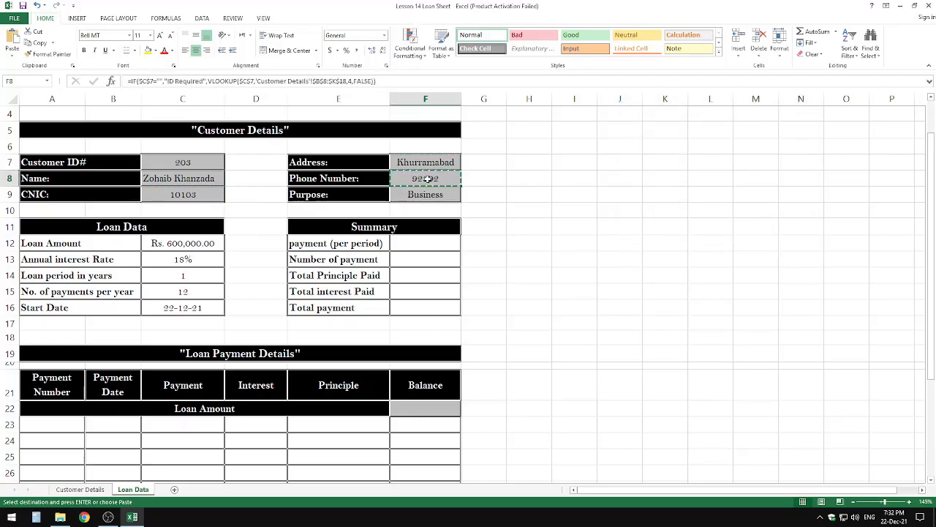
key("alt+e")
key("s")
key("v")
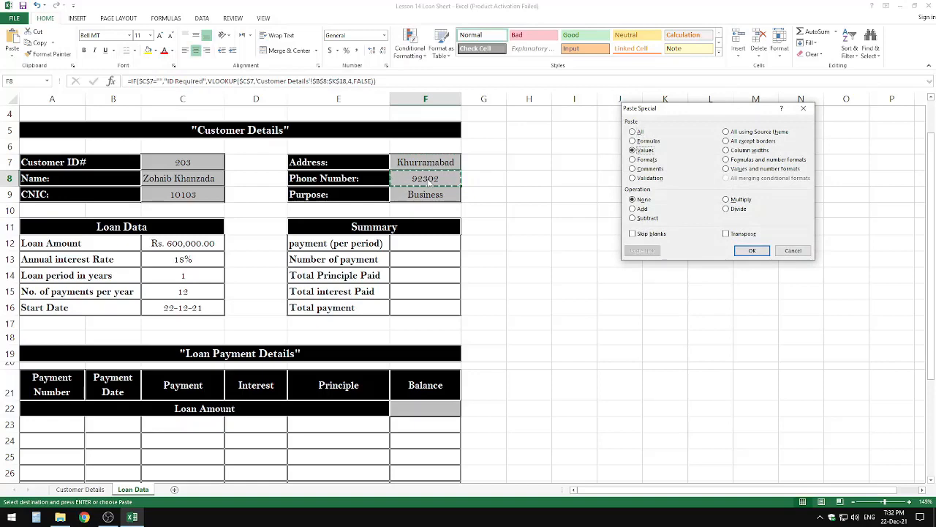
key("Return")
Try pasting the copied phone number value over the Purpose cell F9 as values only, and undo the paste
left_click(436, 195)
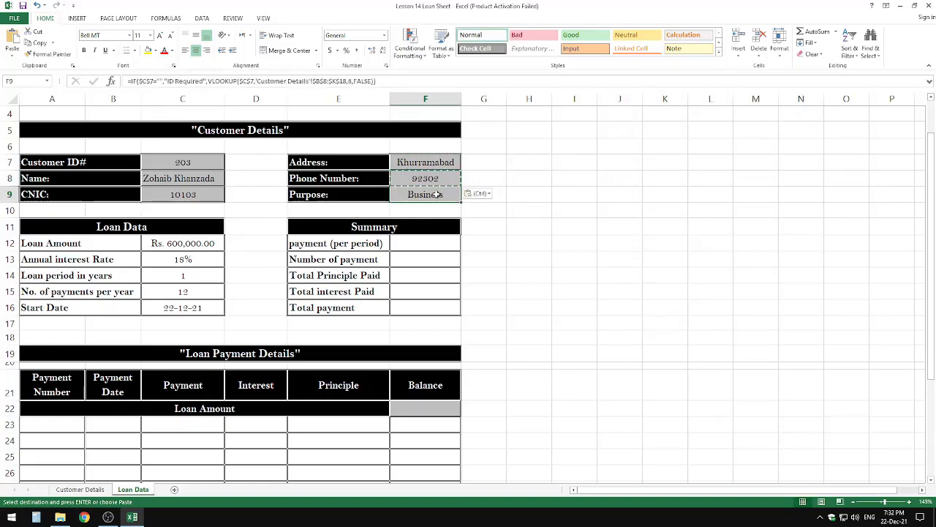
key("alt+e")
key("s")
key("v")
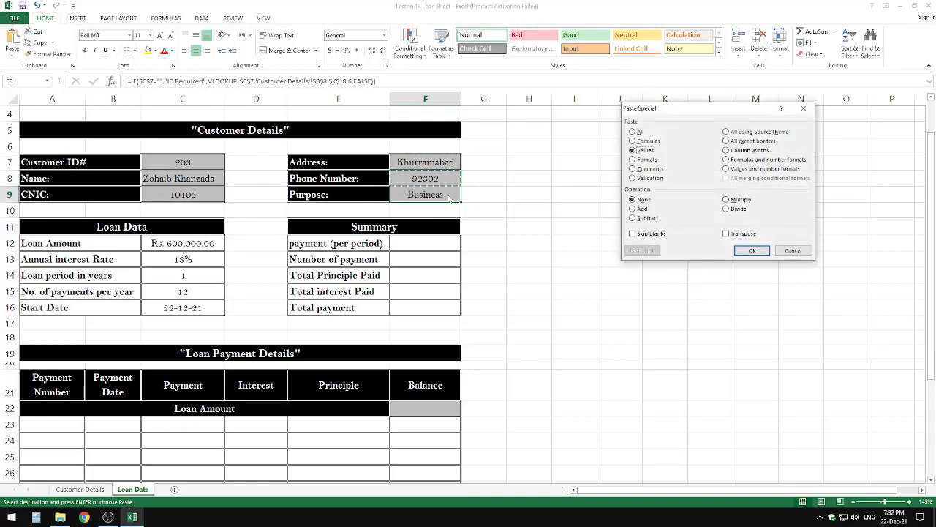
key("Return")
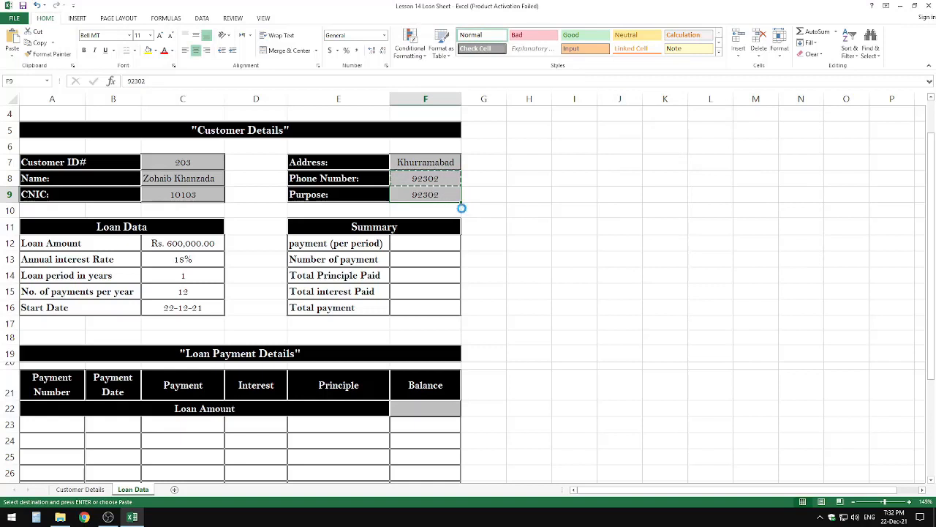
key("ctrl+z")
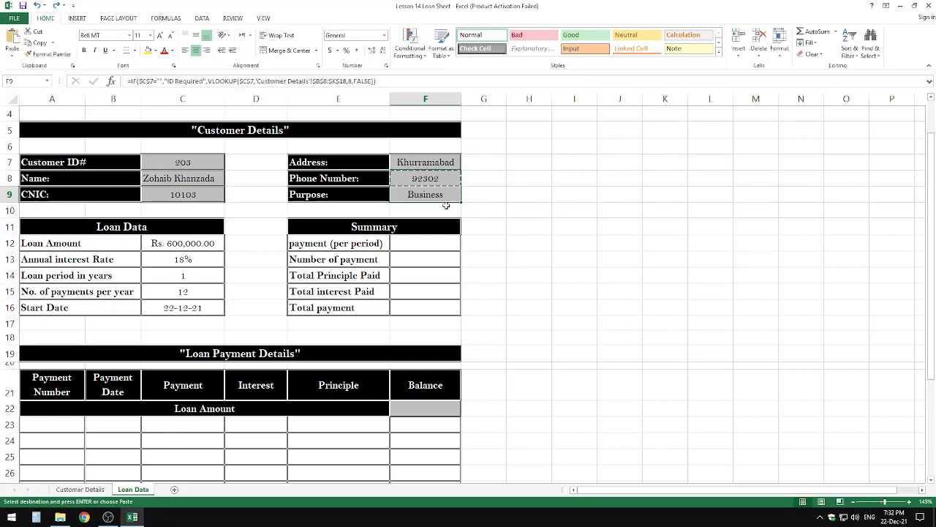
Convert the Purpose formula in F9 and the Loan Amount formula in C12 to static values using Paste Special Values
key("ctrl+alt+v")
key("Return")
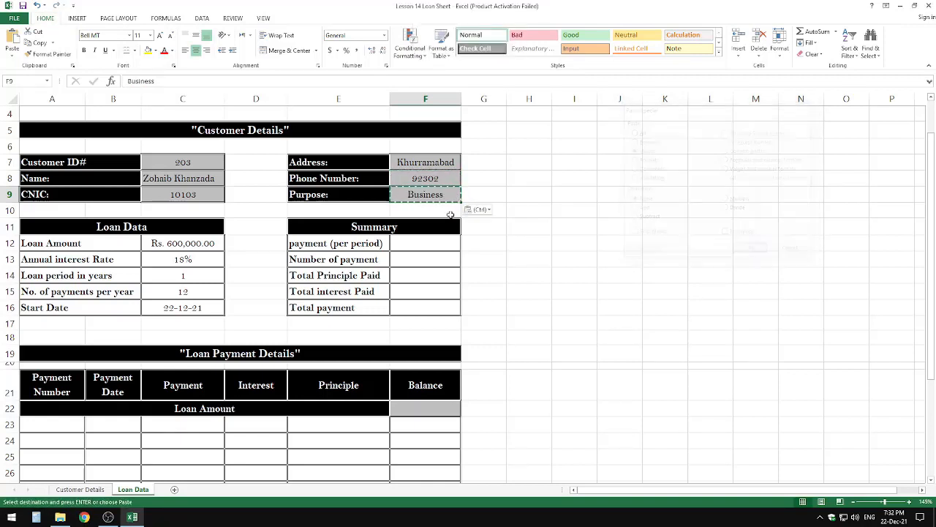
left_click(176, 245)
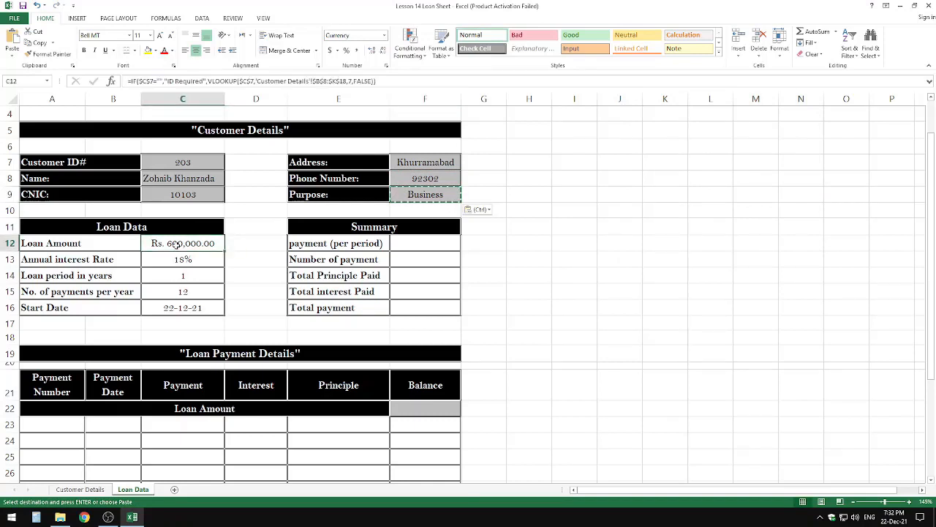
key("ctrl+c")
key("ctrl+alt+v")
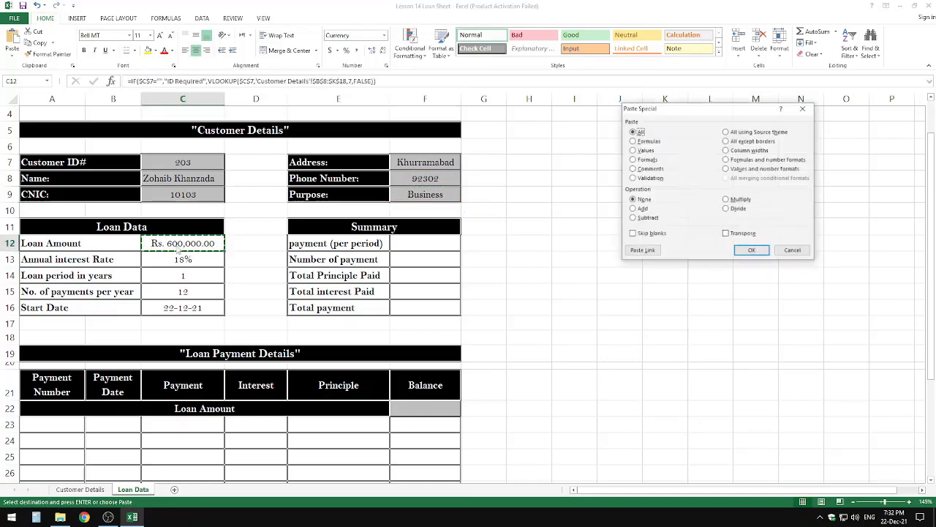
key("v")
key("Return")
left_click(262, 259)
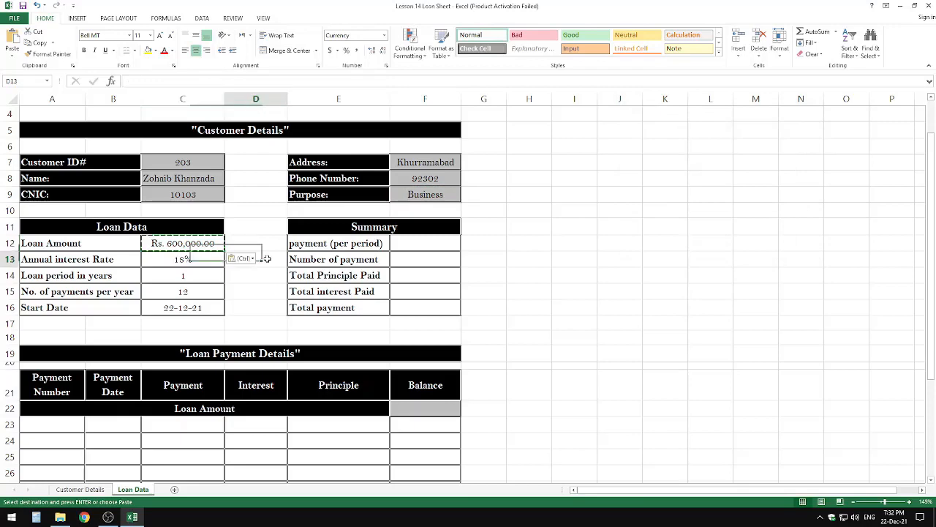
key("Escape")
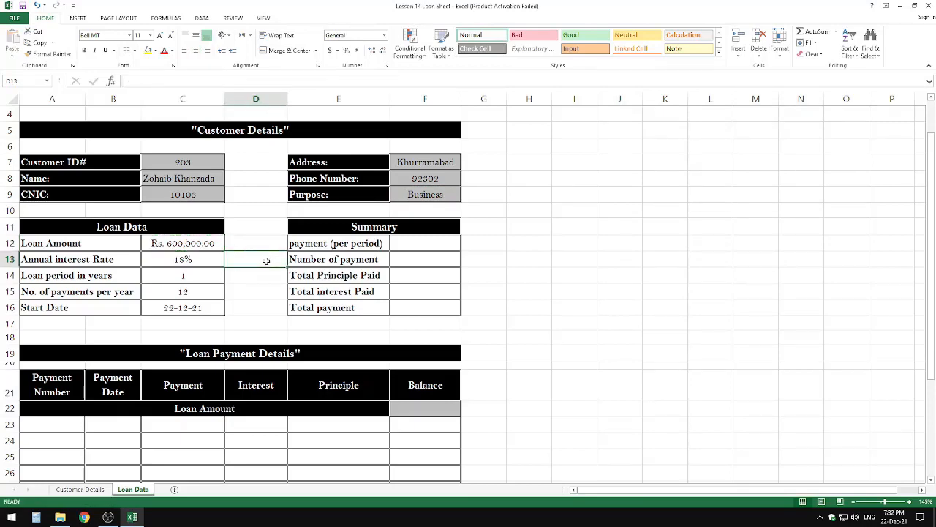
left_click(256, 275)
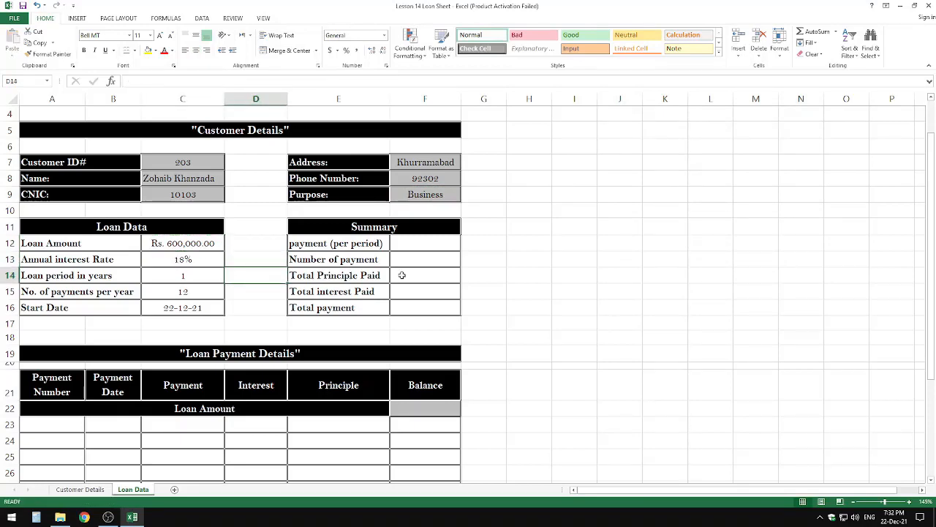
Calculate the payment per period in F12 with =PMT(C13/C15,C15,C12), using the annual interest rate, payments per year and loan amount
scroll(402, 271, "down", 1)
left_click(447, 201)
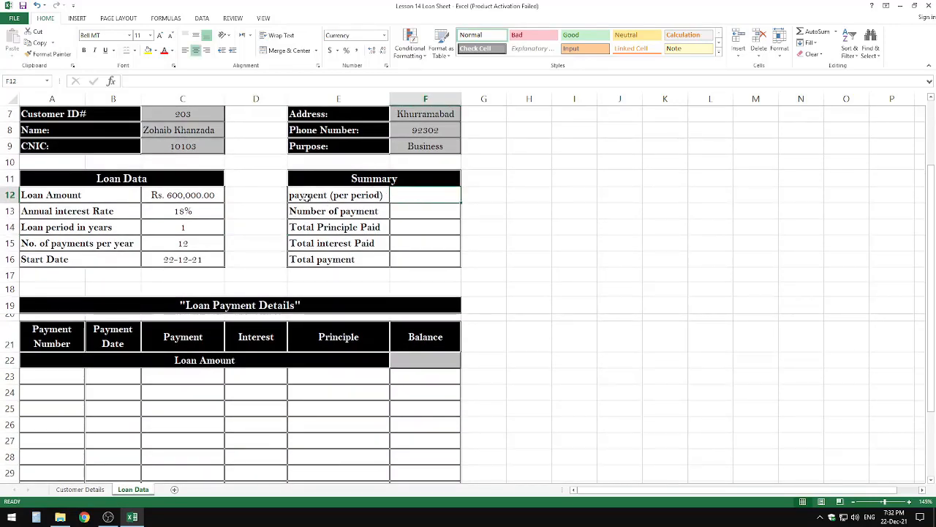
left_click(176, 223)
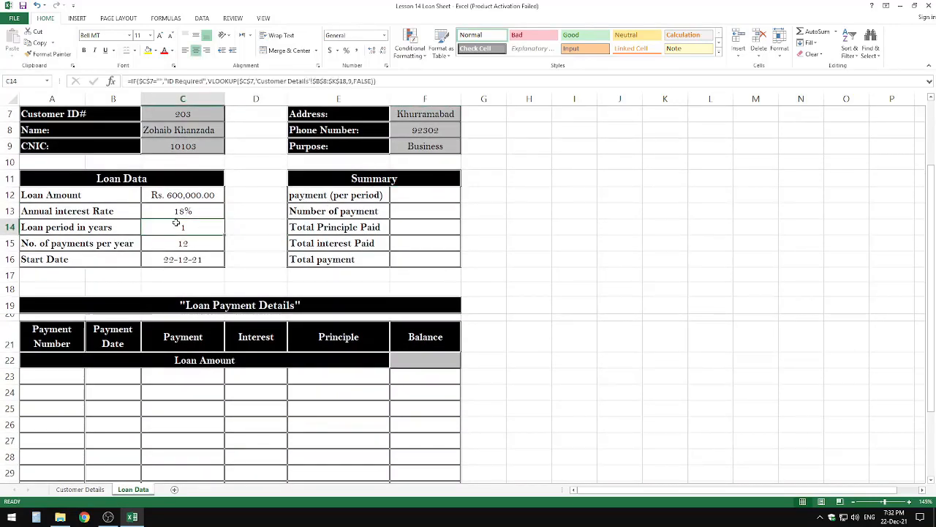
left_click(173, 242)
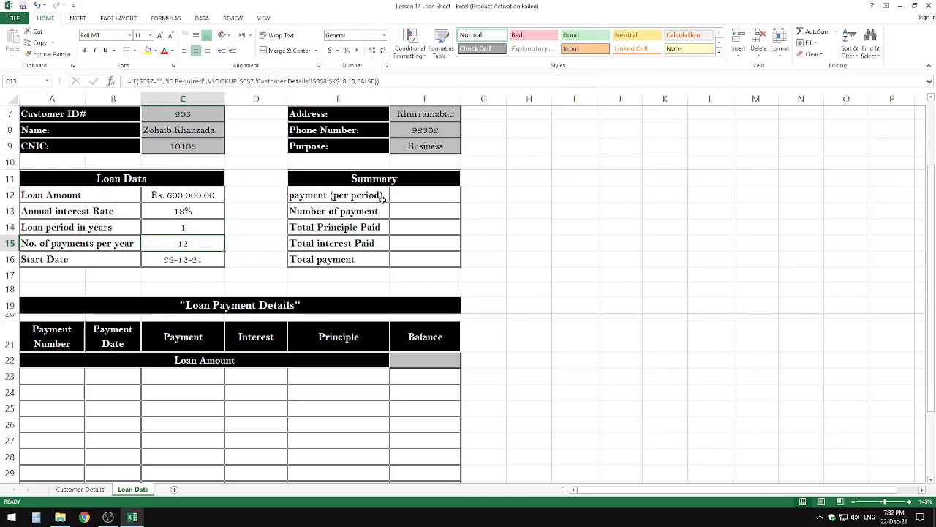
left_click(417, 190)
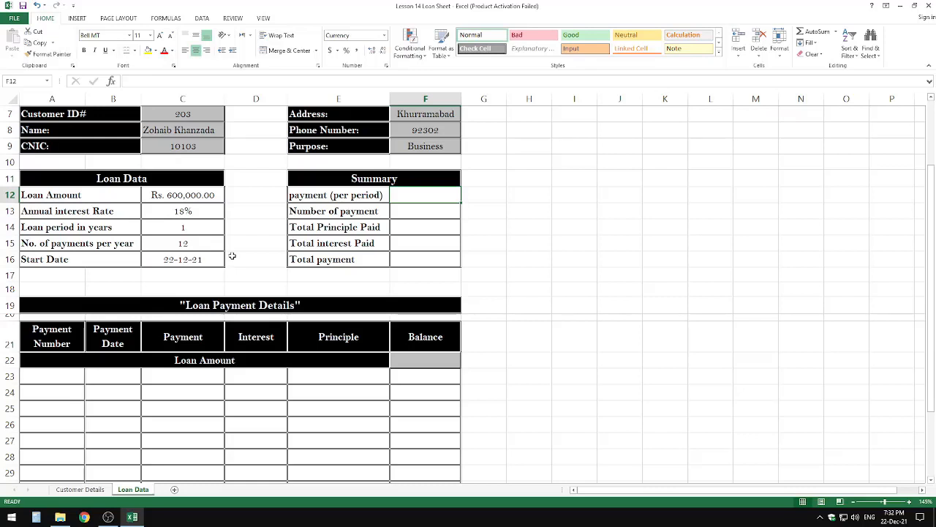
type("=pmt(")
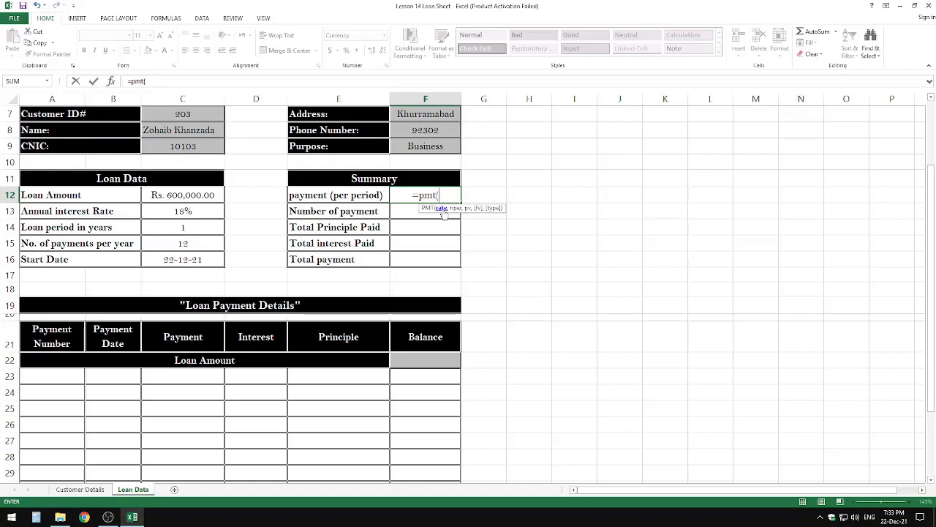
left_click(170, 210)
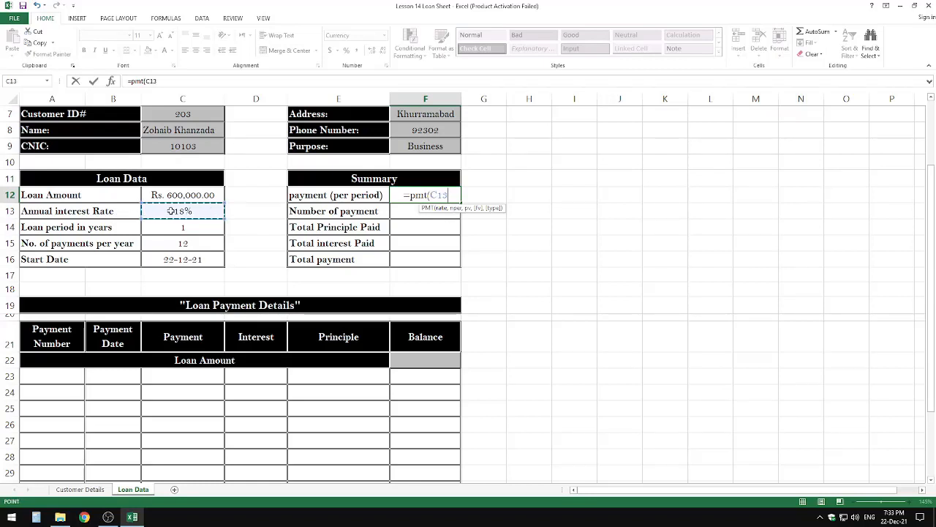
type("/")
left_click(152, 242)
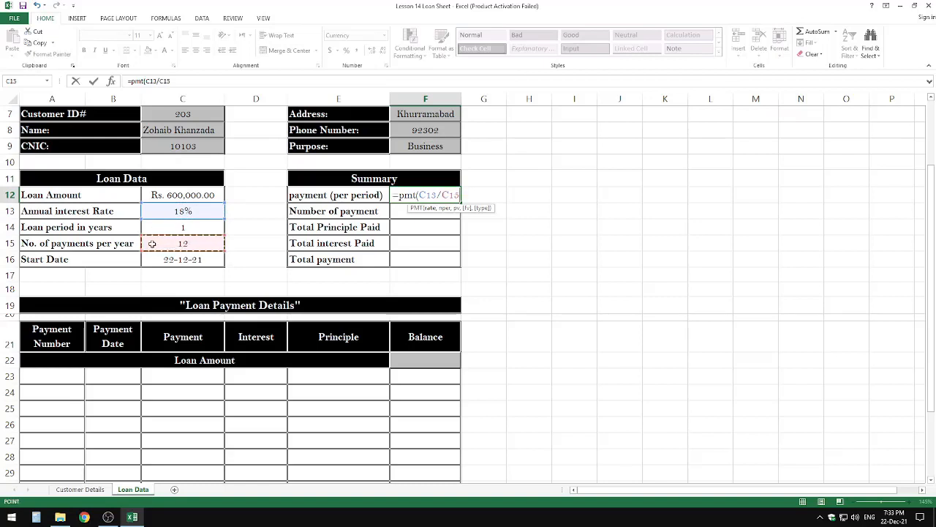
type(",")
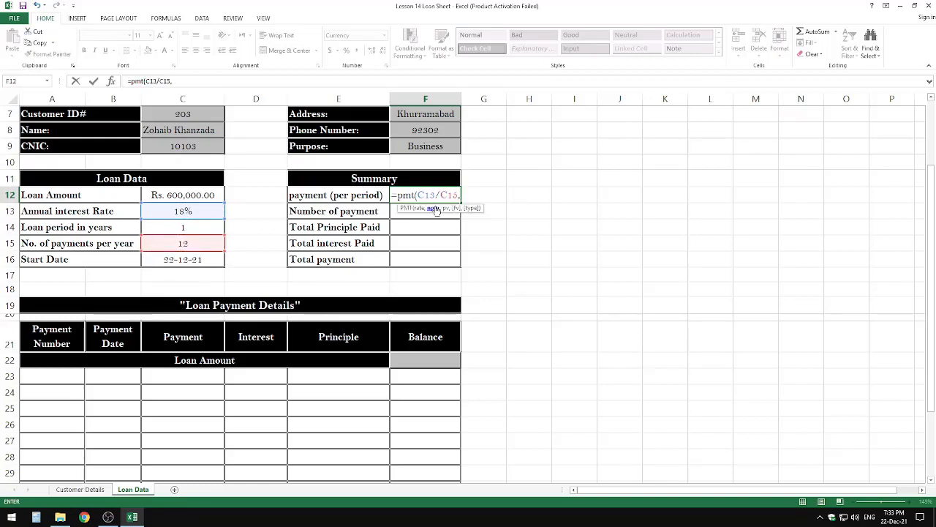
left_click(189, 244)
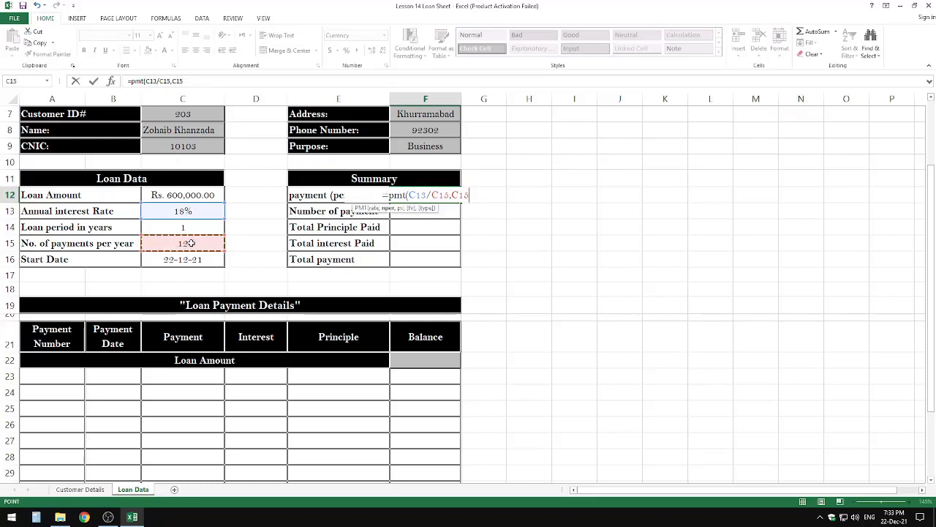
type(",")
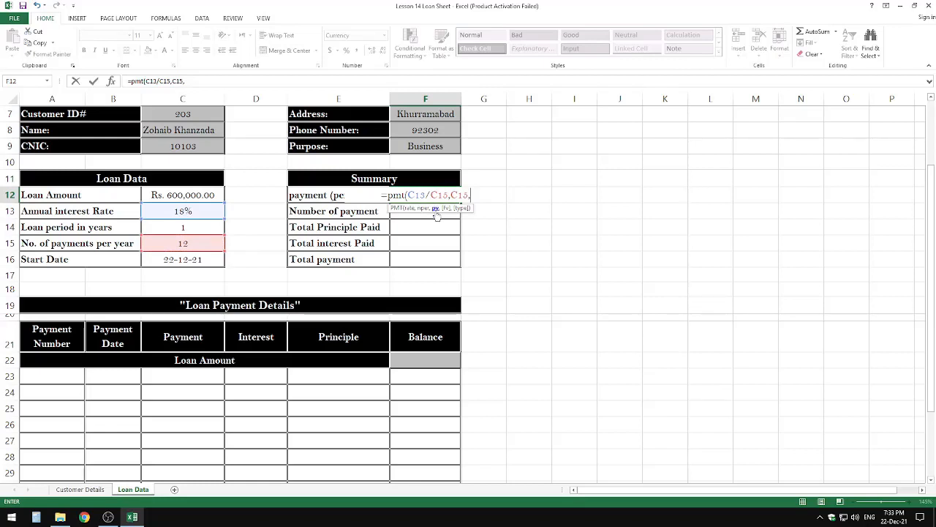
left_click(188, 196)
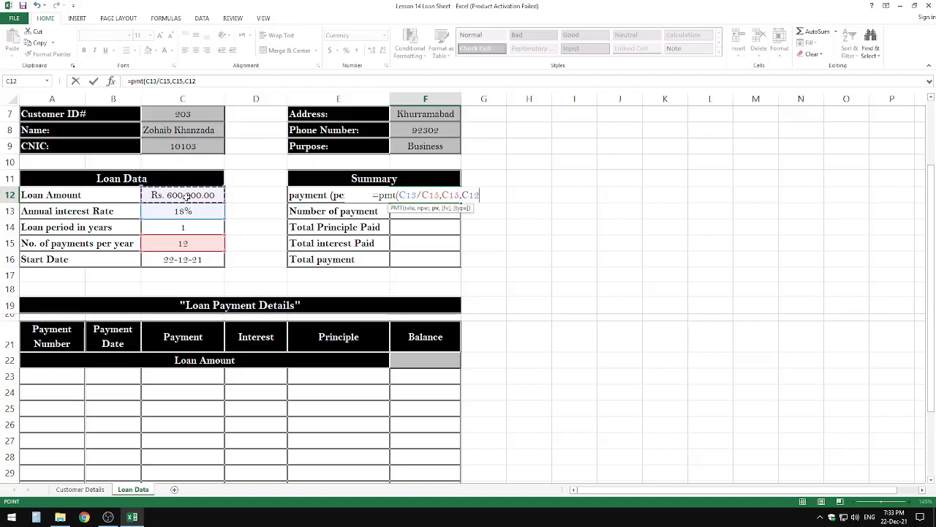
key("Return")
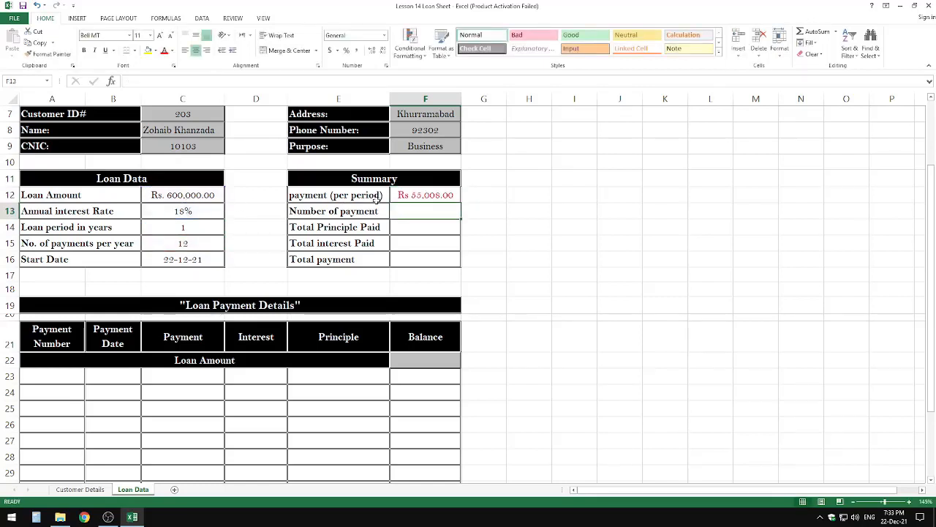
Remove both decimal places from the payment per period amount in F12
left_click(423, 193)
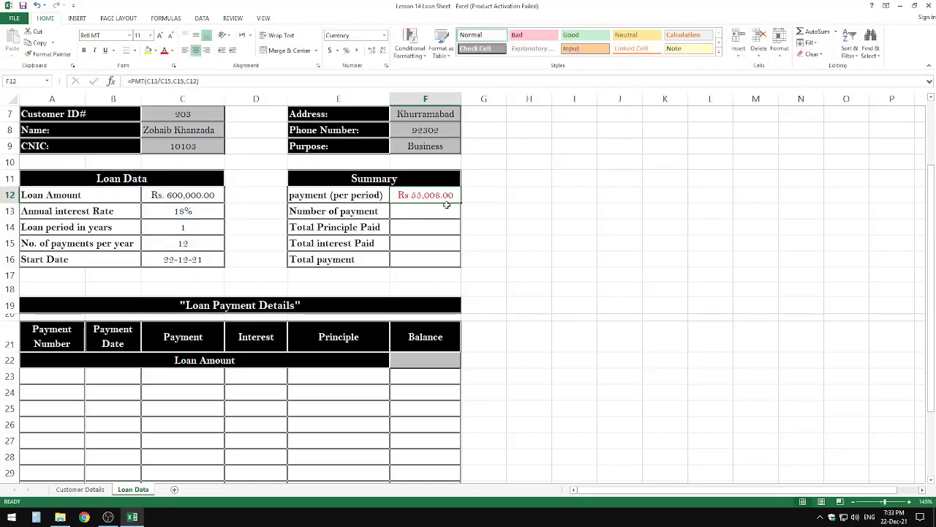
left_click(384, 50)
left_click(383, 50)
Try the same payment formula, =PMT(C13/C15,C15,C12), in the empty cell G12 beside the summary
left_click(483, 198)
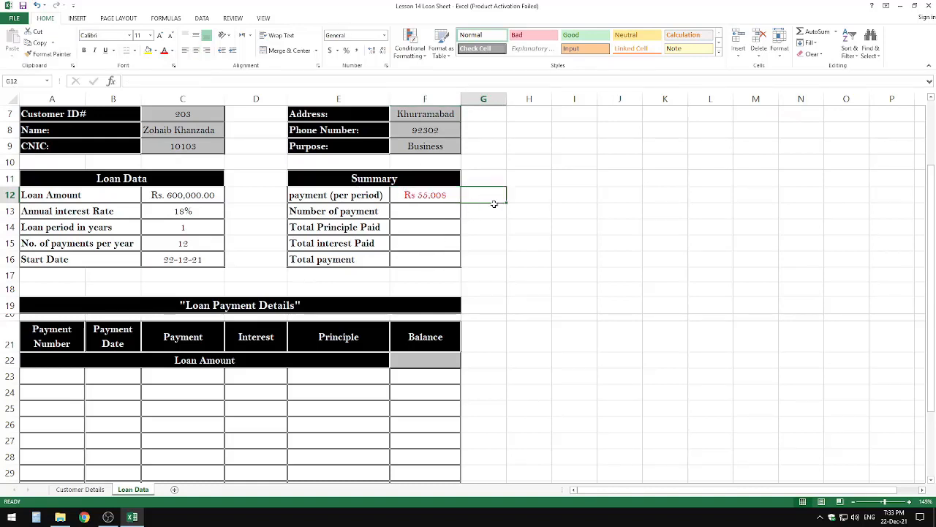
key("BackSpace")
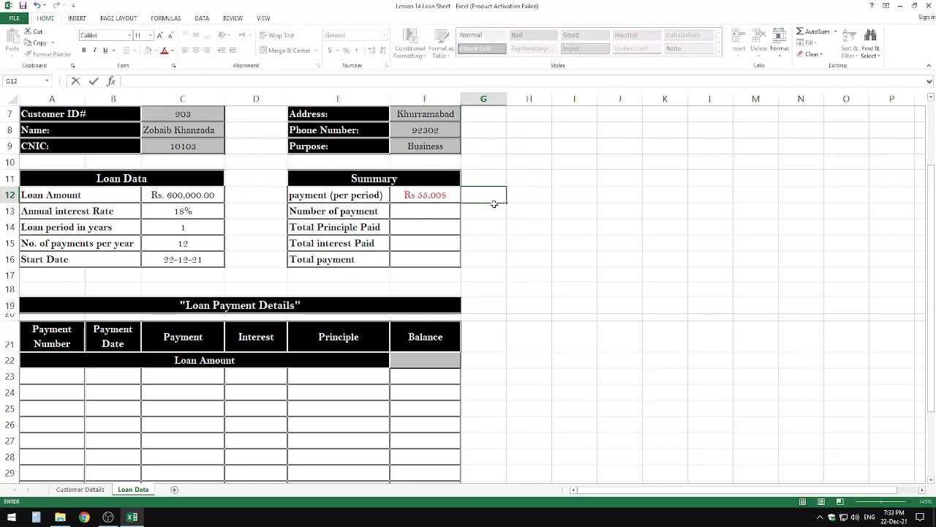
type("=pmt(")
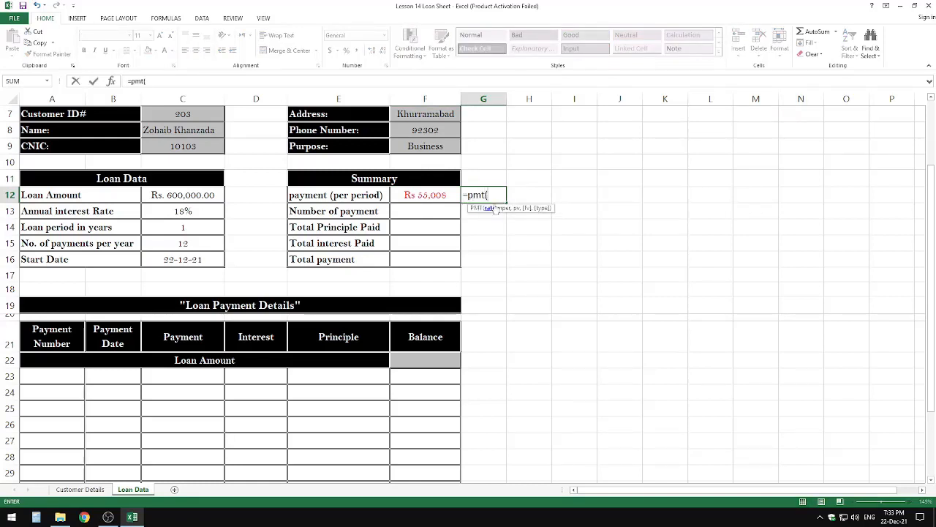
left_click(197, 212)
type("/")
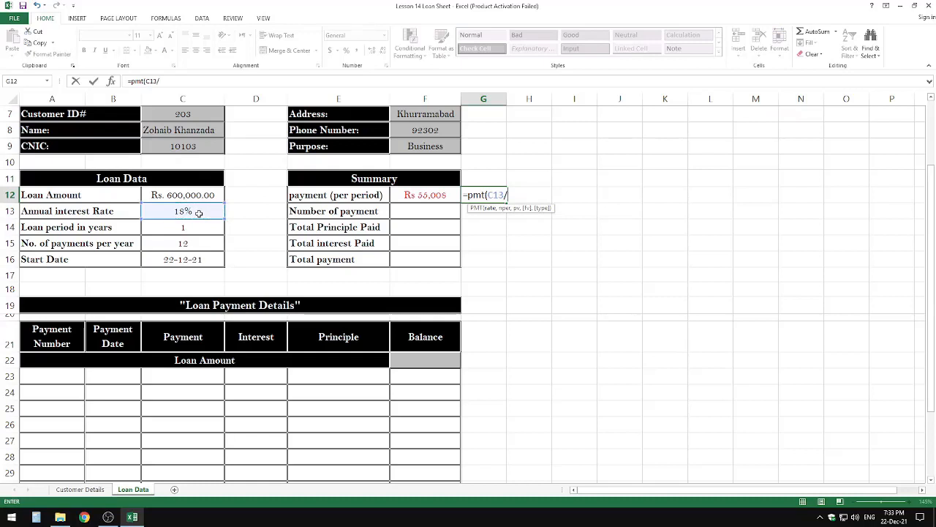
left_click(191, 242)
type(",")
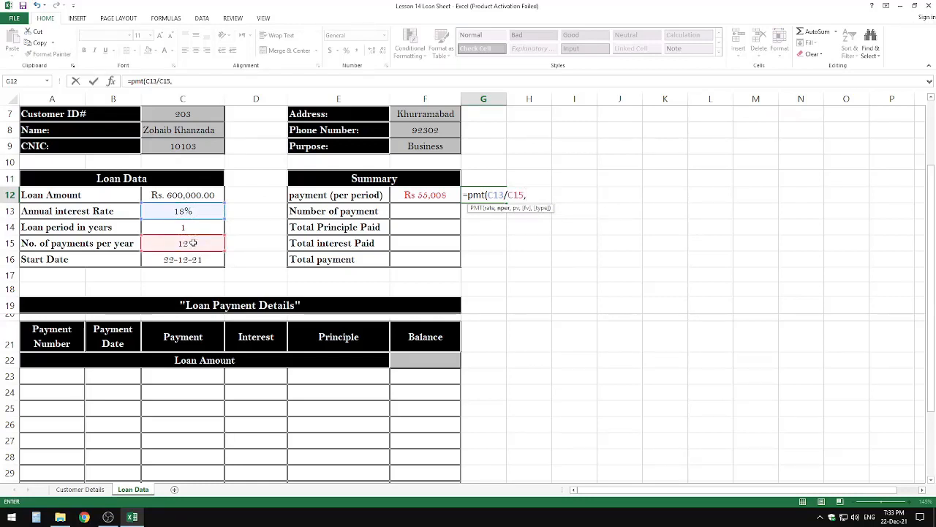
left_click(193, 243)
type(",")
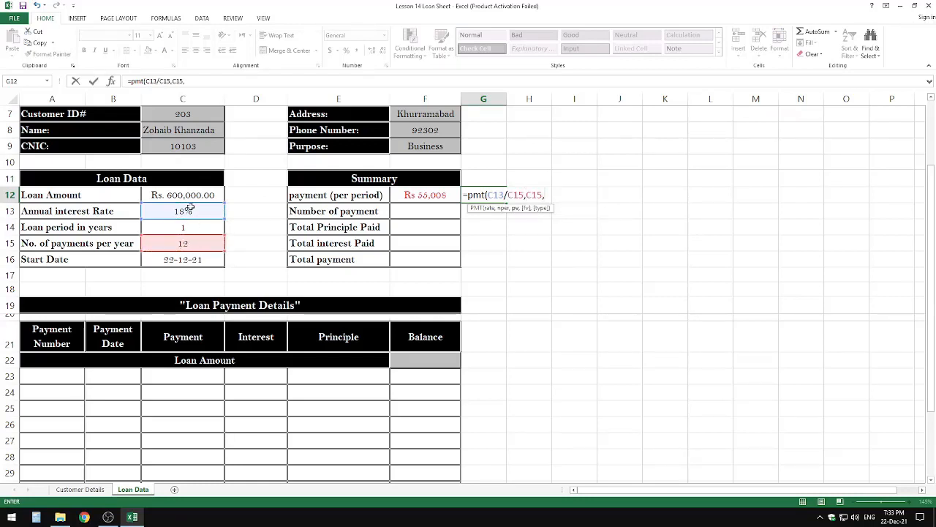
left_click(189, 211)
left_click(197, 194)
key("Return")
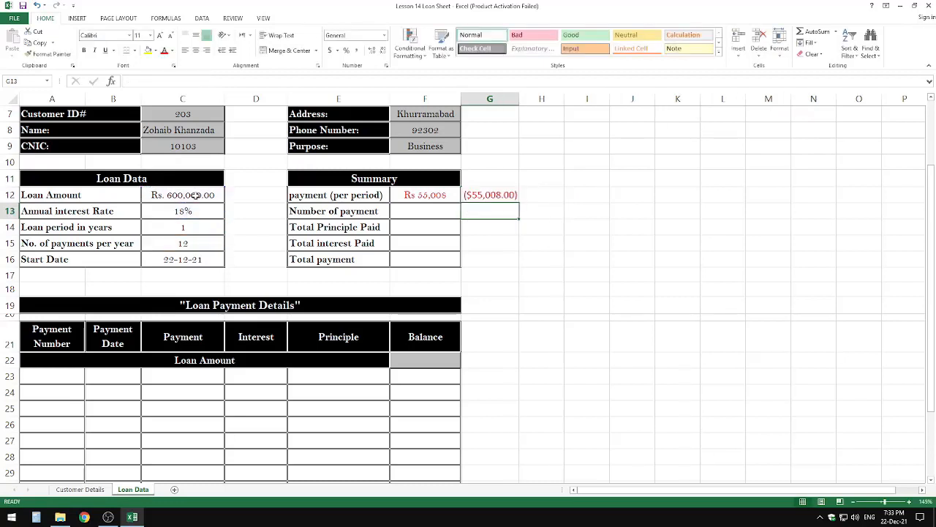
Widen column G to view the trial payment, delete the formula from G12 and narrow the column again
left_click(509, 191)
left_click_drag(519, 99, 576, 99)
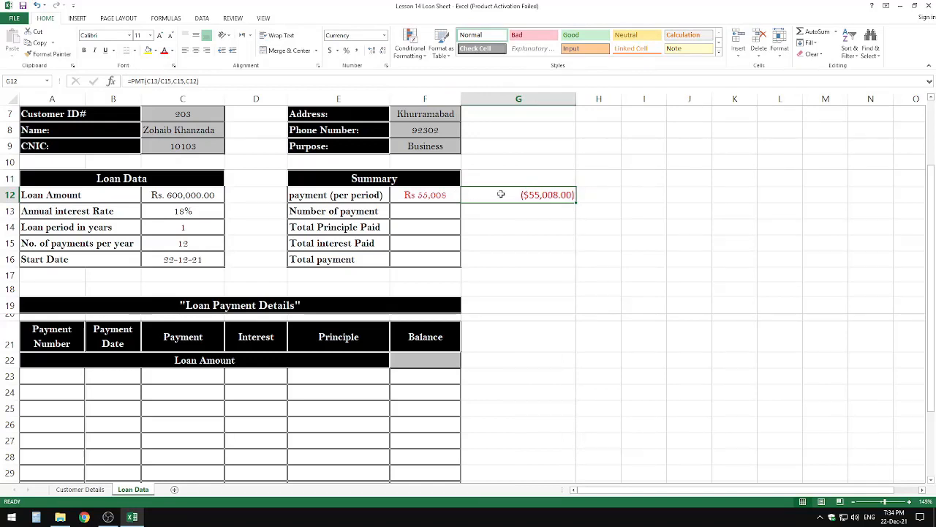
key("Delete")
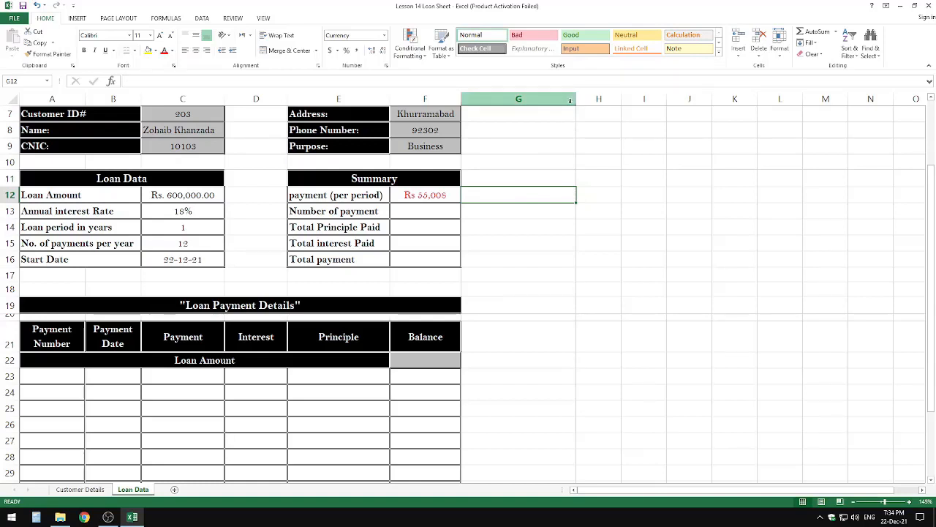
left_click_drag(576, 102, 524, 103)
Negate the payment per period formula in F12 so that it reads =-PMT(C13/C15,C15,C12)
left_click(446, 190)
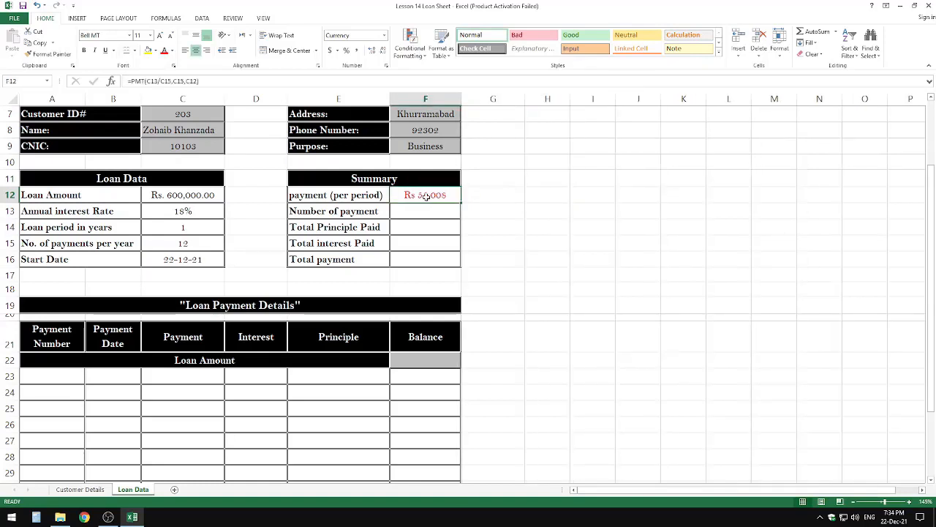
double_click(431, 196)
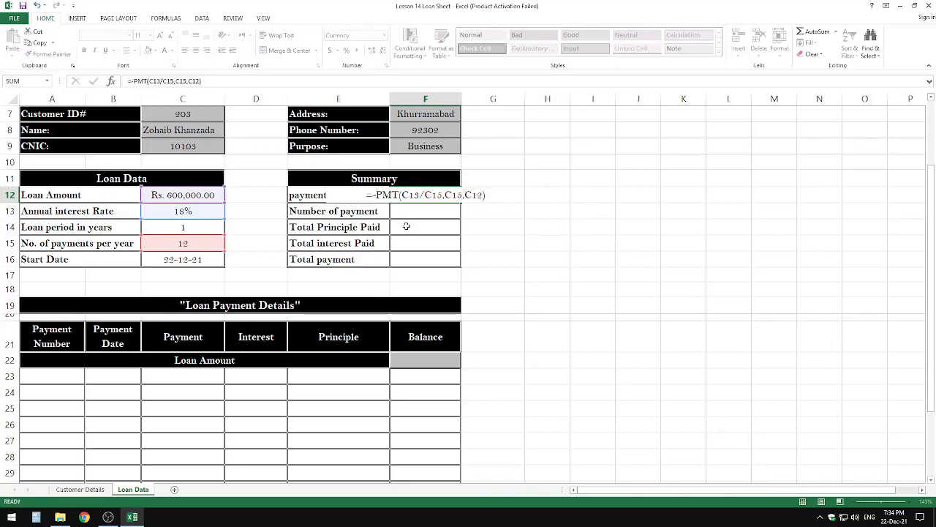
key("Return")
left_click(429, 196)
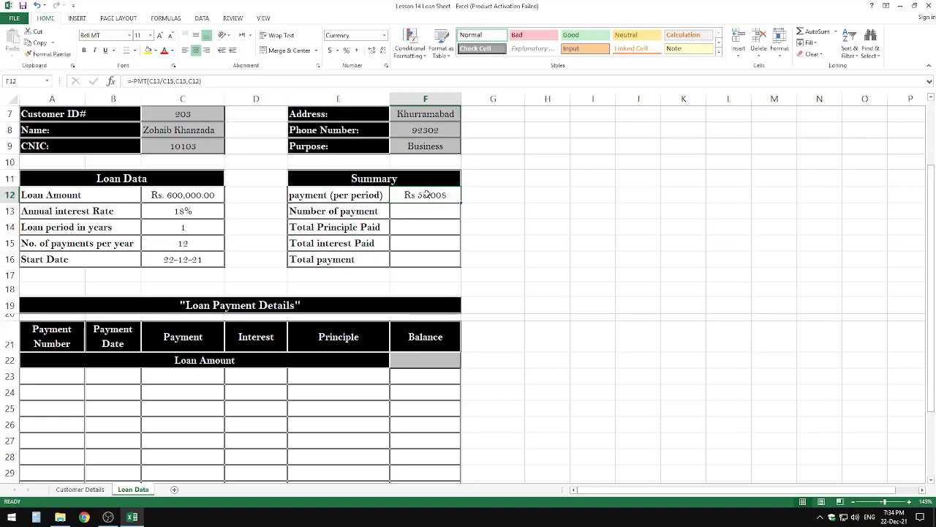
Enter payment number 1 in A23 and fill the Payment Number column down to A34 as a series from 1 to 12
scroll(408, 207, "down", 1)
left_click(412, 307)
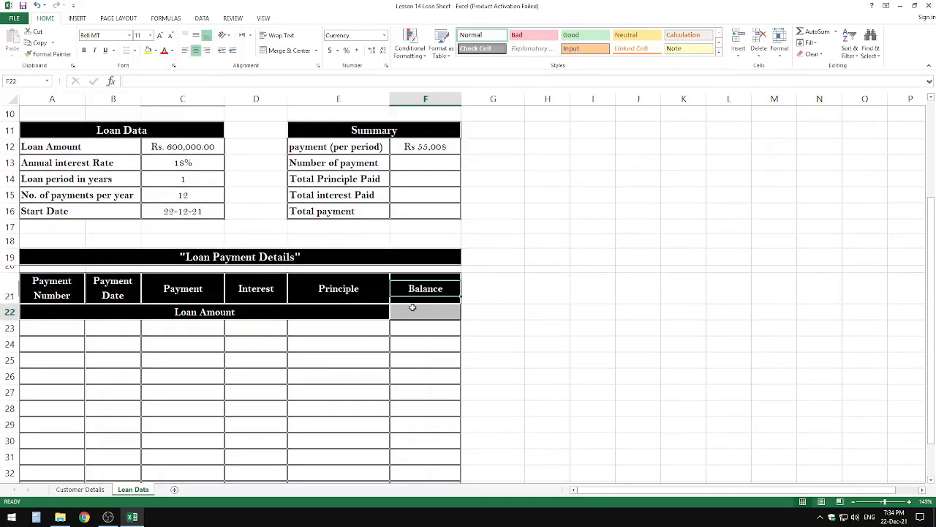
scroll(412, 307, "up", 3)
left_click(424, 243)
scroll(380, 267, "down", 3)
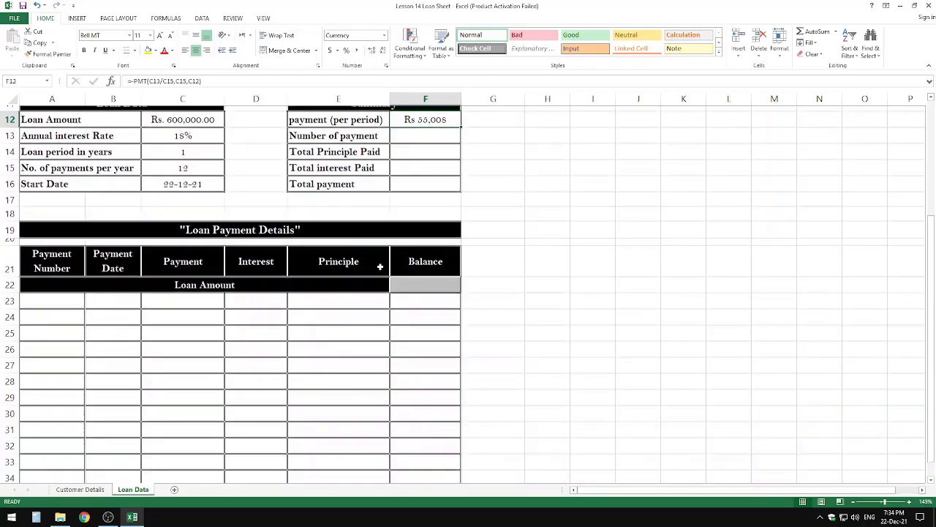
scroll(380, 266, "down", 2)
left_click(70, 181)
type("1")
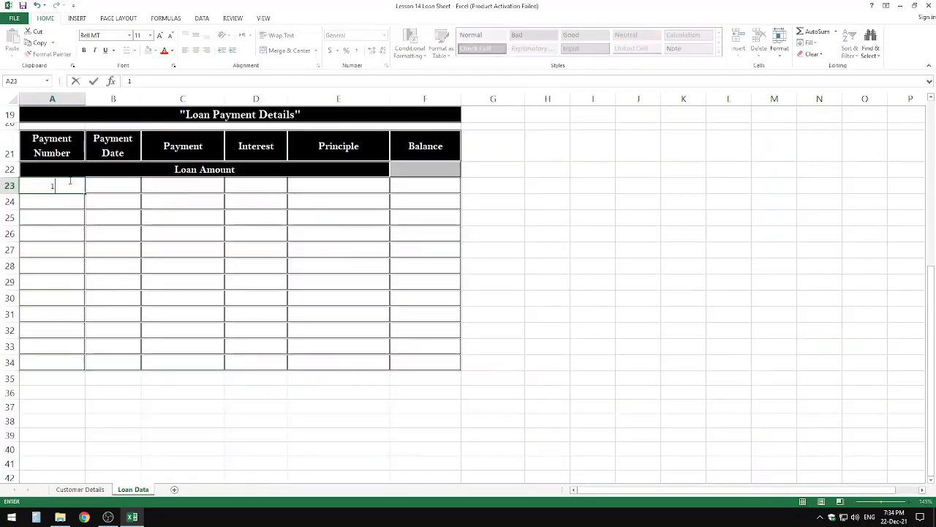
key("Return")
left_click(34, 186)
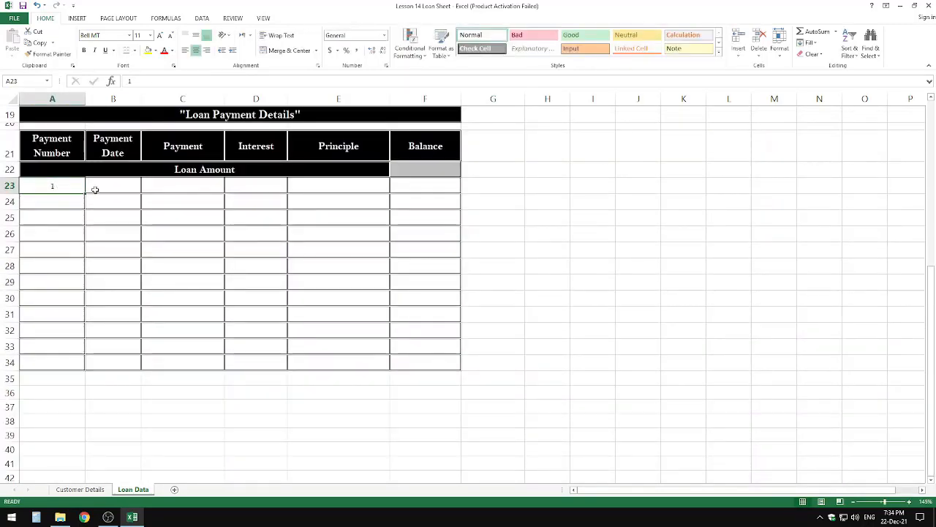
left_click_drag(86, 193, 74, 365)
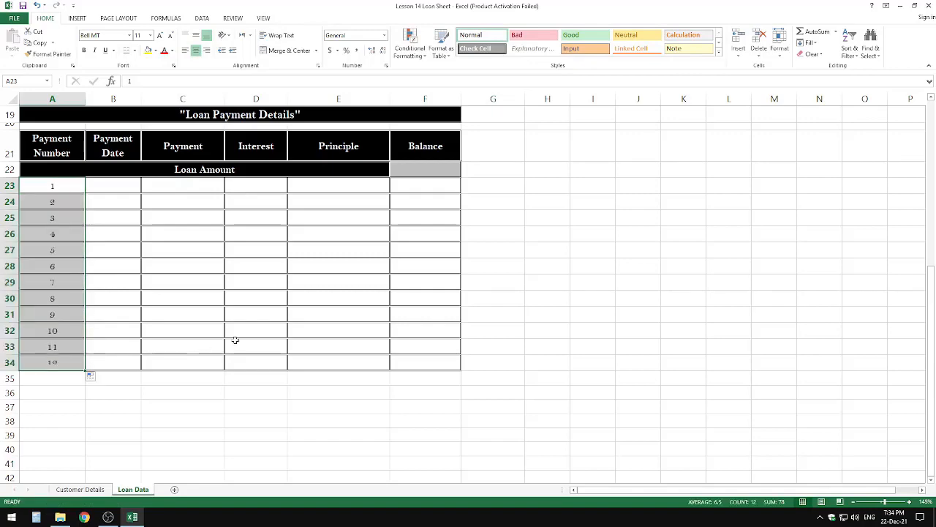
Link the opening balance in F22 of the Loan Amount row to the loan amount with =C12
scroll(235, 340, "up", 4)
left_click(414, 362)
scroll(414, 361, "down", 2)
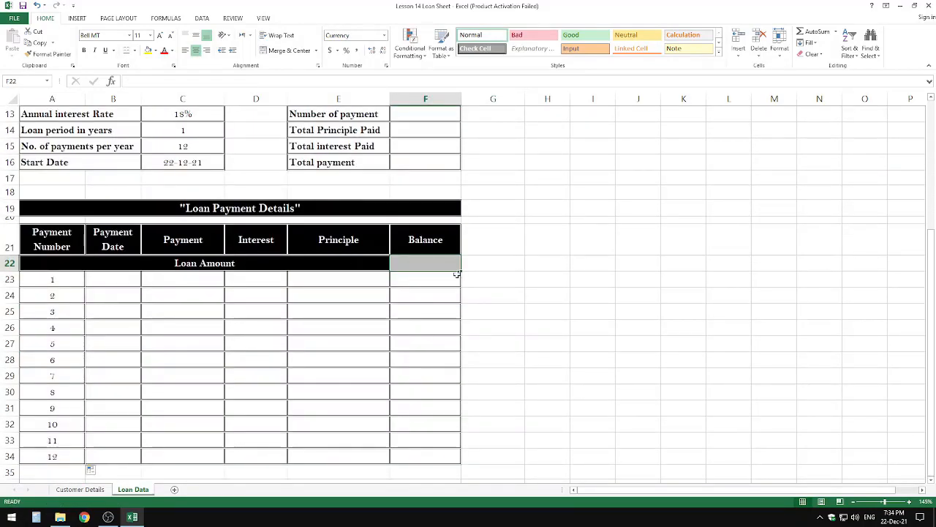
type("=")
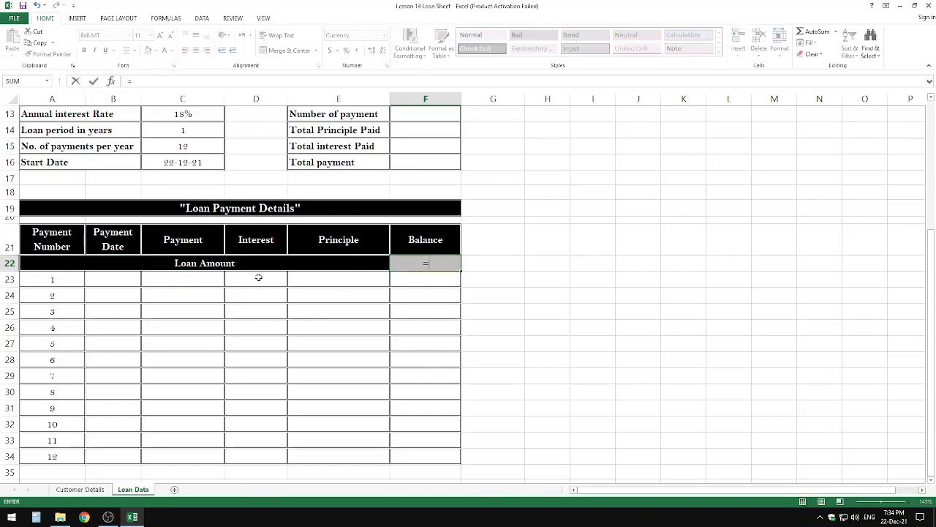
scroll(257, 276, "up", 1)
left_click(174, 146)
key("Return")
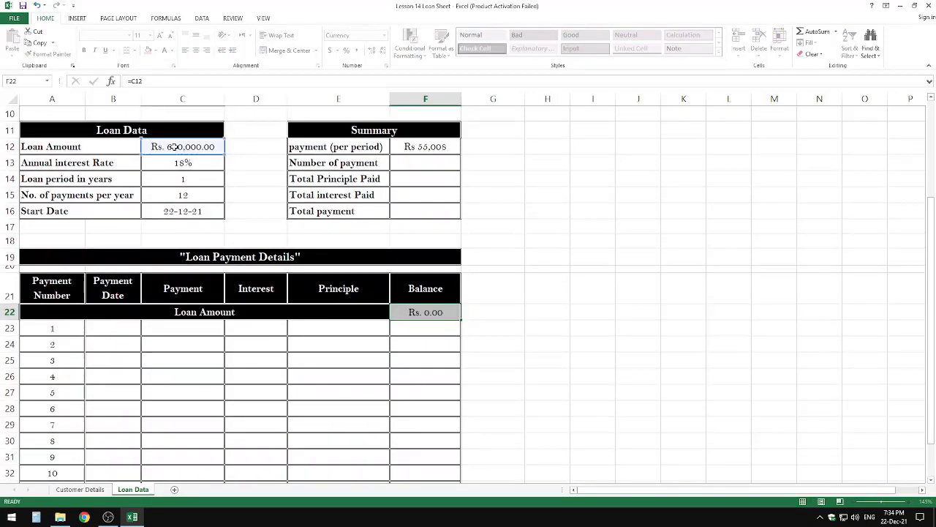
scroll(253, 241, "down", 2)
left_click(421, 211)
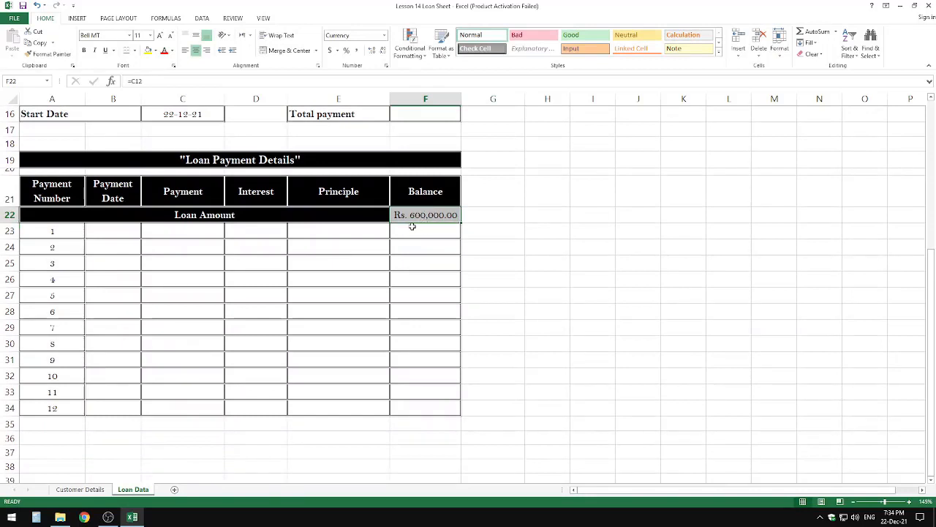
Convert the TODAY formula in Start Date cell C16 to a static date by copying it and pasting it back as values
left_click(125, 231)
scroll(140, 261, "up", 1)
scroll(140, 262, "up", 1)
left_click(195, 162)
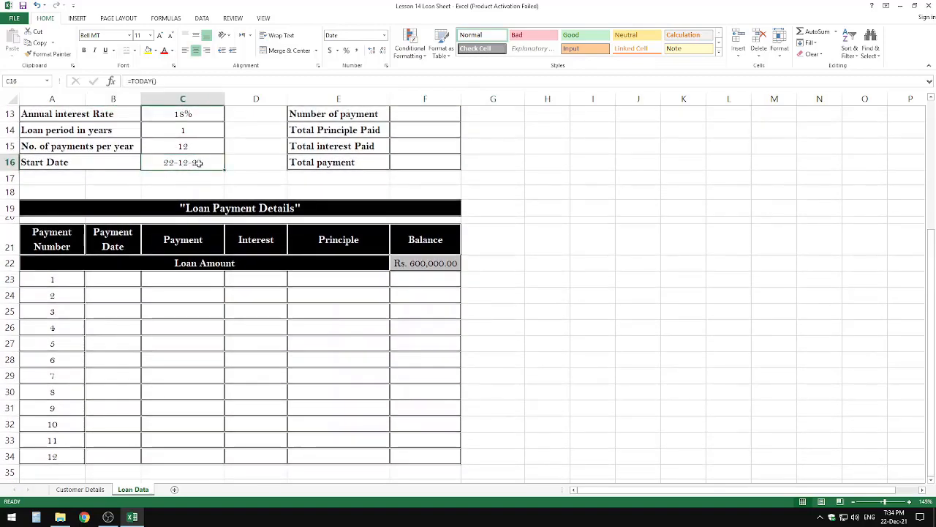
key("alt+v")
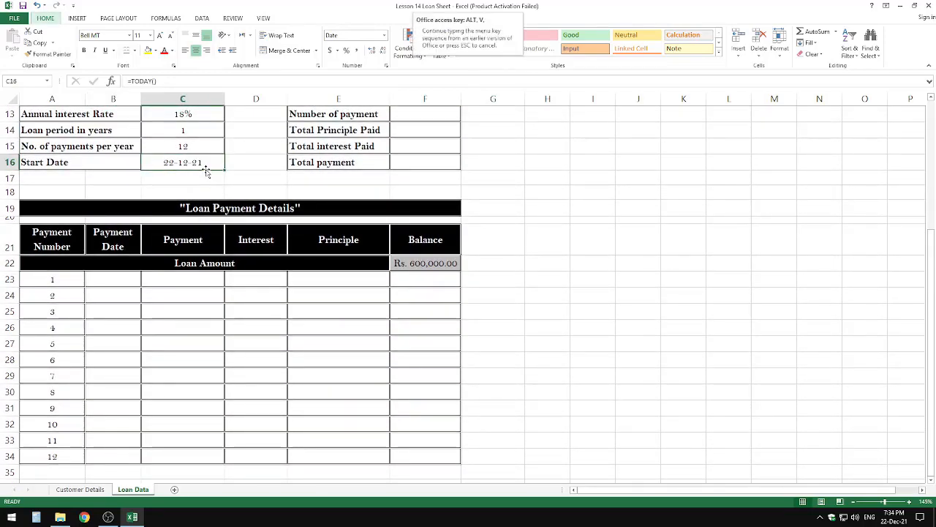
key("c")
key("Escape")
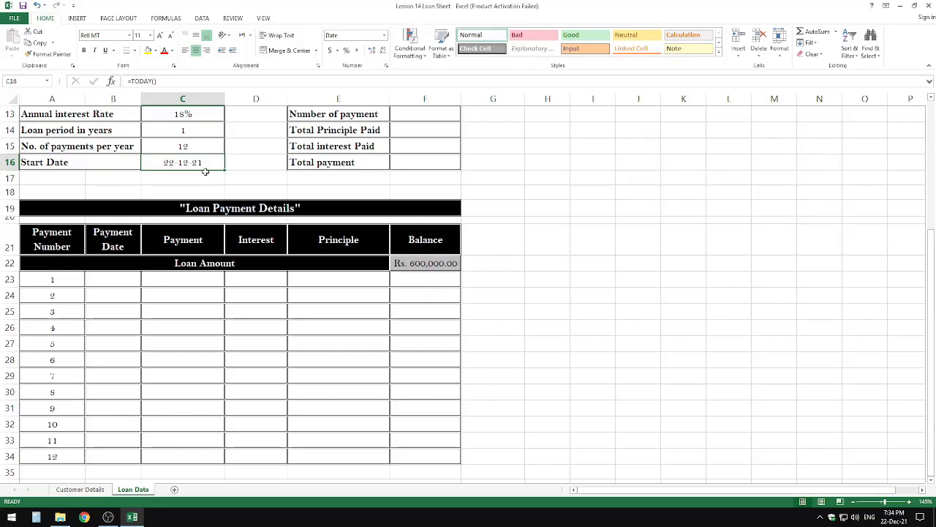
key("ctrl+c")
key("ctrl+alt+v")
key("v")
key("Return")
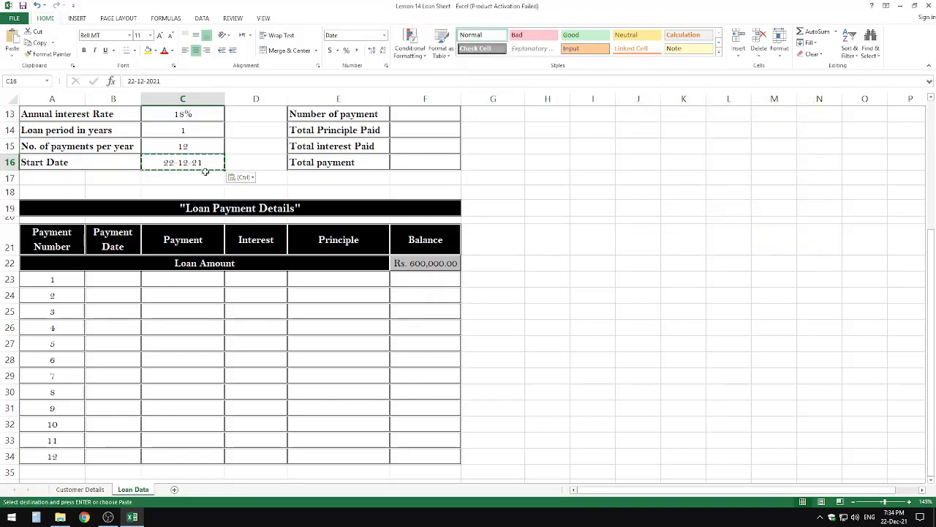
left_click(106, 278)
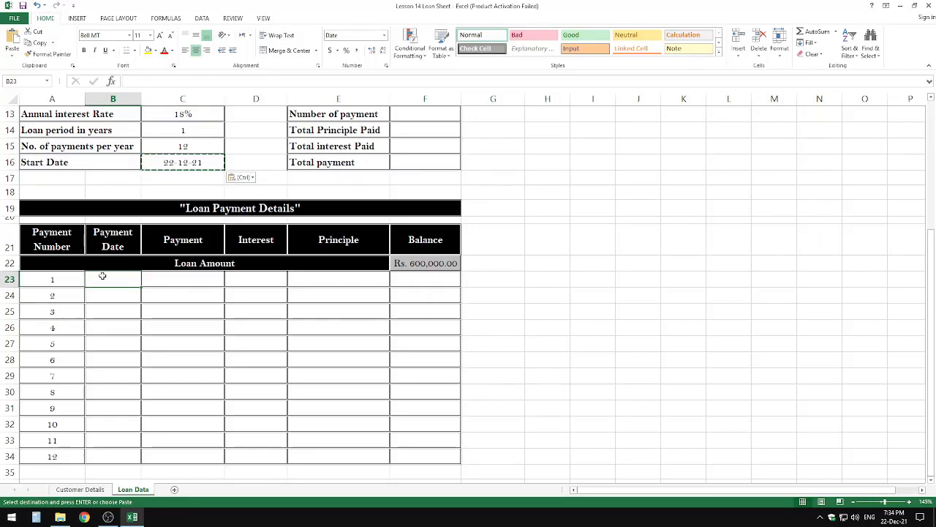
left_click(157, 188)
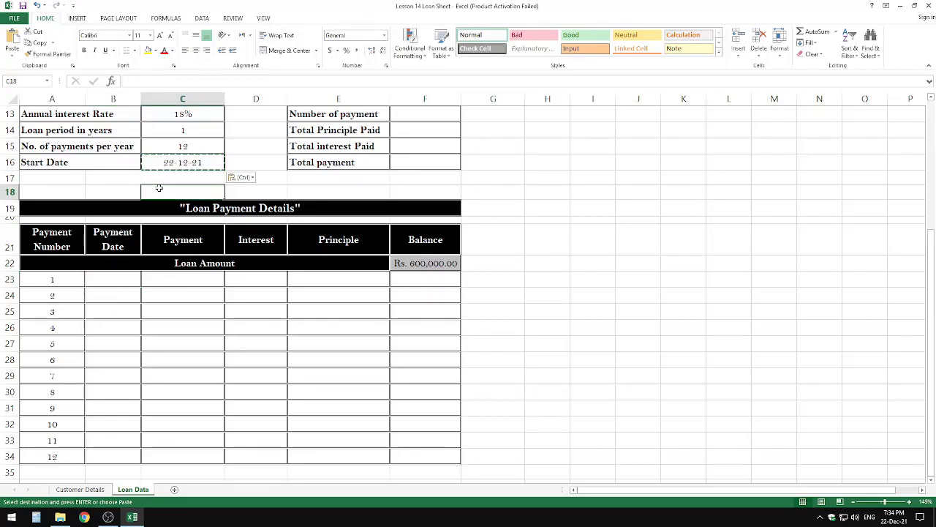
key("Escape")
left_click(188, 163)
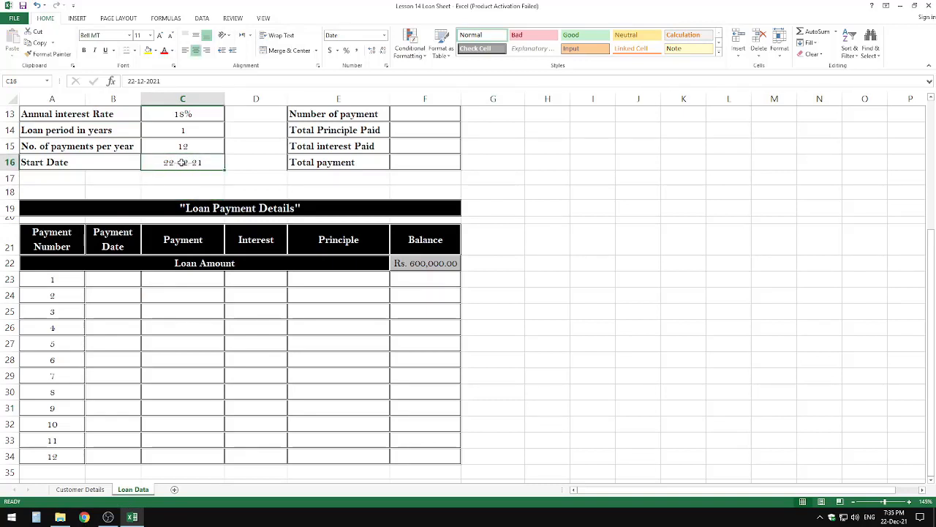
Enter the first payment date in B23 as one month after the start date with =DATE(YEAR(C16),MONTH(C16)+1,DAY(C16))
left_click(116, 280)
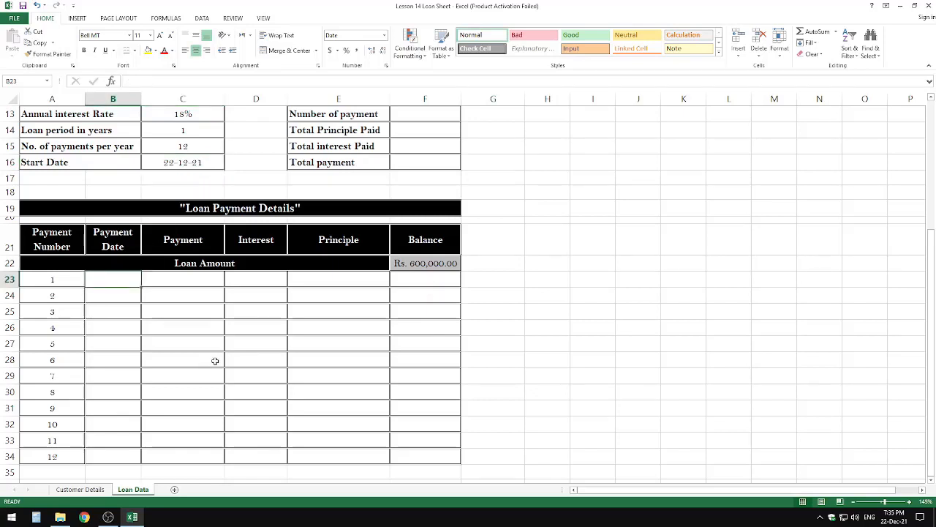
type("=date(")
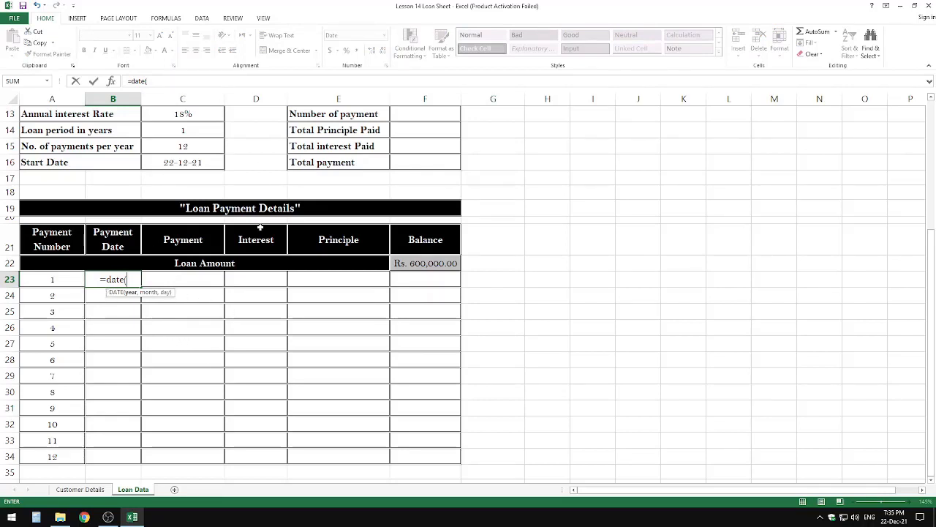
type("ya")
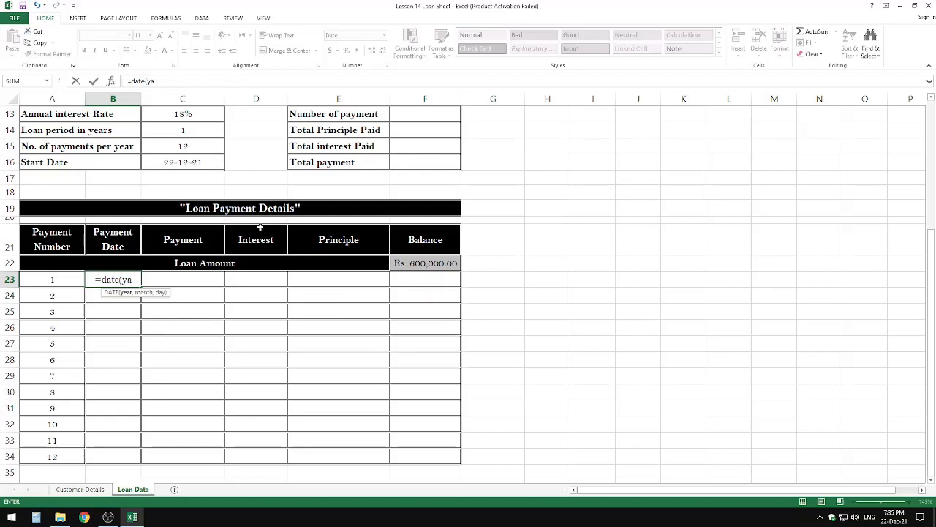
key("BackSpace")
type("e")
key("Tab")
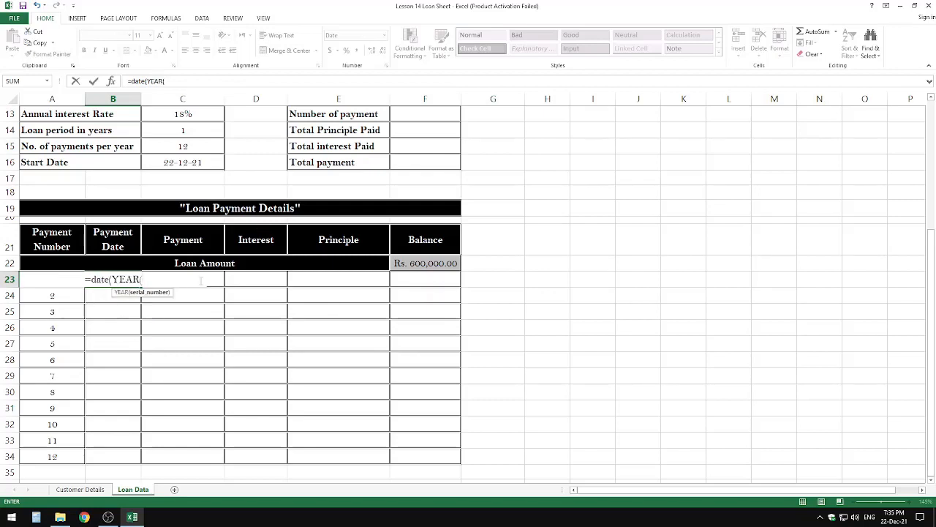
left_click(177, 161)
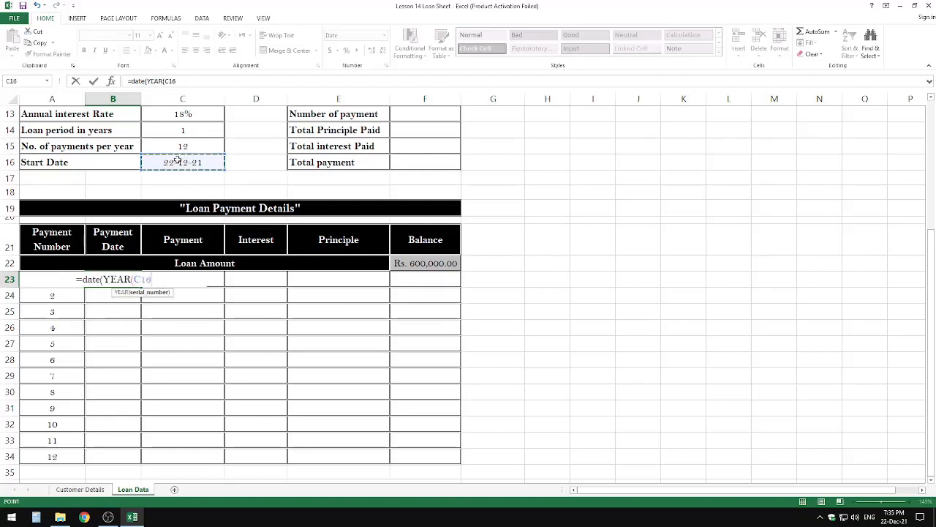
type("),mon")
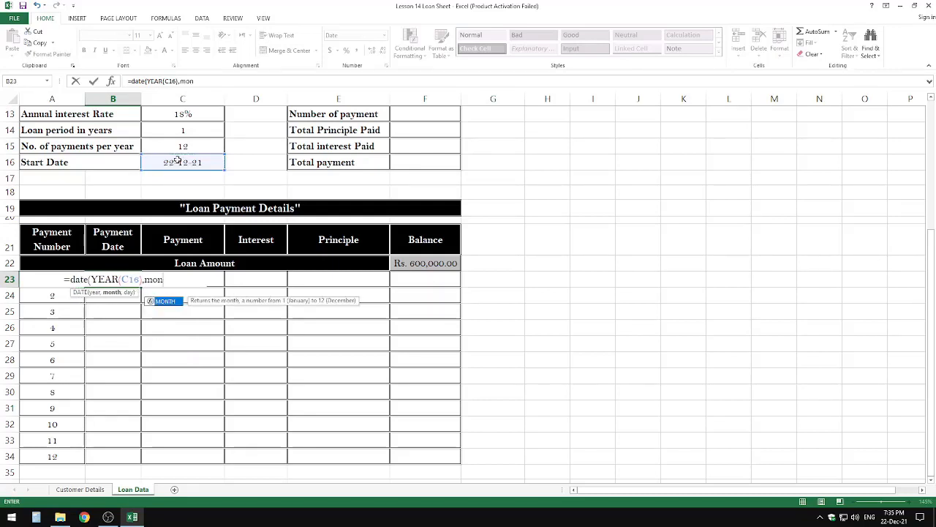
key("Tab")
left_click(196, 164)
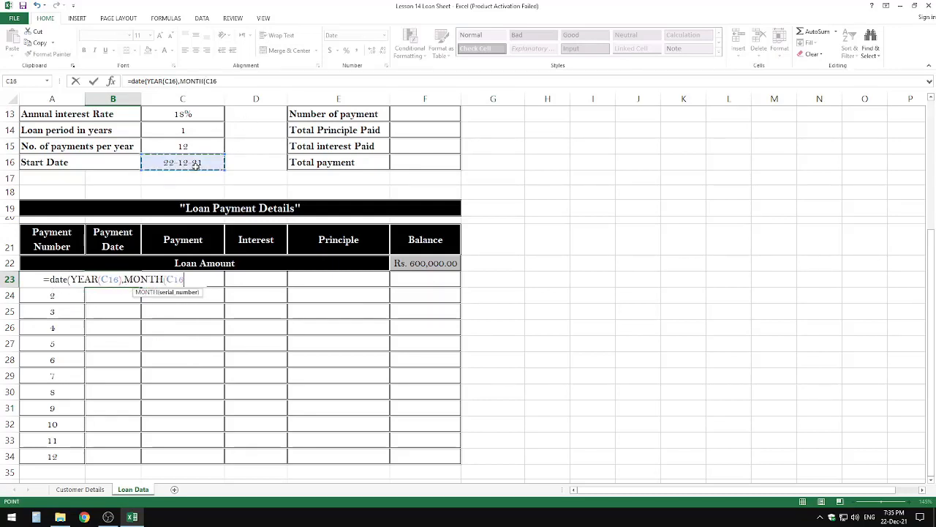
type(")")
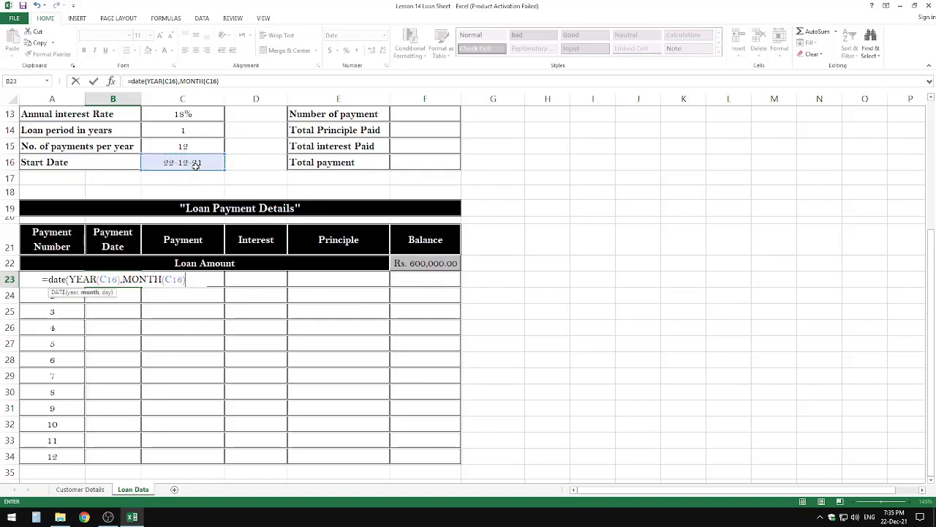
type("+1")
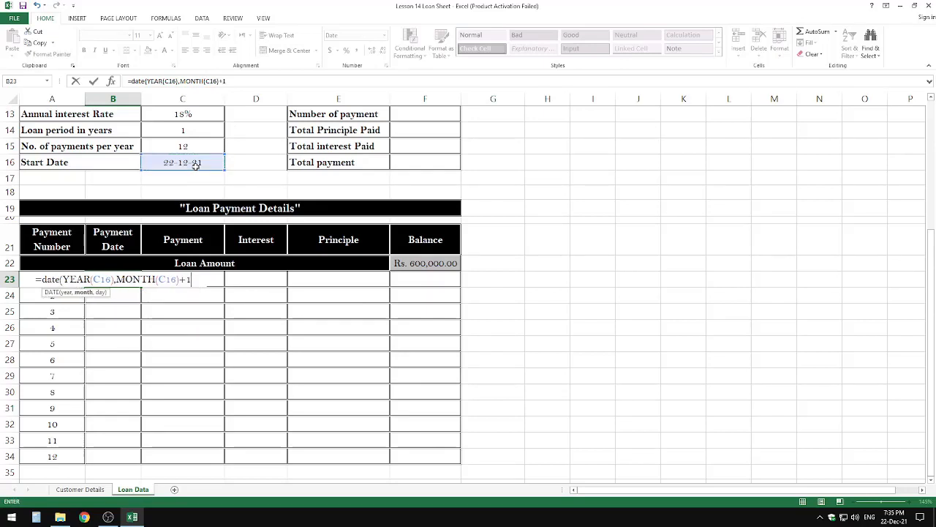
type(",")
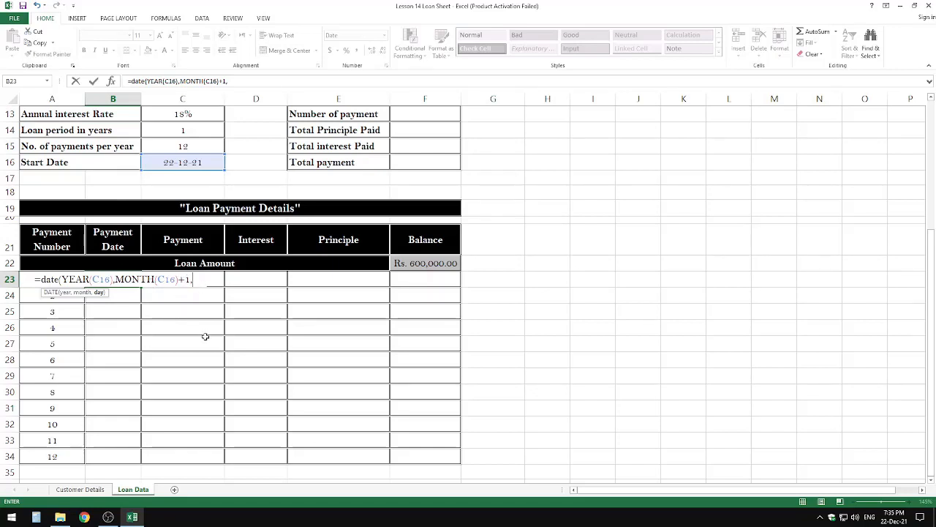
type("da")
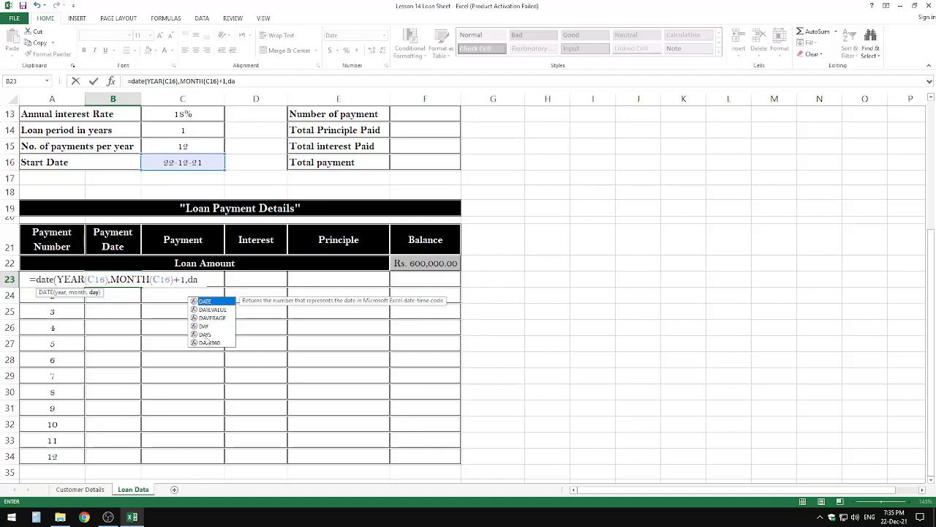
type("y")
key("Tab")
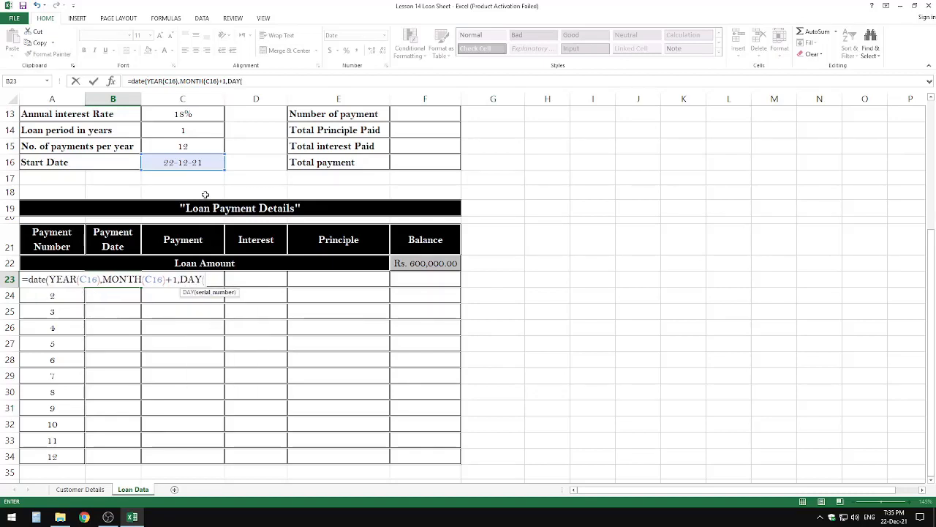
left_click(197, 162)
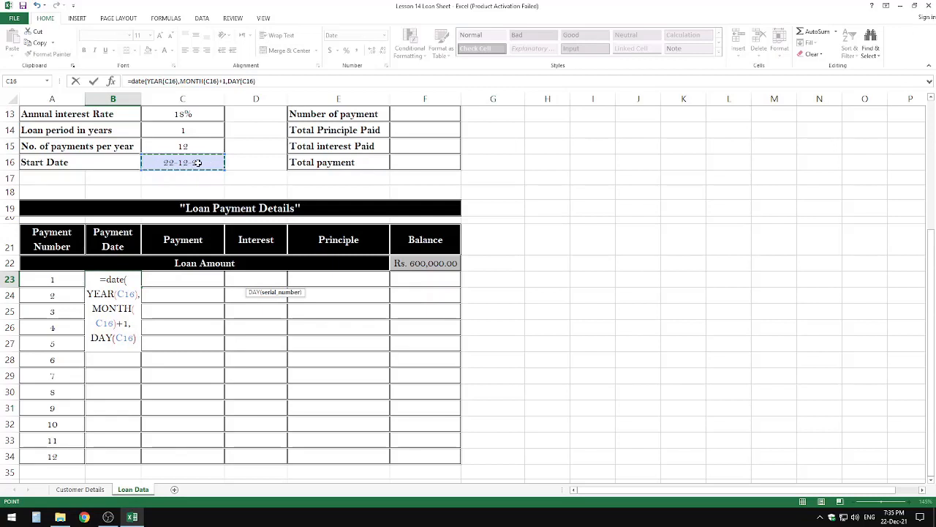
type(")")
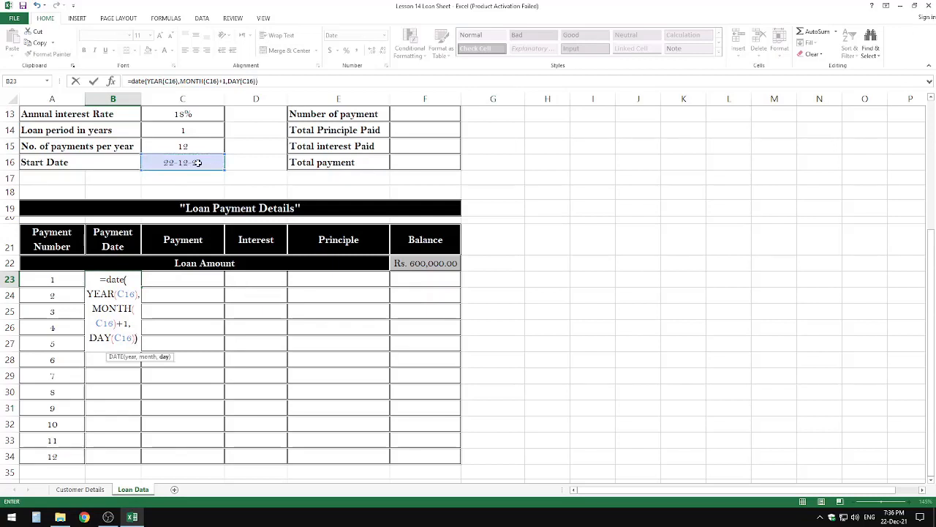
key("Return")
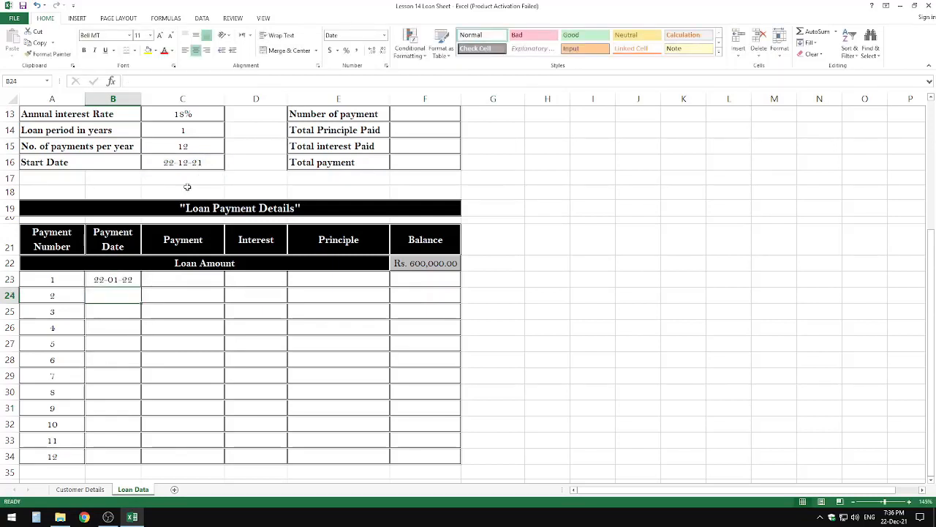
left_click(133, 282)
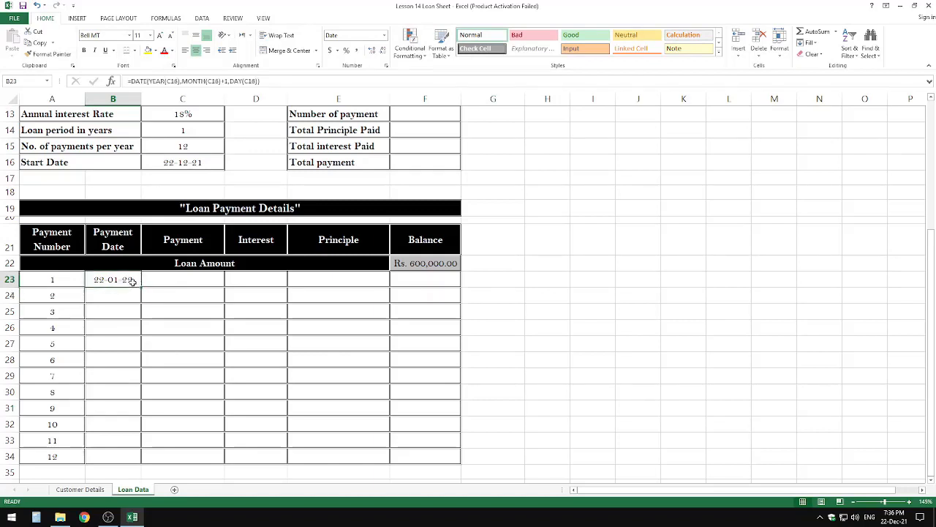
double_click(132, 282)
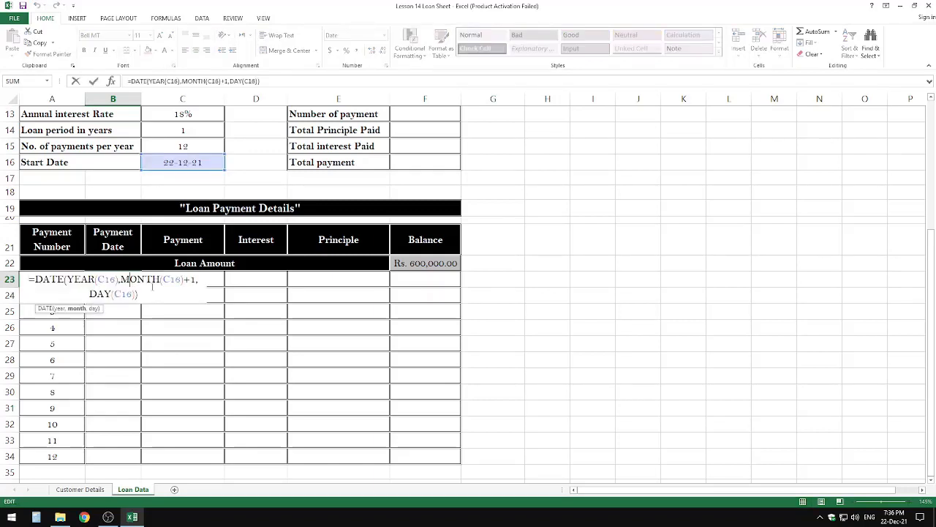
key("Return")
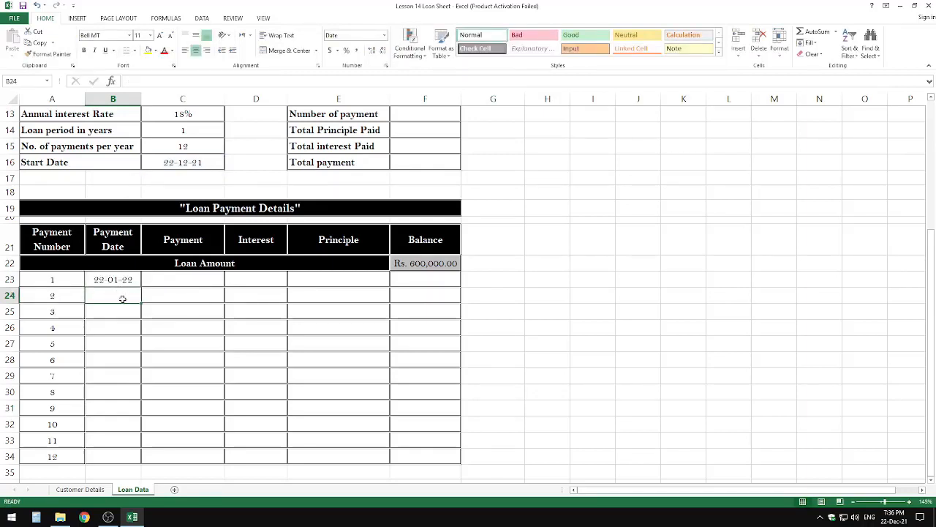
Enter the second payment date in B24 as one month after the first with =DATE(YEAR(B23),MONTH(B23)+1,DAY(B23))
type("=date")
key("Tab")
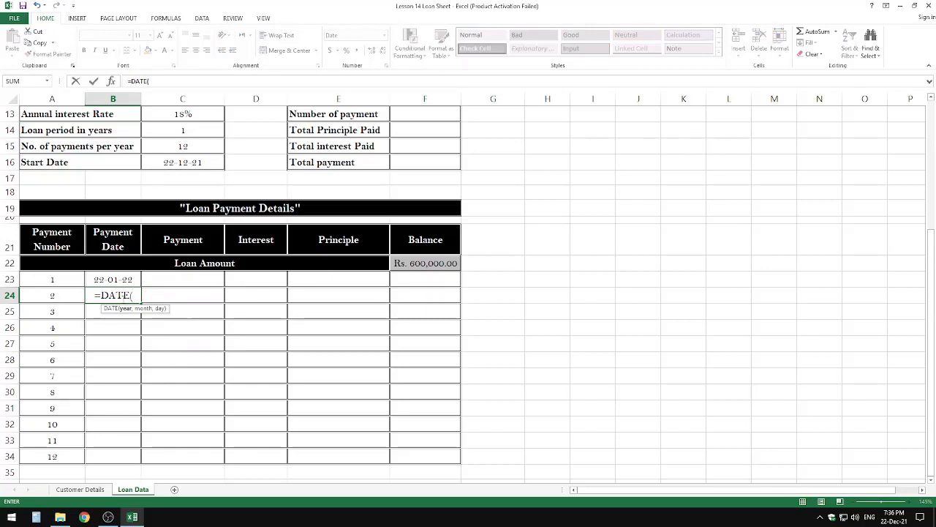
type("ye")
key("Tab")
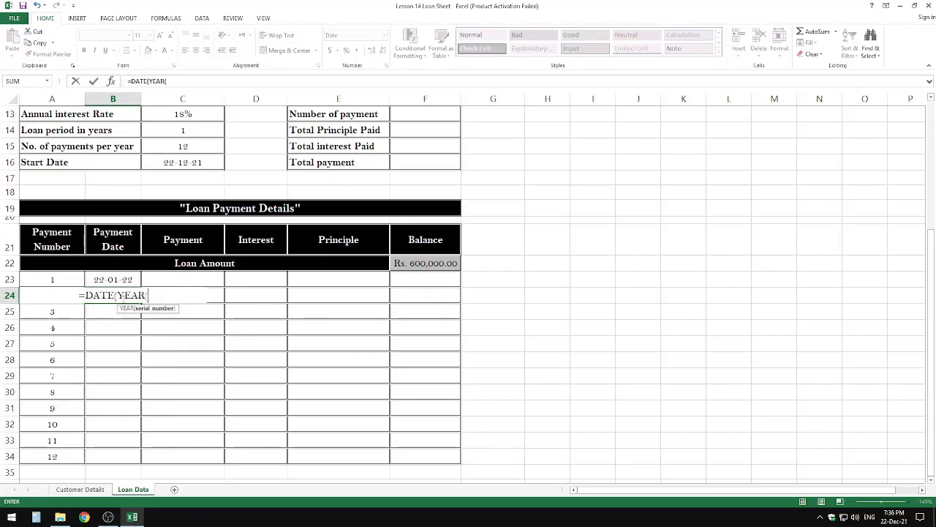
left_click(125, 279)
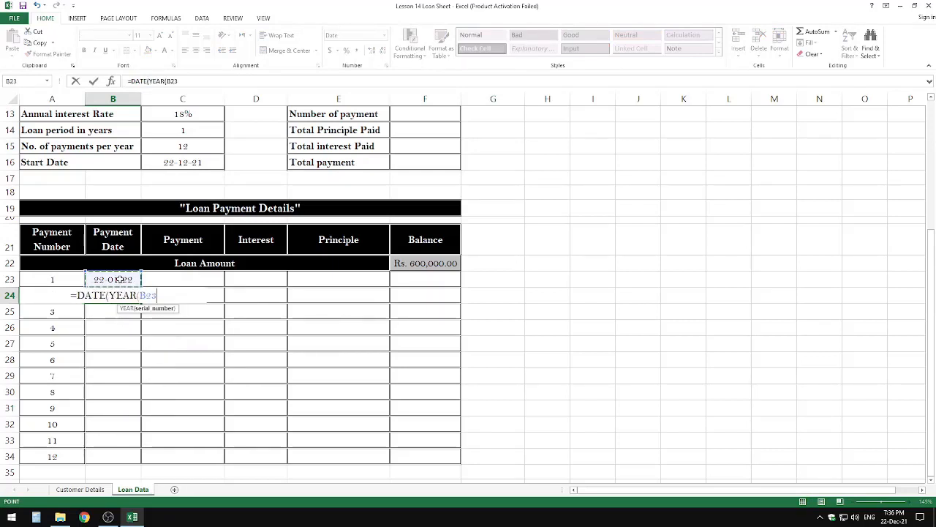
type(",")
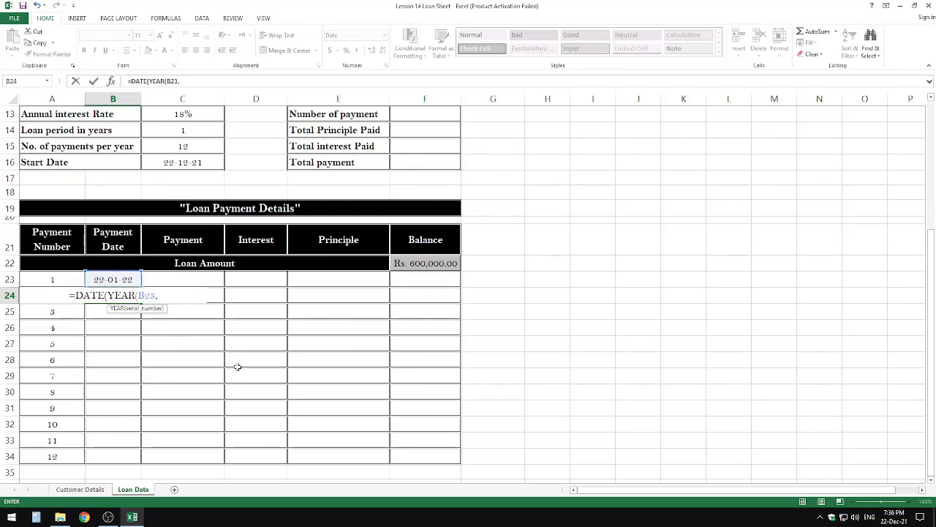
key("BackSpace")
type("),")
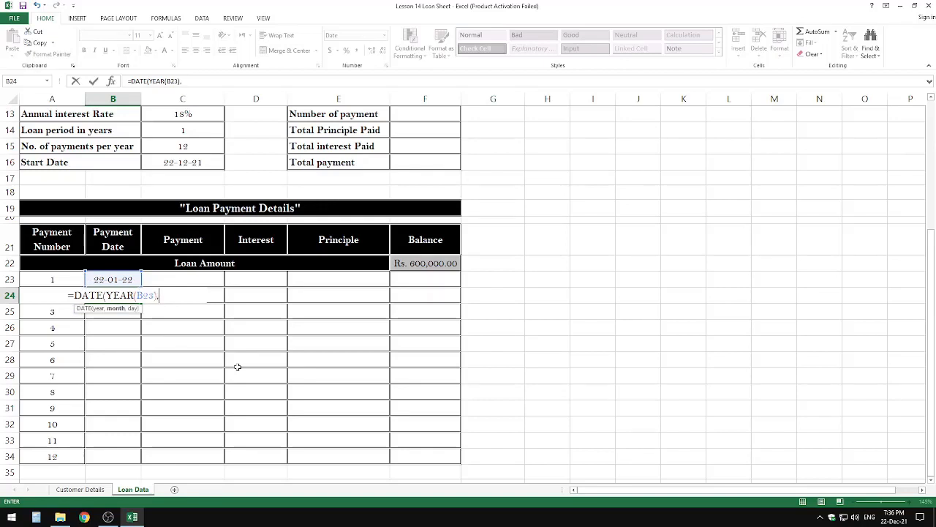
type("mon")
key("Tab")
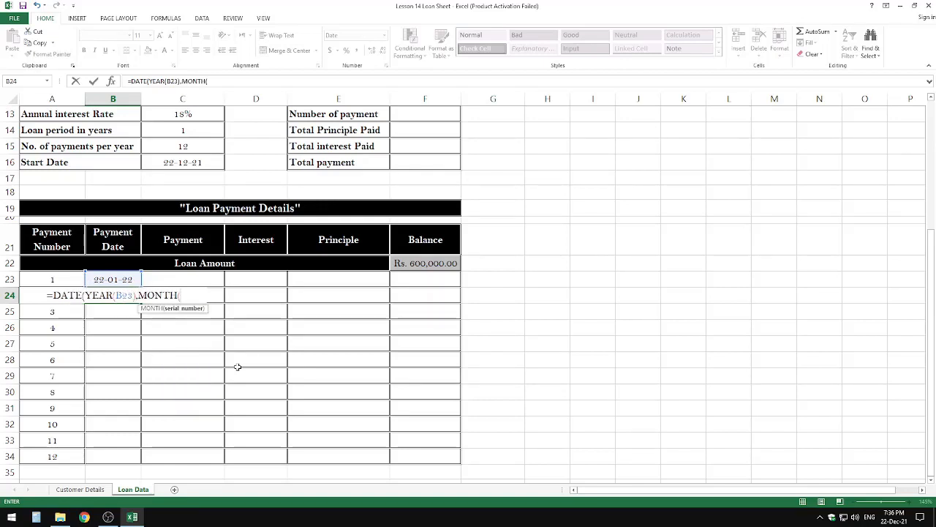
type("B23)+1")
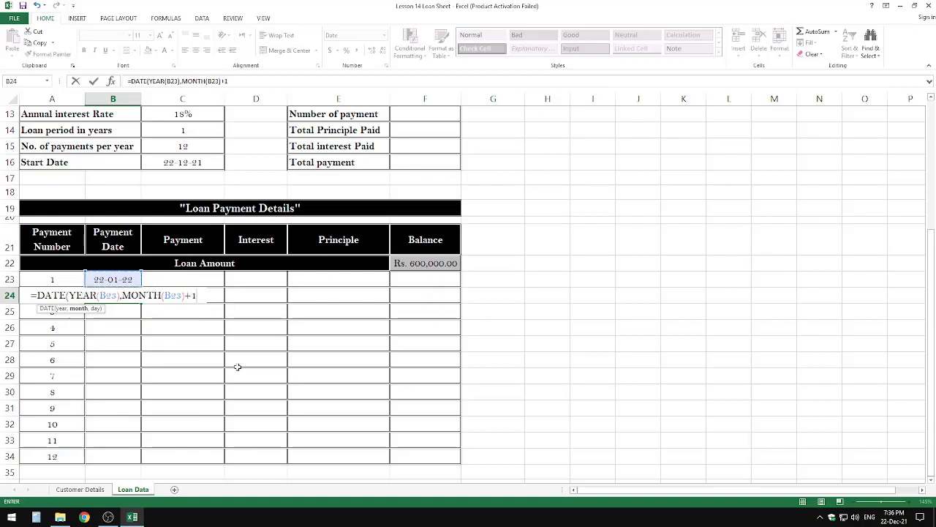
type(",")
type("day")
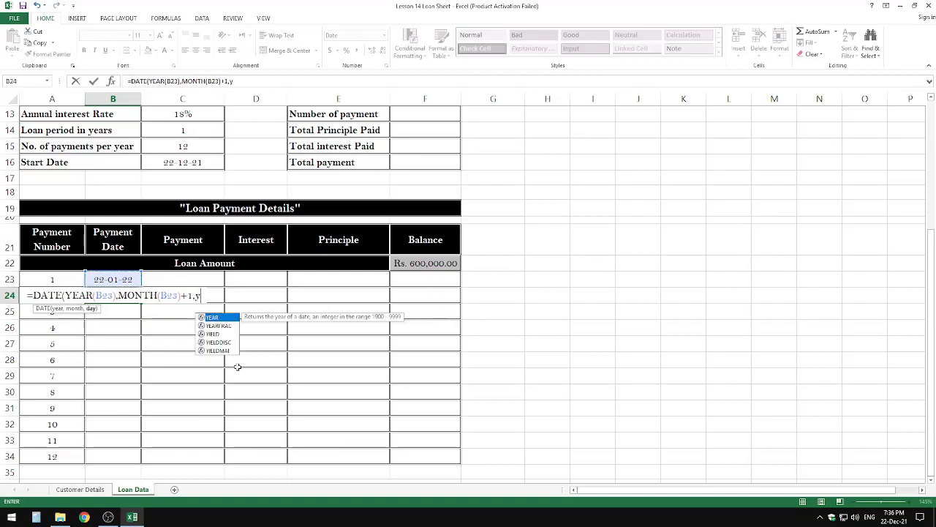
key("Tab")
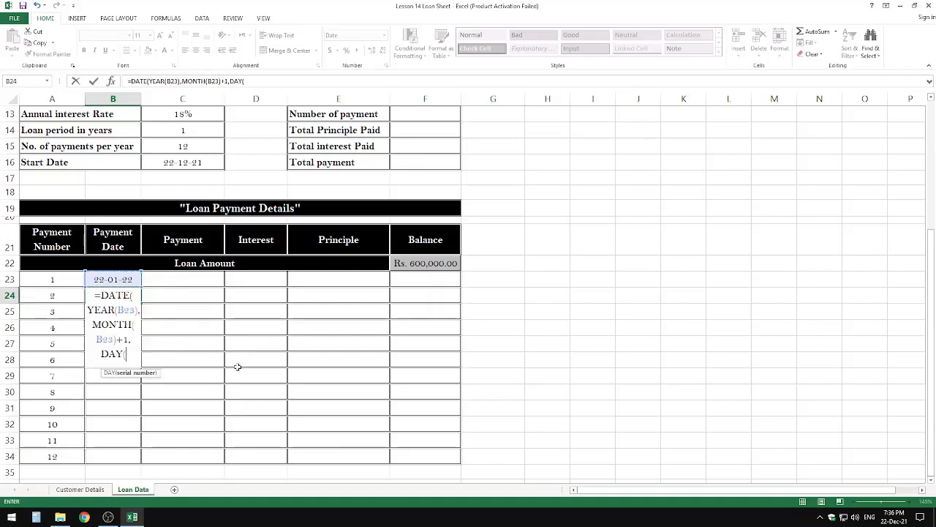
key("Up")
type("))")
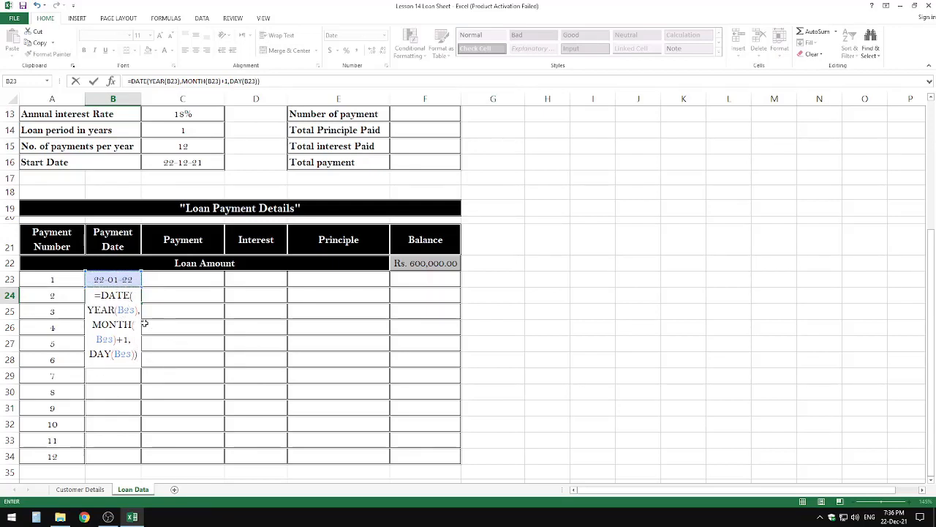
key("Return")
Fill the payment date formula from B24 down to B34
left_click(126, 302)
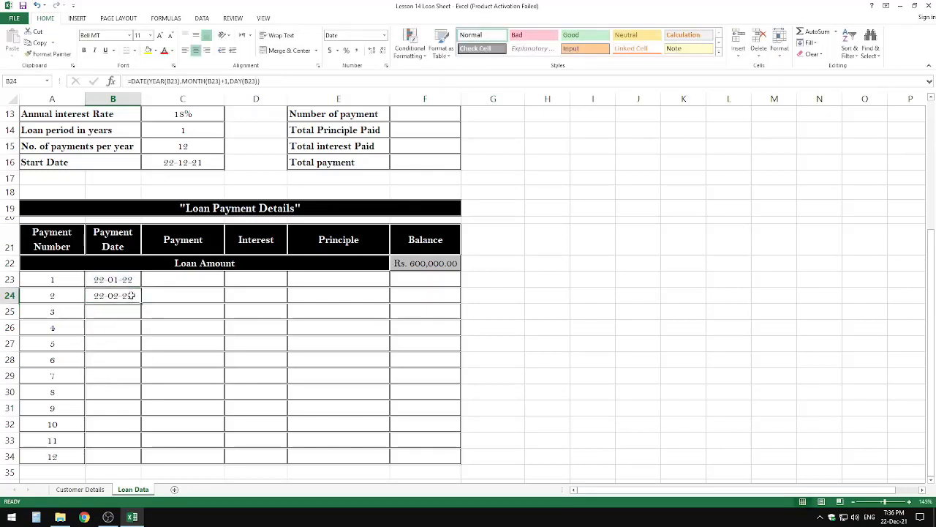
left_click_drag(141, 303, 127, 465)
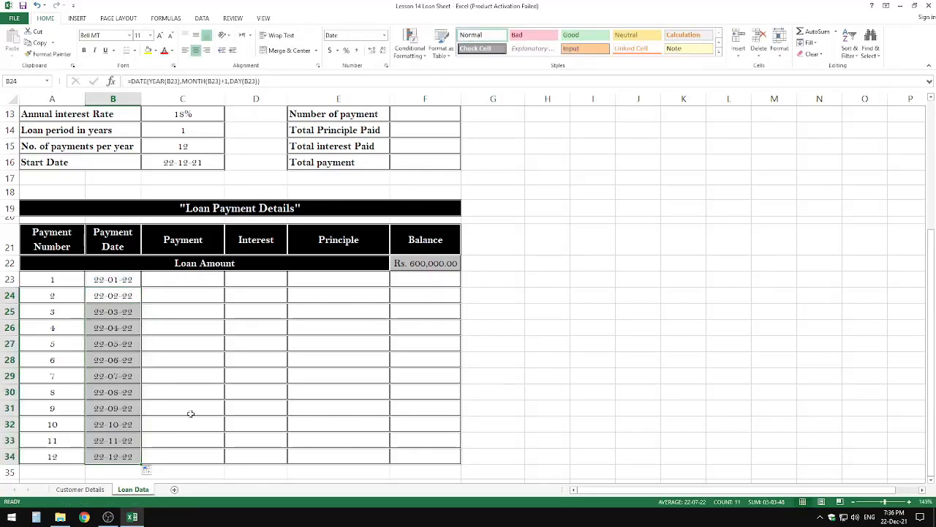
left_click(198, 353)
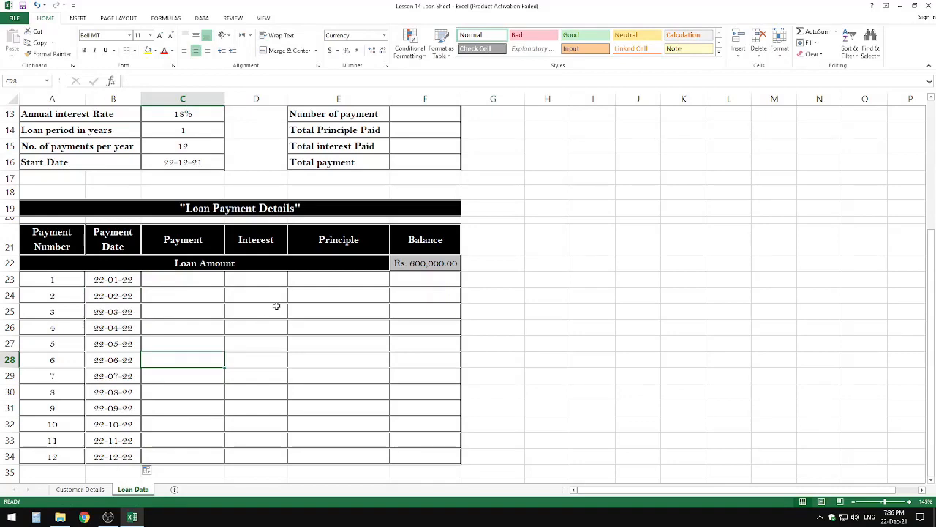
left_click(210, 274)
left_click(400, 265)
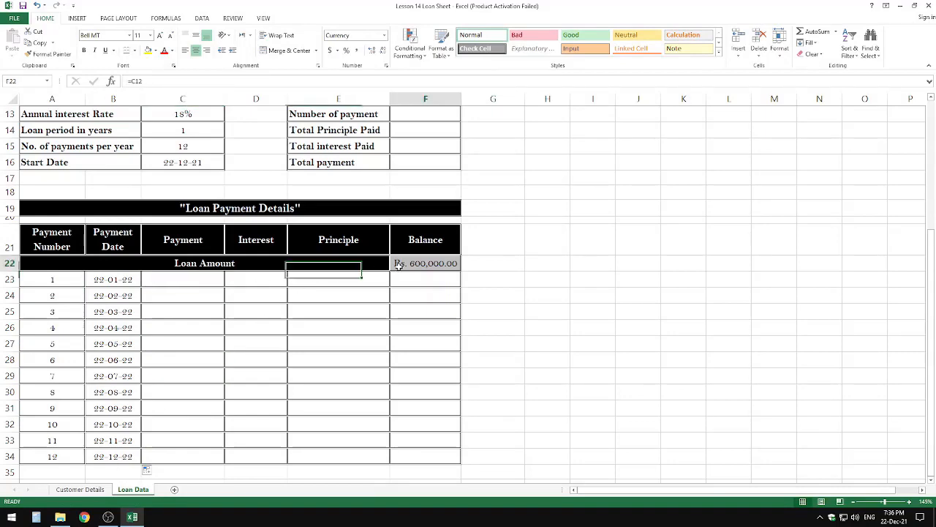
left_click(189, 291)
left_click(399, 267)
left_click(198, 290)
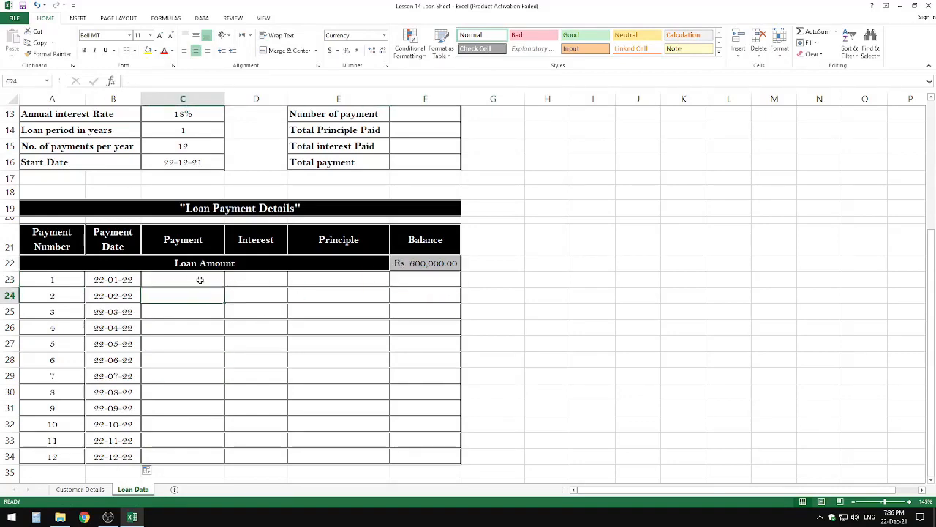
Link the first payment in C23 to the payment per period in the summary with the absolute reference =$F$12
left_click(200, 279)
scroll(200, 278, "up", 2)
type("=")
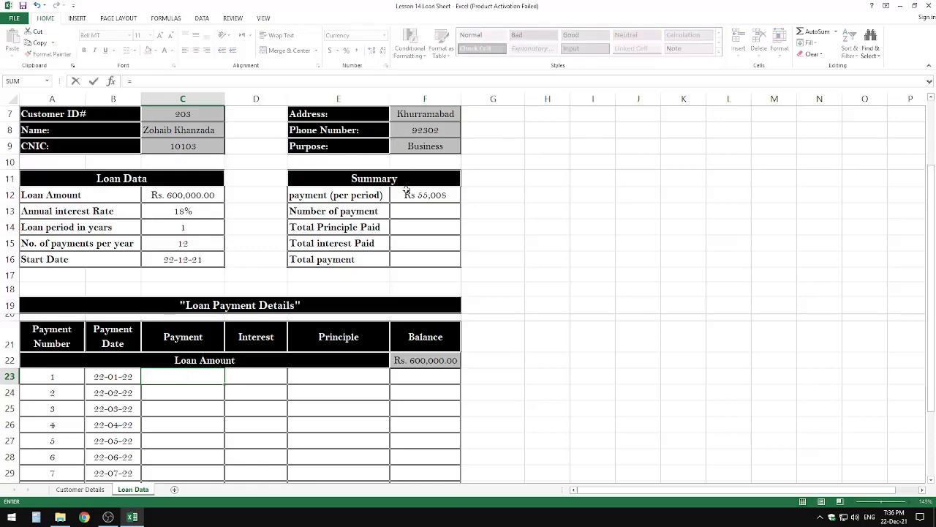
scroll(421, 178, "up", 1)
left_click(404, 244)
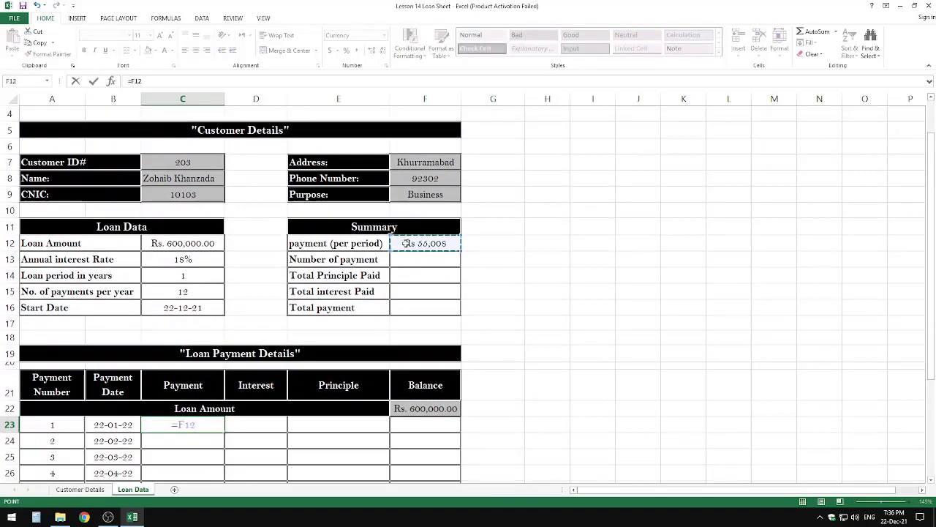
key("F4")
key("Return")
Fill the payment formula from C23 down to C34
scroll(313, 261, "down", 4)
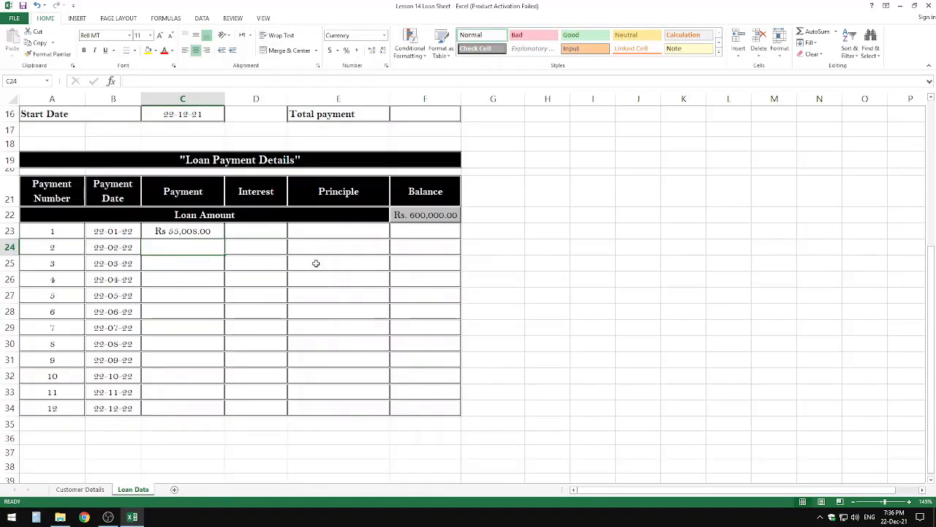
left_click(179, 231)
left_click_drag(224, 239, 220, 417)
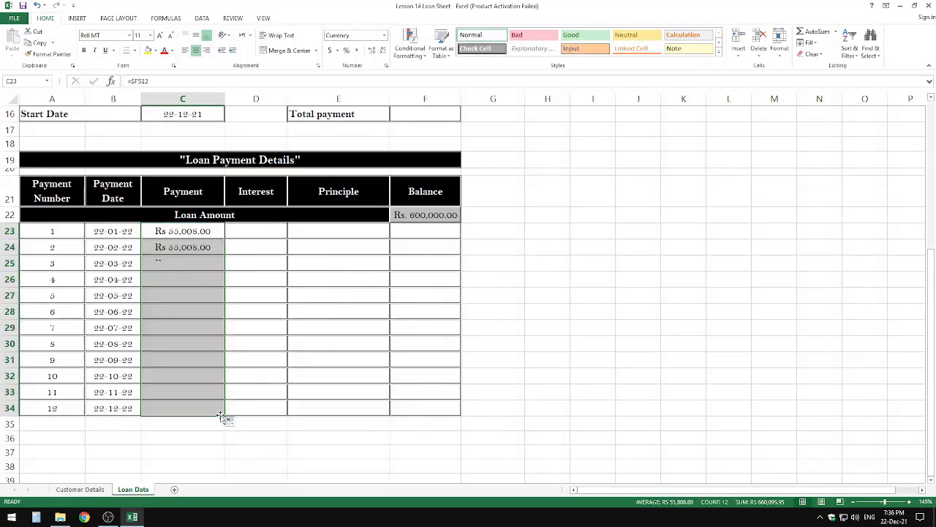
Remove the decimal places from the payments in C23:C34, the opening balance in F22 and the cells D23:F34
left_click(382, 51)
left_click(382, 51)
left_click(416, 207)
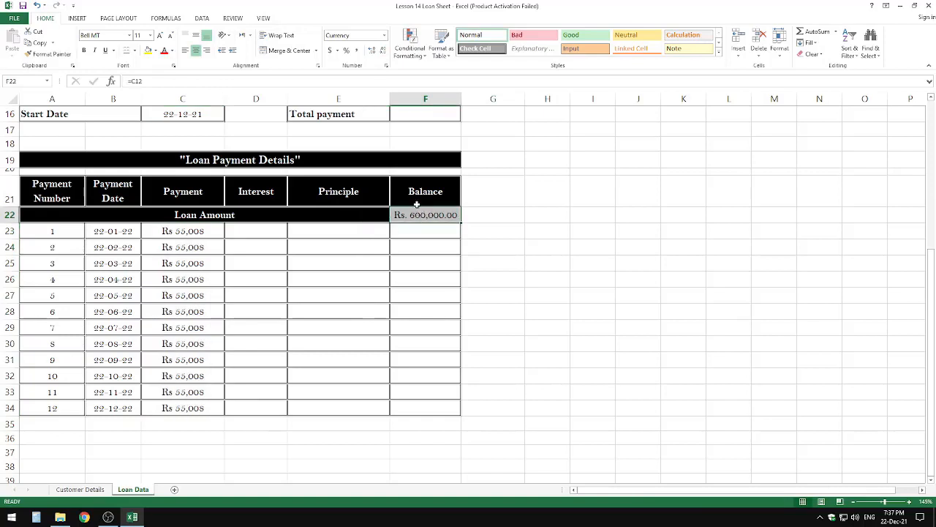
left_click(381, 50)
left_click(382, 51)
left_click_drag(278, 234, 414, 413)
left_click(383, 50)
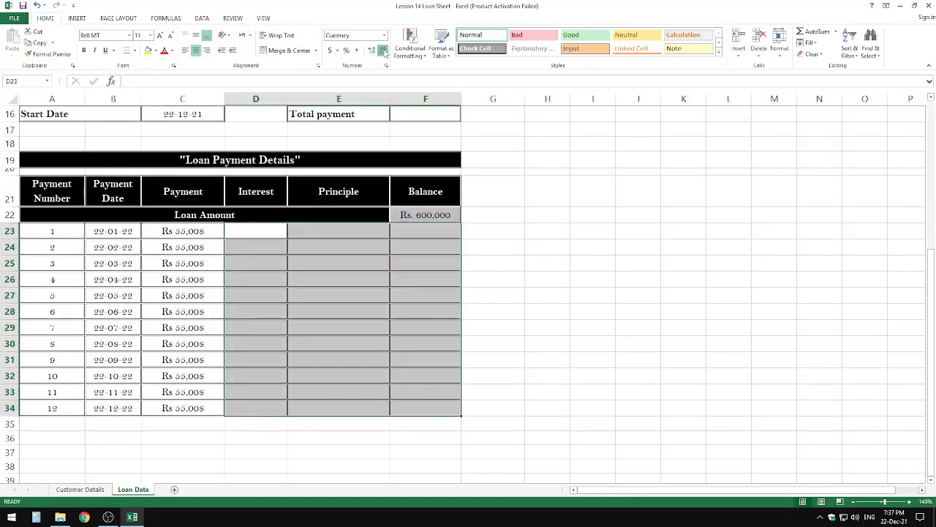
left_click(550, 194)
Calculate the first payment's interest in D23 from the opening balance, payments per year and annual rate with =F22/C15*C13
left_click(250, 232)
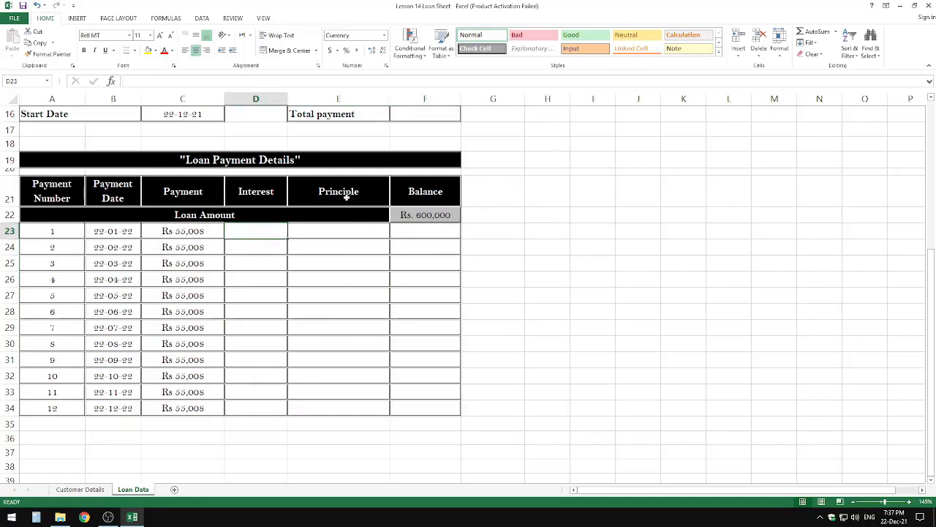
left_click(343, 233)
left_click(266, 235)
scroll(265, 265, "up", 1)
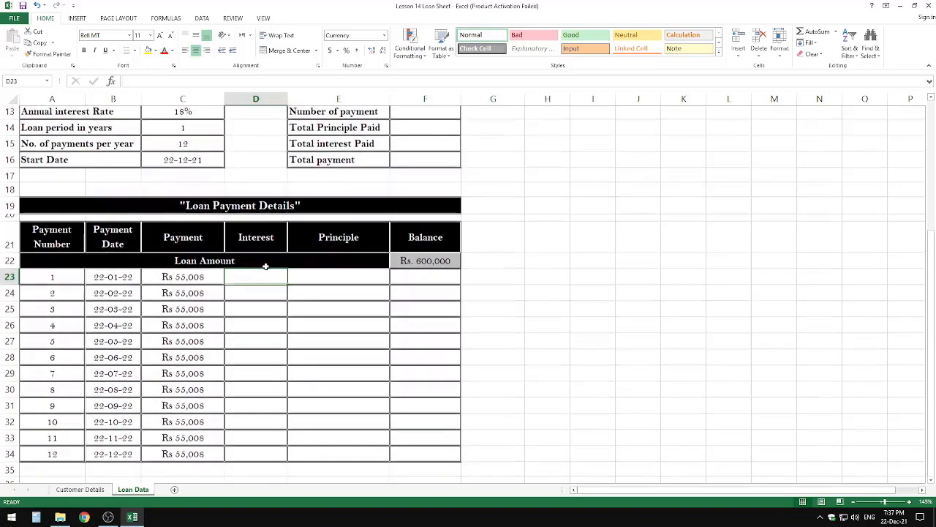
scroll(268, 300, "up", 1)
type("=")
scroll(270, 311, "down", 2)
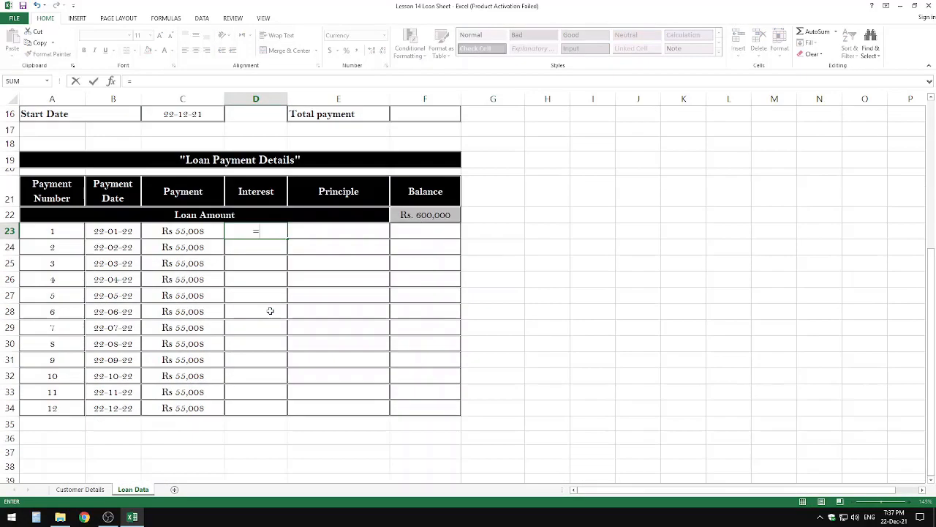
left_click(415, 214)
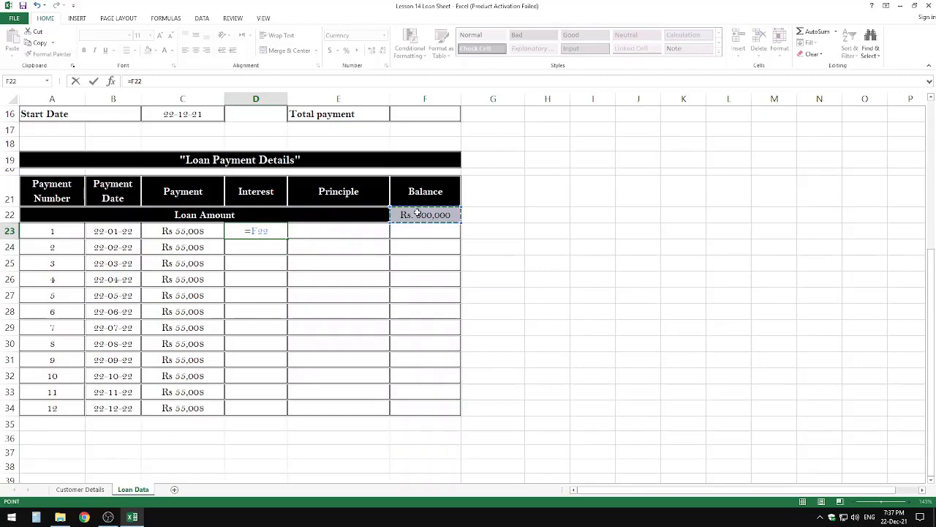
type("/")
scroll(214, 183, "up", 2)
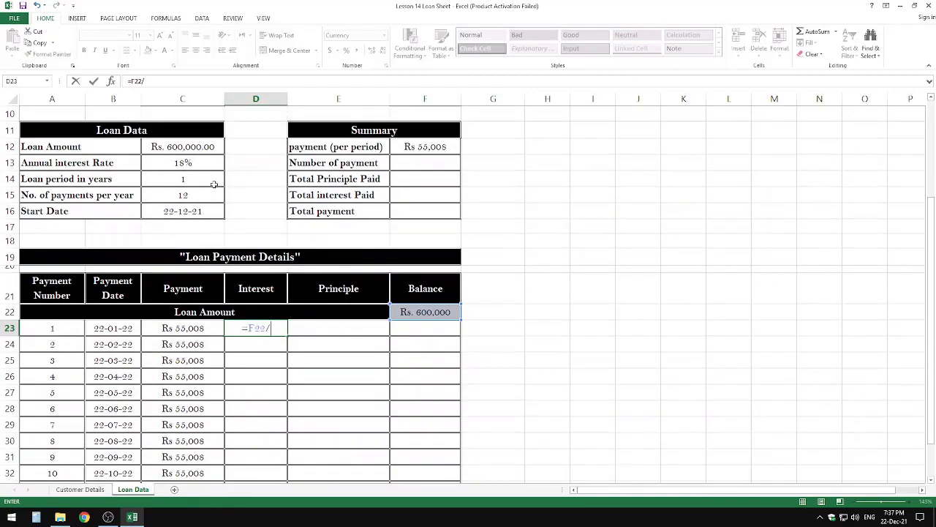
left_click(208, 197)
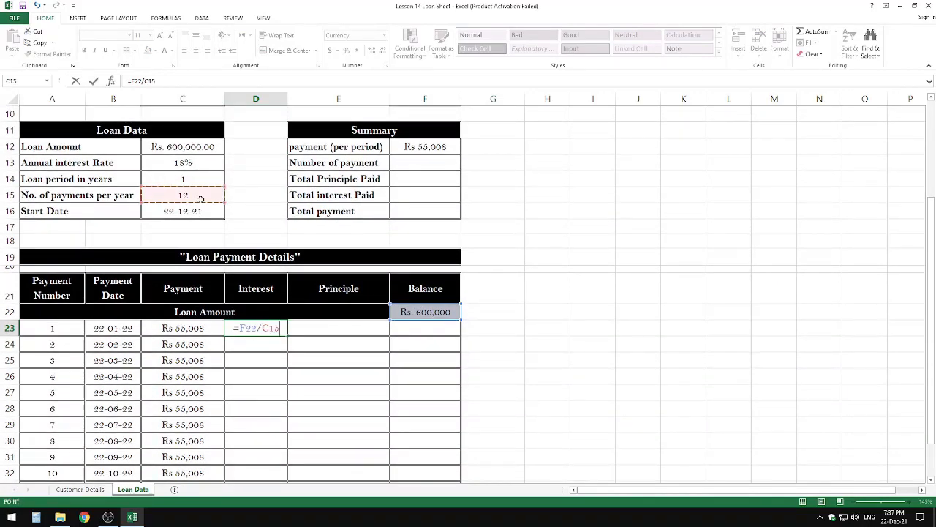
type("*")
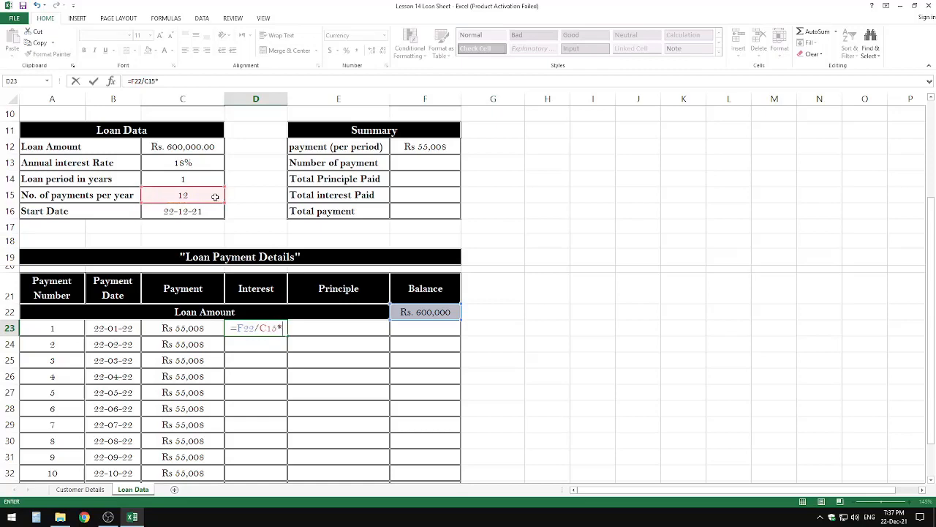
left_click(199, 158)
key("Return")
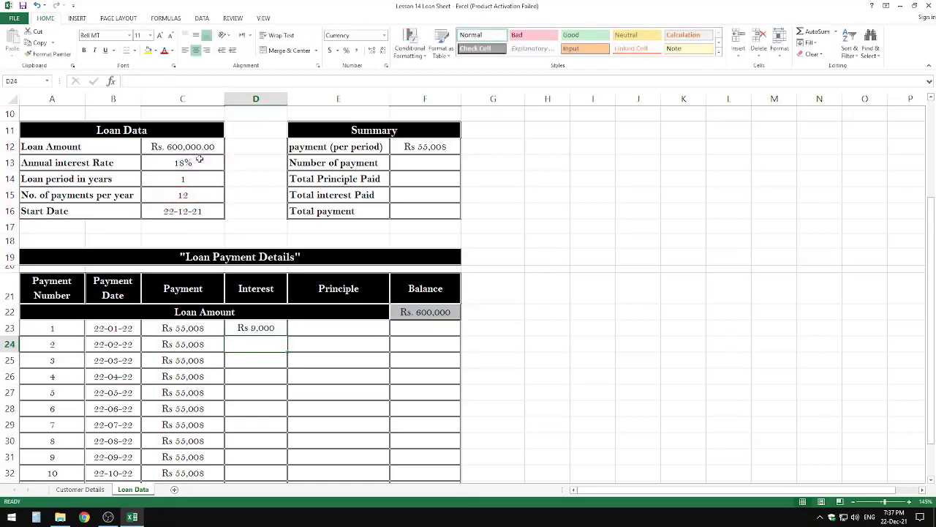
scroll(251, 217, "down", 2)
left_click(242, 231)
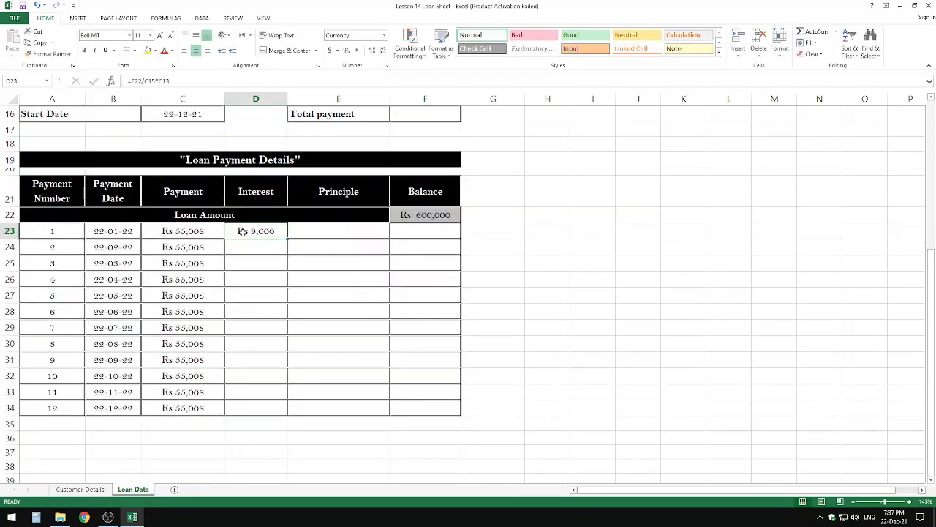
Calculate the first payment's principle in E23 as payment minus interest with =C23-D23
scroll(242, 231, "up", 2)
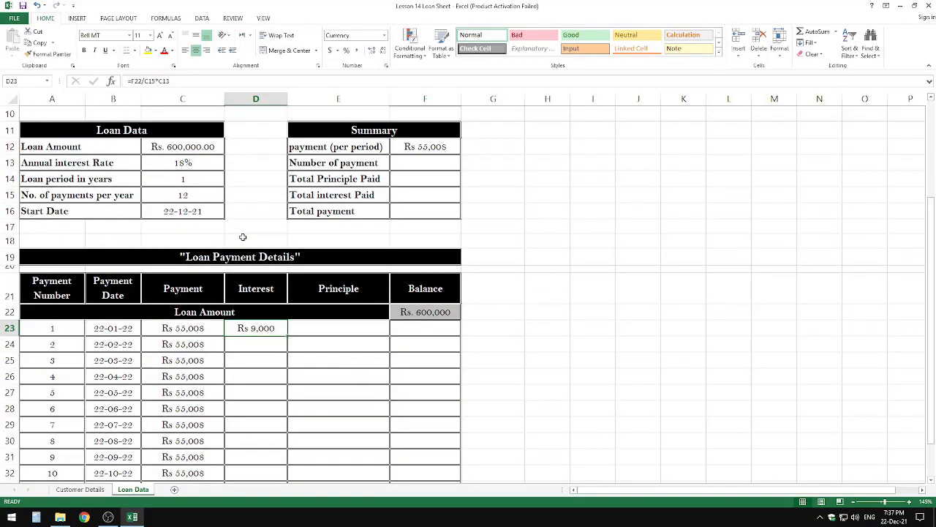
left_click(351, 327)
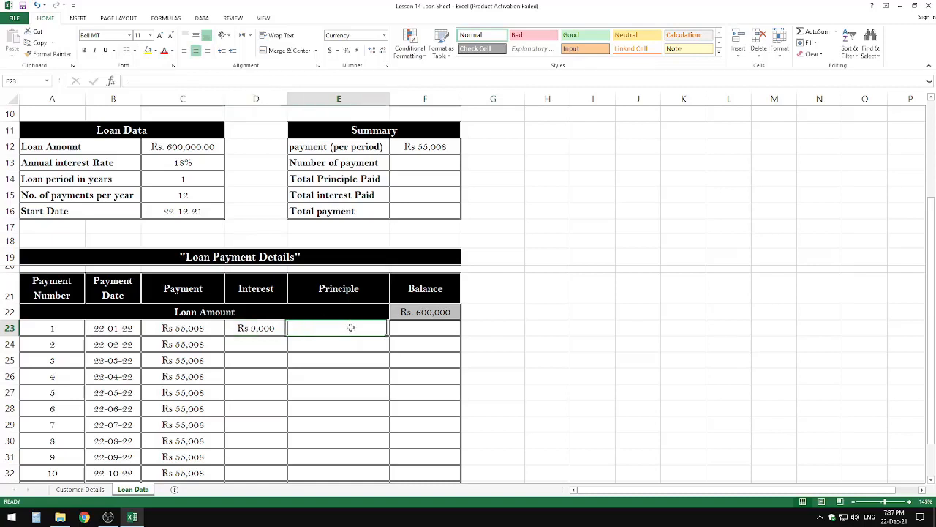
type("=")
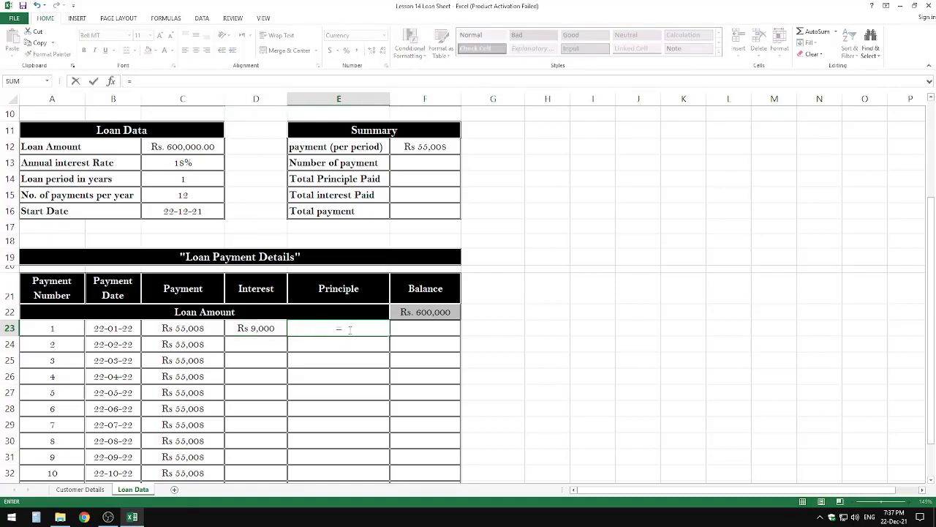
left_click(202, 329)
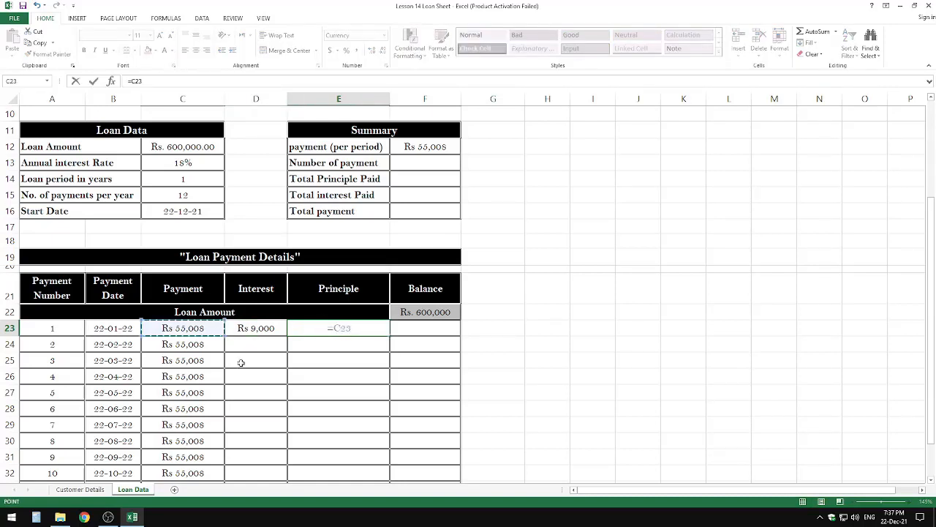
type("-")
key("Left")
key("Return")
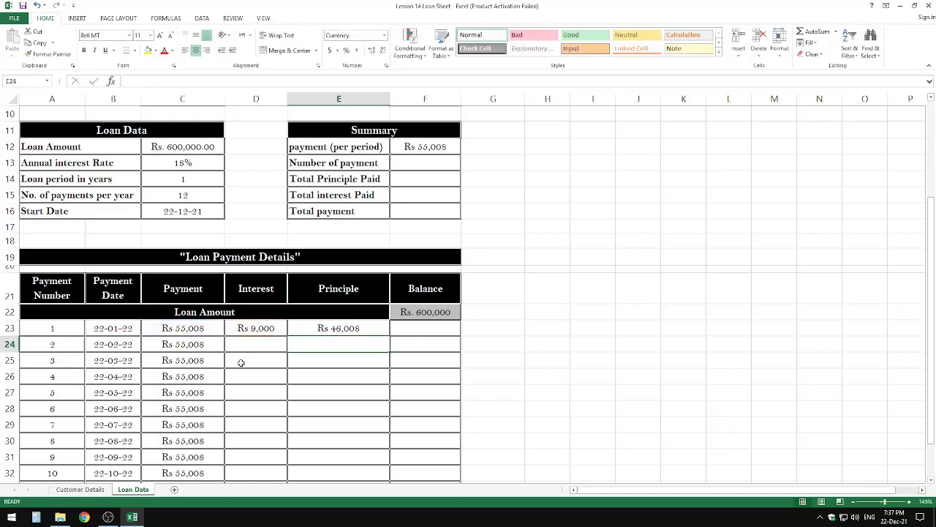
Calculate the first payment's balance in F23 as opening balance minus principle with =F22-E23
left_click(303, 330)
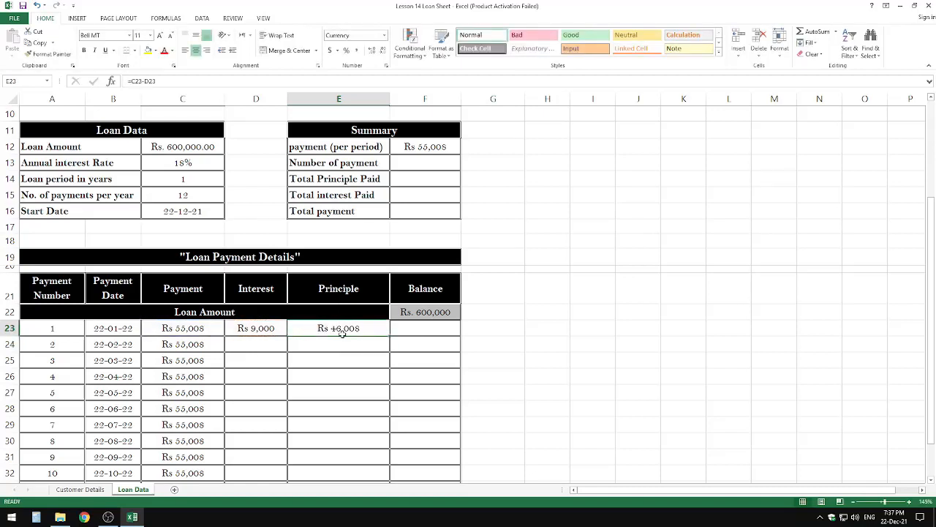
left_click(398, 329)
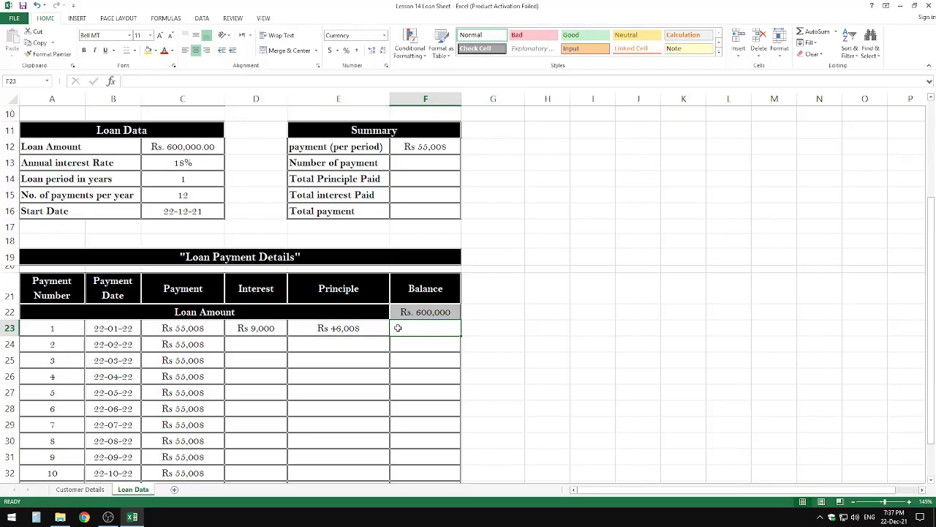
type("=")
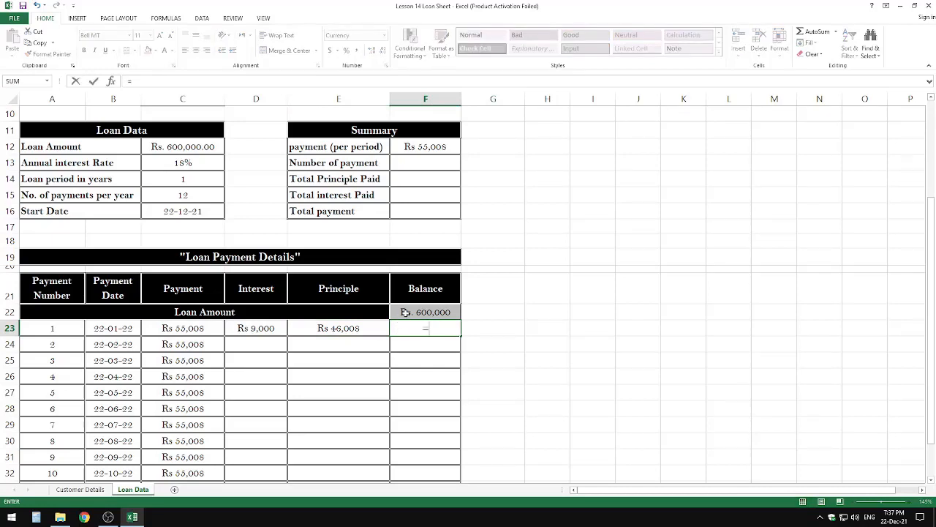
left_click(405, 312)
type("-")
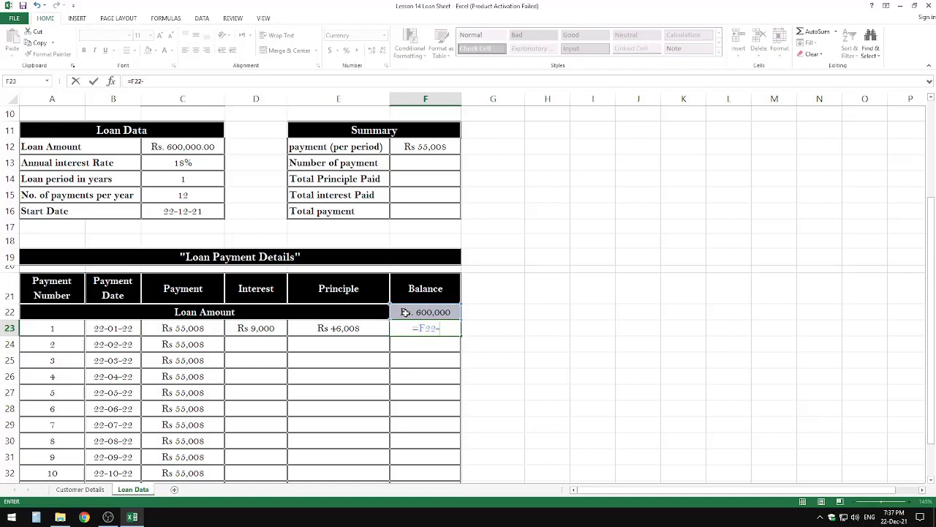
left_click(352, 331)
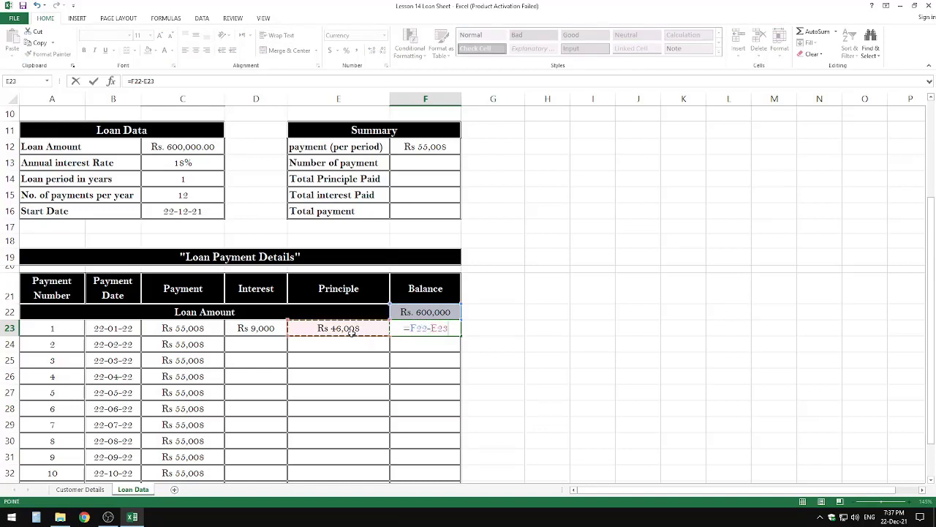
key("Return")
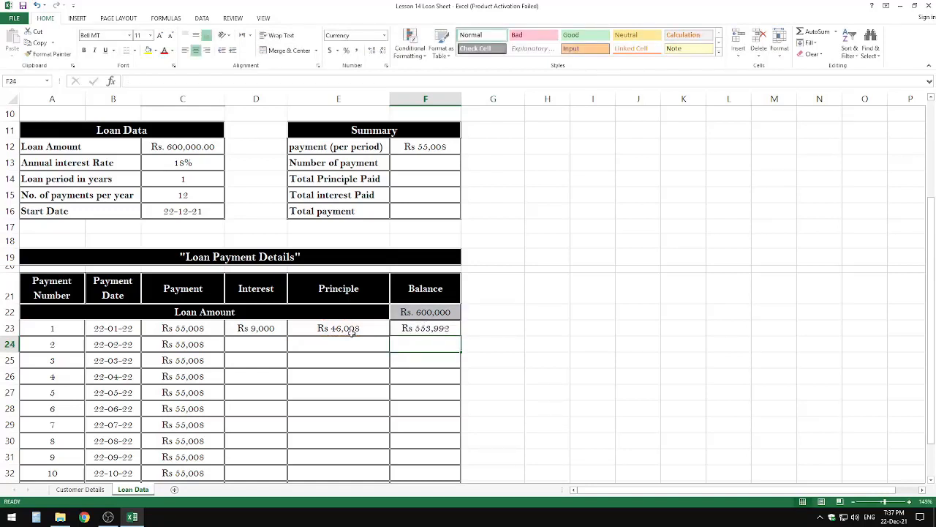
left_click(430, 330)
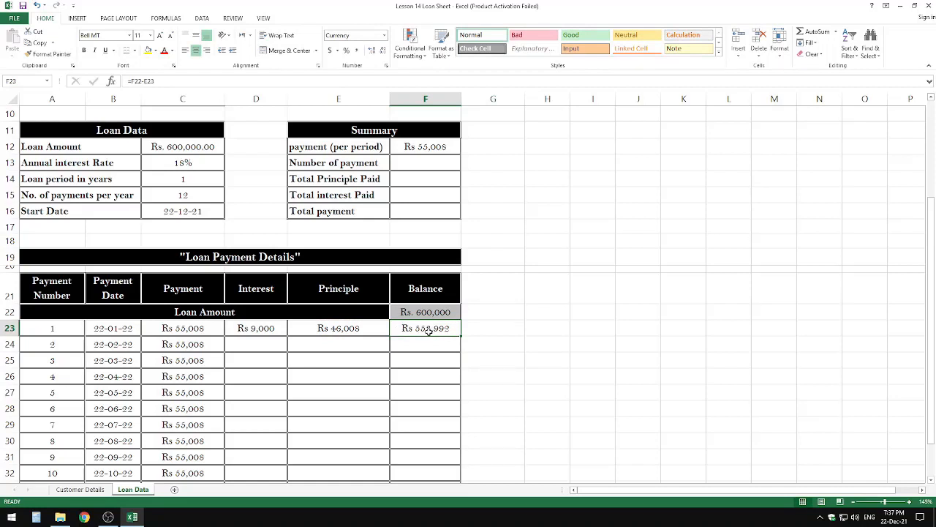
Calculate the second payment's interest in D24 from the previous balance, payments per year and annual rate with =F23/C15*C13
left_click(274, 347)
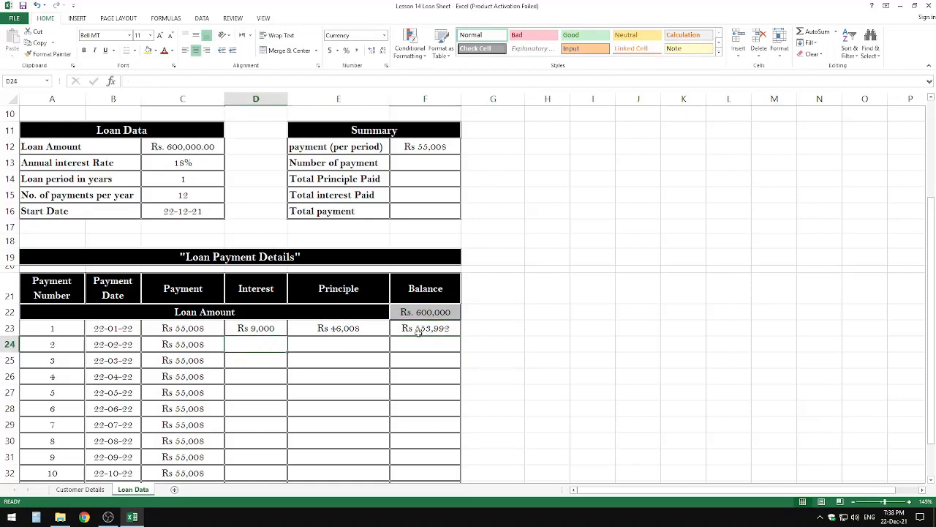
type("=")
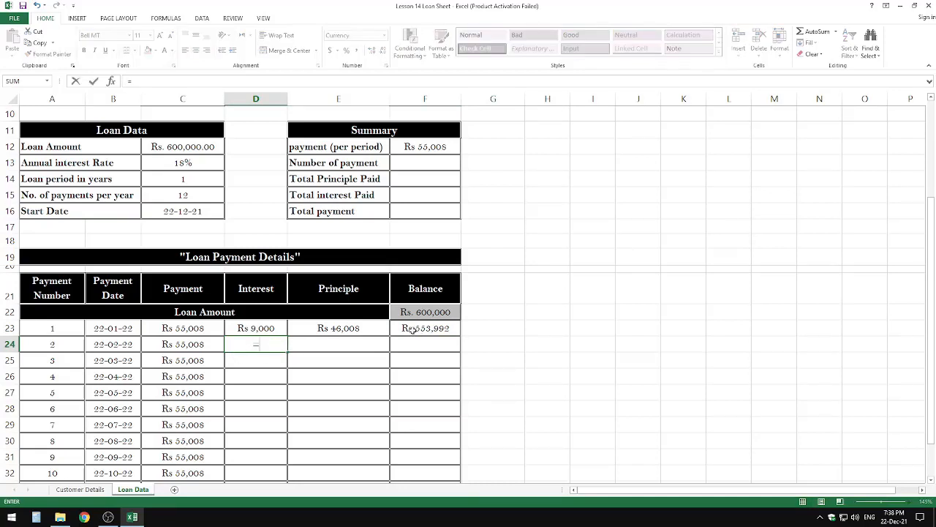
left_click(412, 329)
type("/")
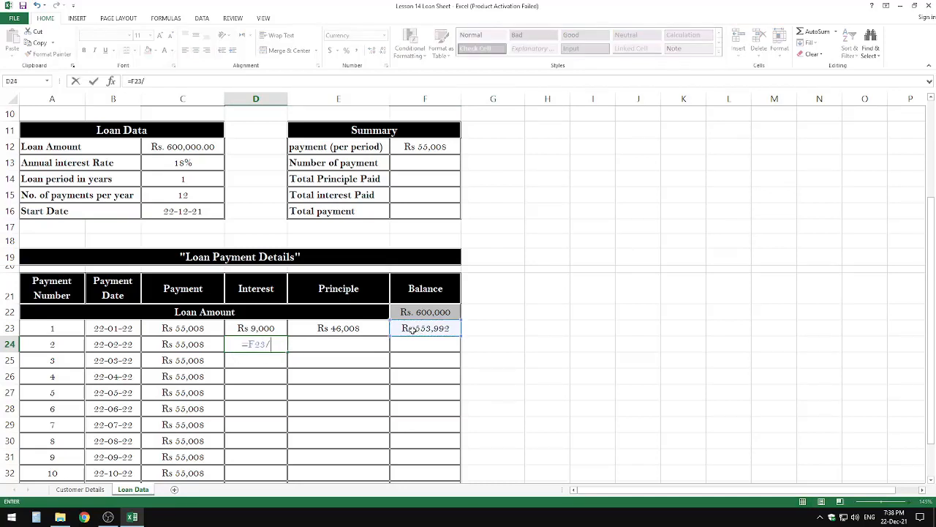
left_click(189, 191)
type("*")
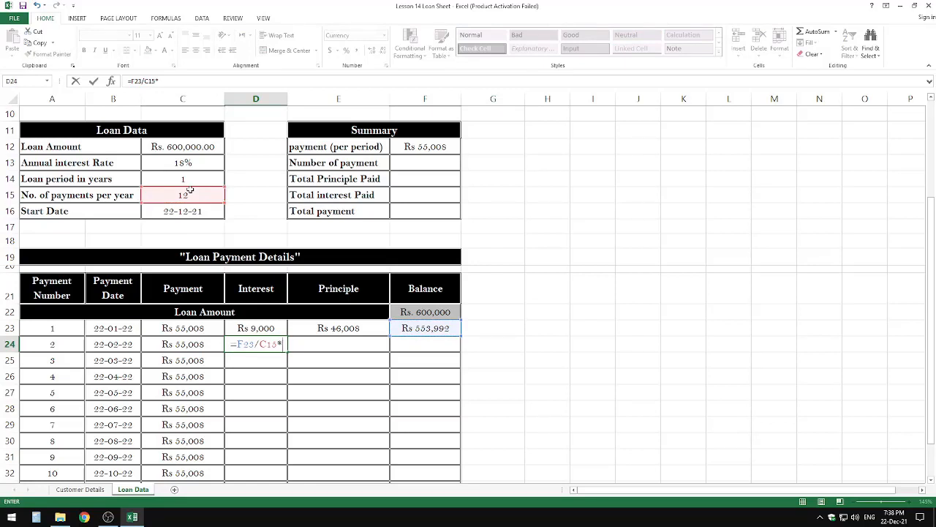
left_click(192, 162)
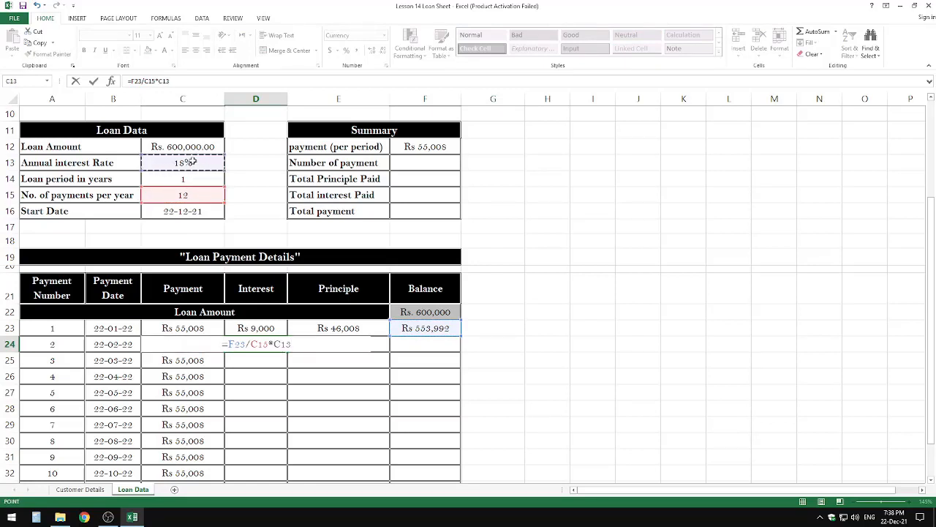
key("Return")
Calculate the second payment's principle in E24 as payment minus interest with =C24-D24
left_click(327, 349)
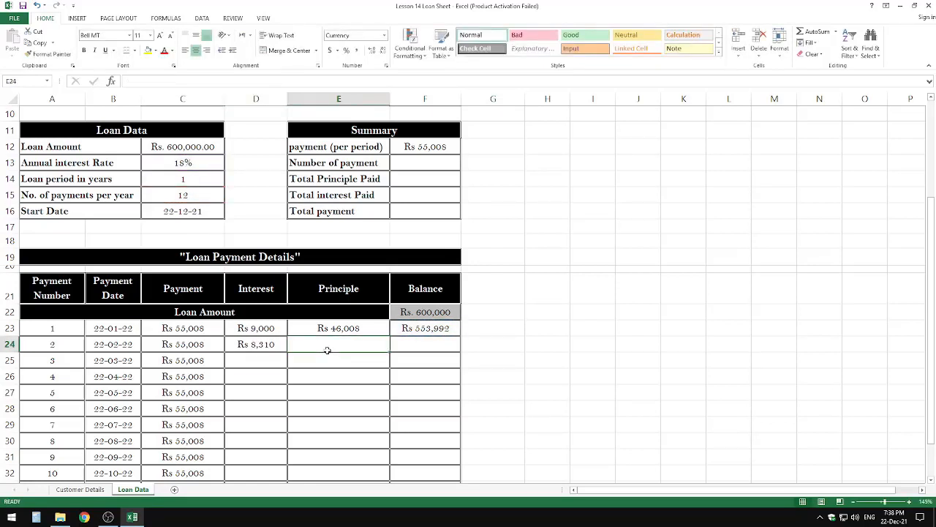
type("=")
left_click(205, 343)
type("-")
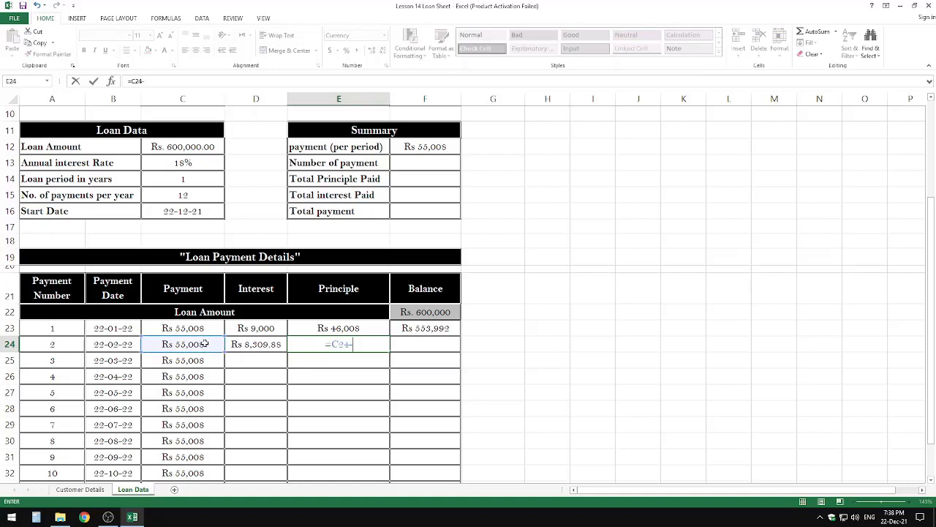
key("Left")
key("ctrl+Return")
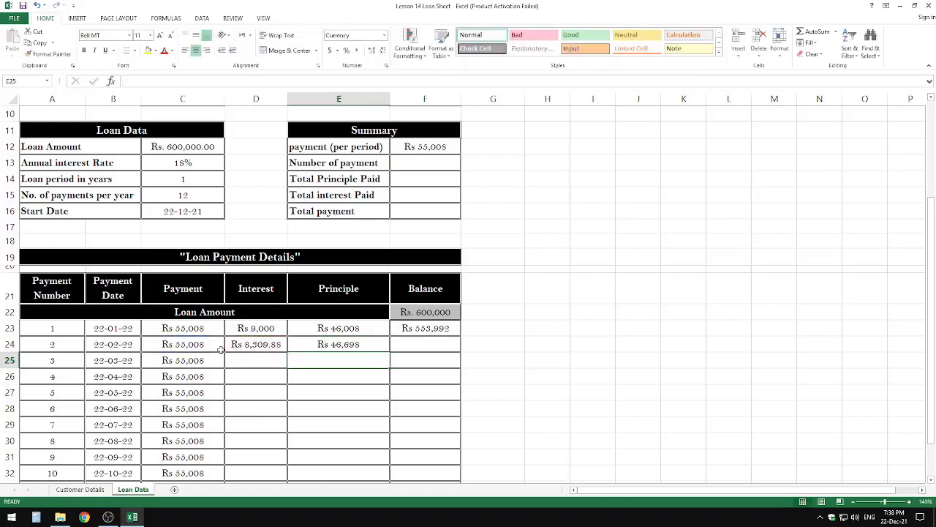
Calculate the second payment's balance in F24 as previous balance minus principle with =F23-E24
left_click(404, 346)
type("=")
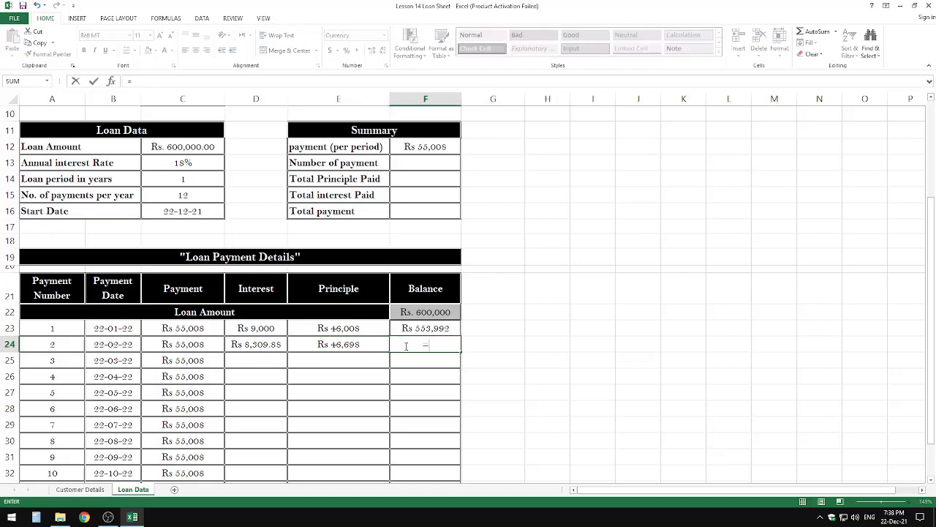
key("Up")
type("-")
key("Left")
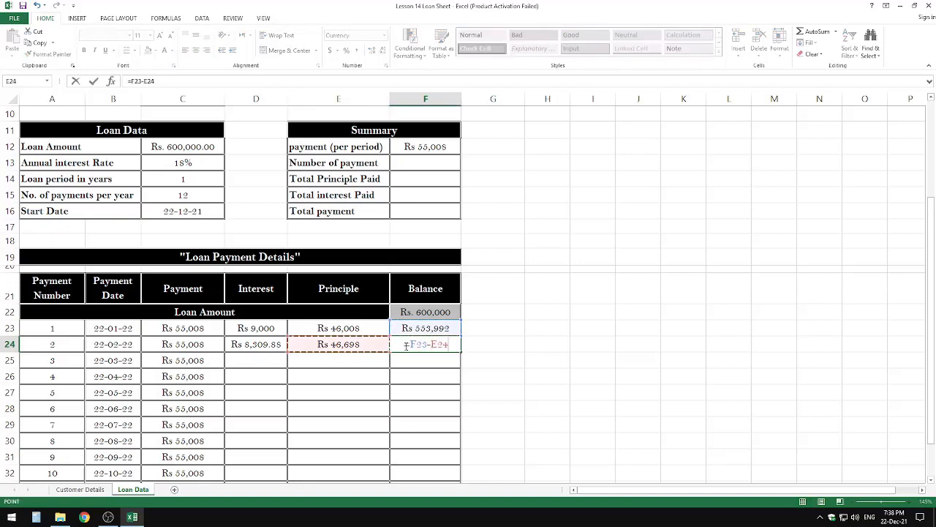
key("Return")
left_click(406, 345)
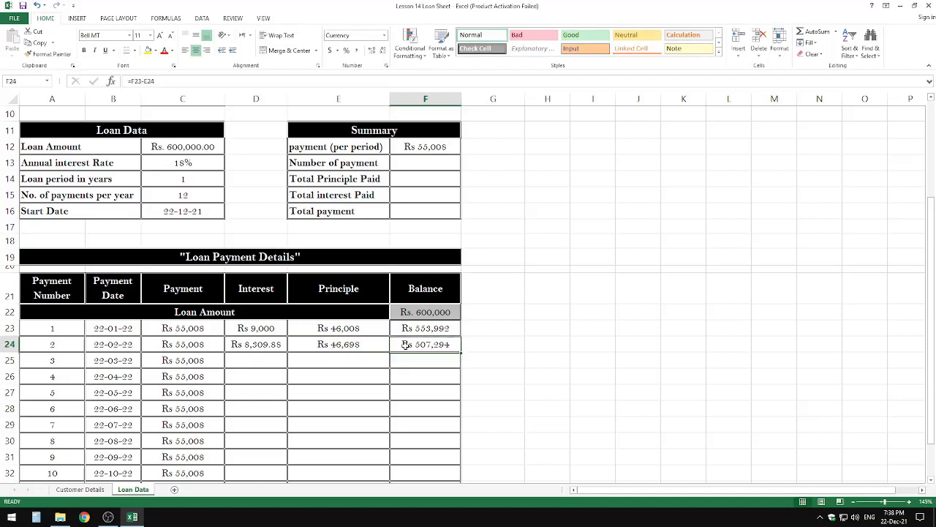
Make the payments-per-year and annual-rate references absolute in the D24 interest formula, giving =F23/$C$15*$C$13
double_click(259, 345)
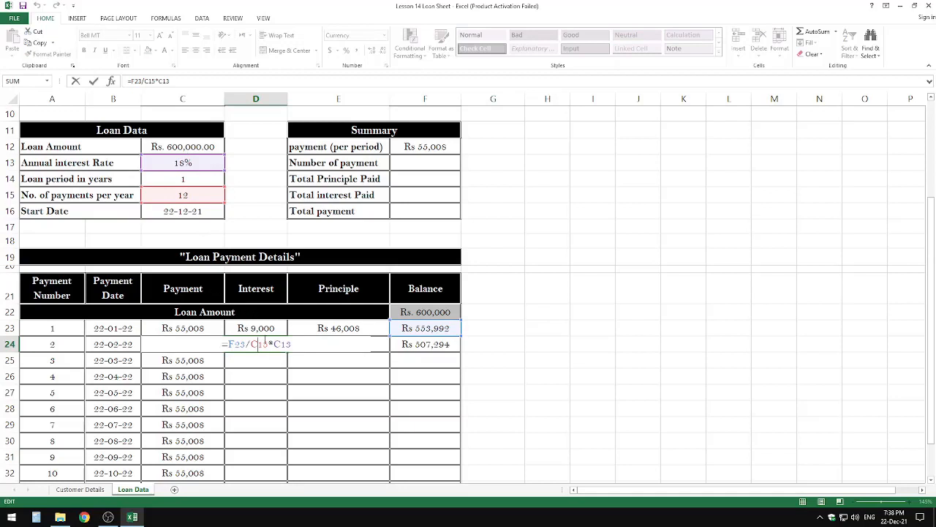
key("F4")
left_click(283, 345)
key("F4")
key("Return")
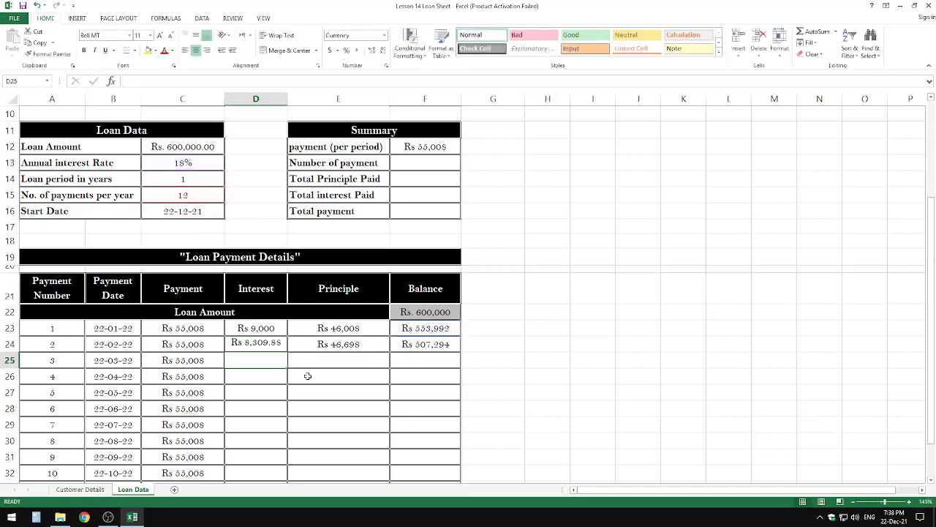
Check the E24 and F24 formulas and fill the interest, principle and balance formulas from D24:F24 down to row 34
double_click(314, 344)
key("Return")
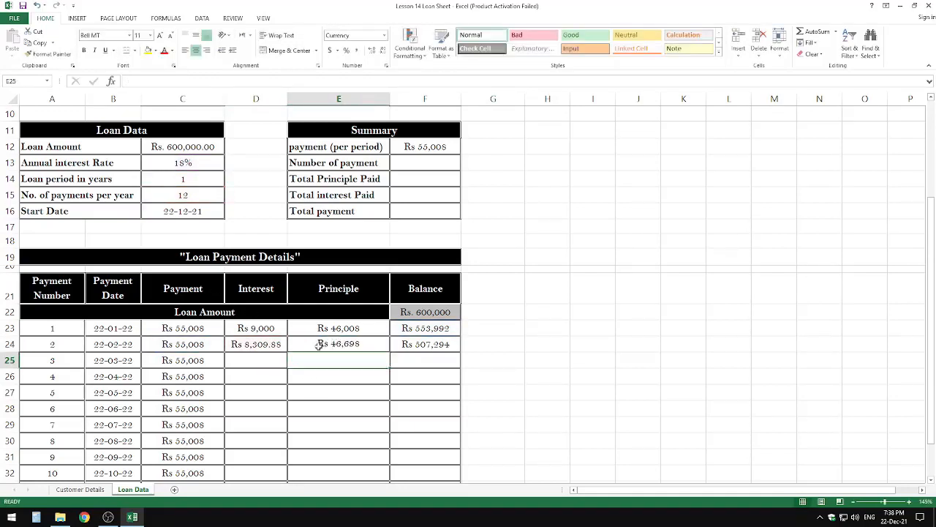
double_click(416, 344)
key("Return")
left_click_drag(254, 341, 397, 346)
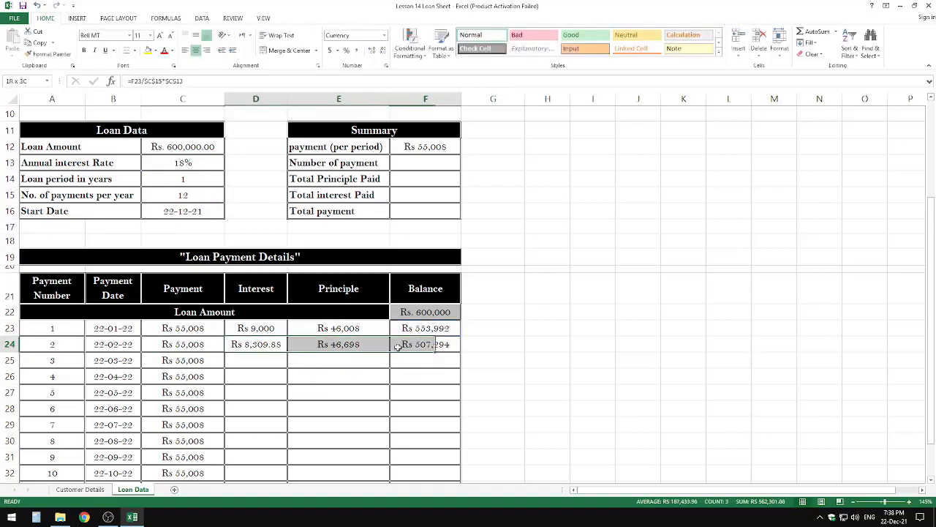
scroll(413, 348, "down", 3)
left_click_drag(461, 210, 458, 364)
left_click(430, 363)
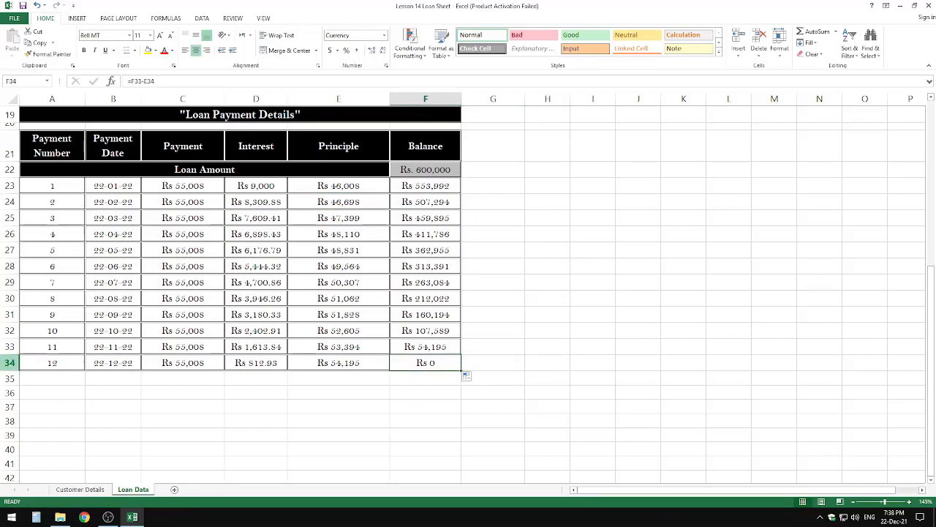
left_click_drag(22, 362, 429, 365)
left_click(430, 365)
Link the summary's Number of payment in F13 to the number of payments per year with =C15
scroll(453, 366, "up", 4)
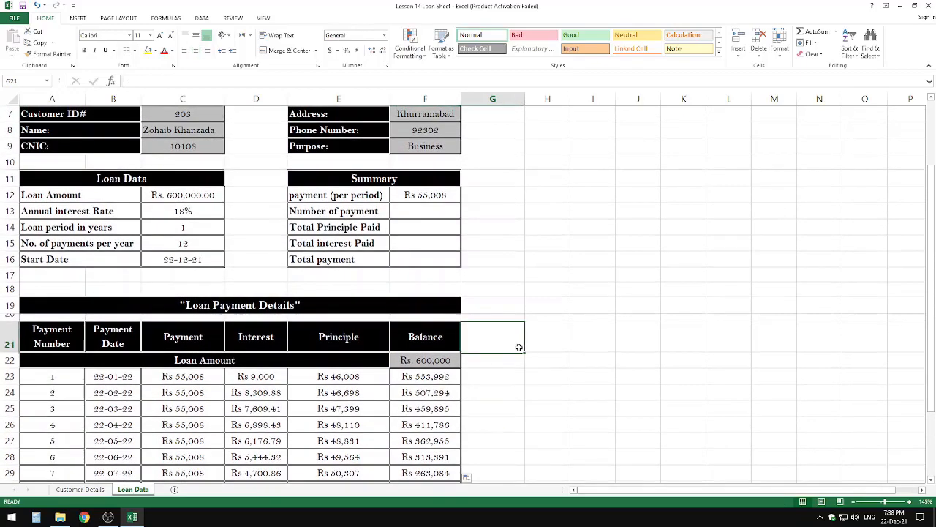
left_click(516, 343)
scroll(468, 322, "down", 2)
scroll(292, 300, "up", 1)
scroll(253, 289, "up", 1)
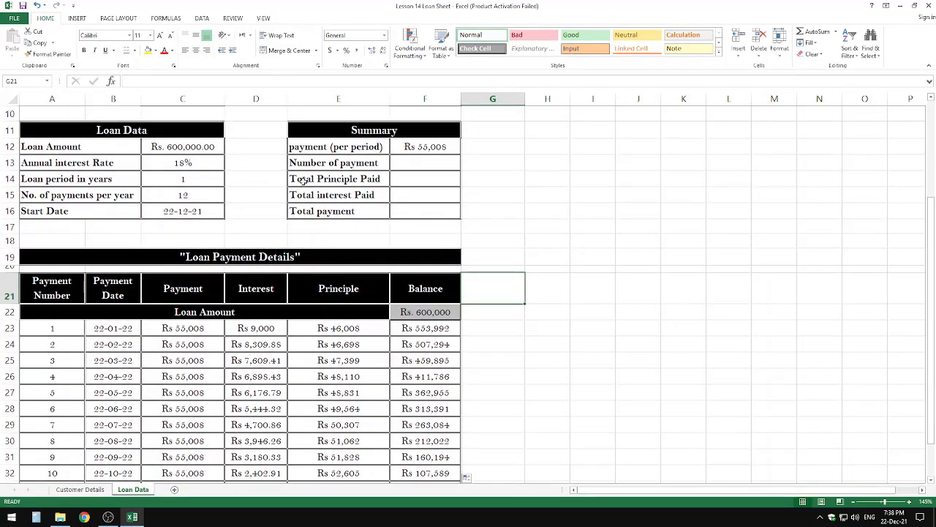
left_click(395, 163)
type("=")
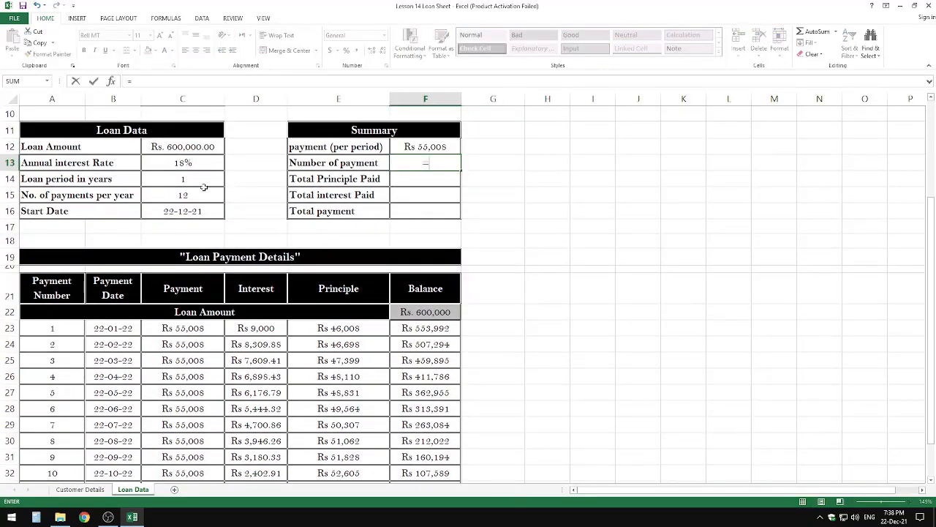
left_click(169, 196)
key("Return")
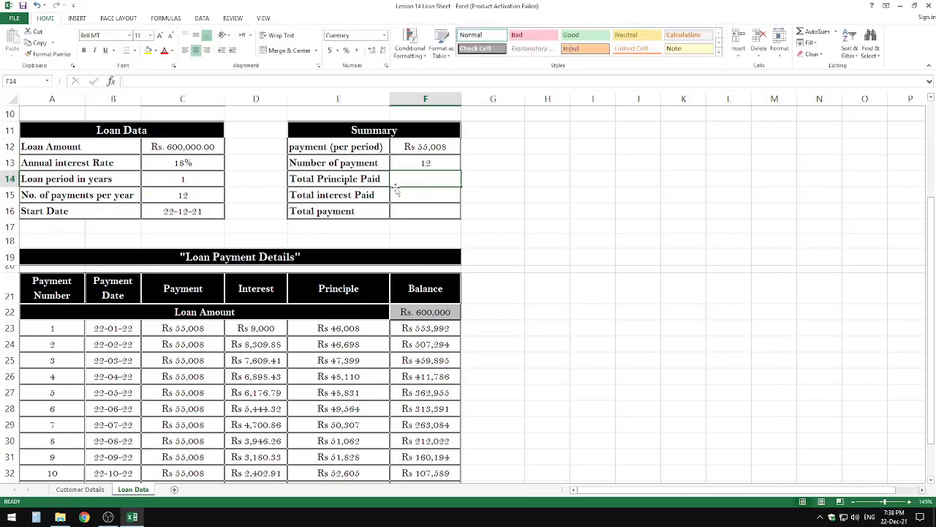
Calculate Total Principle Paid in F14 by summing the schedule's principle column, E23:E34
type("=sum(")
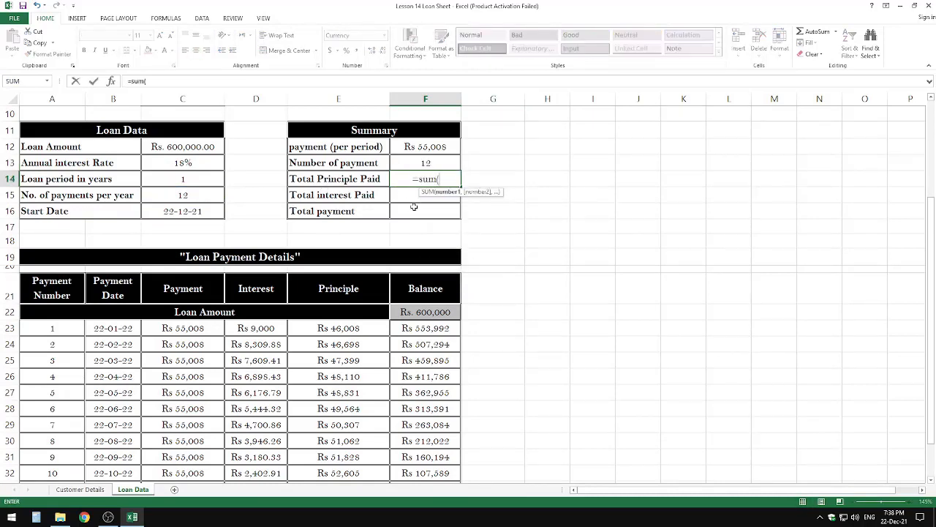
scroll(407, 236, "down", 1)
scroll(406, 236, "down", 1)
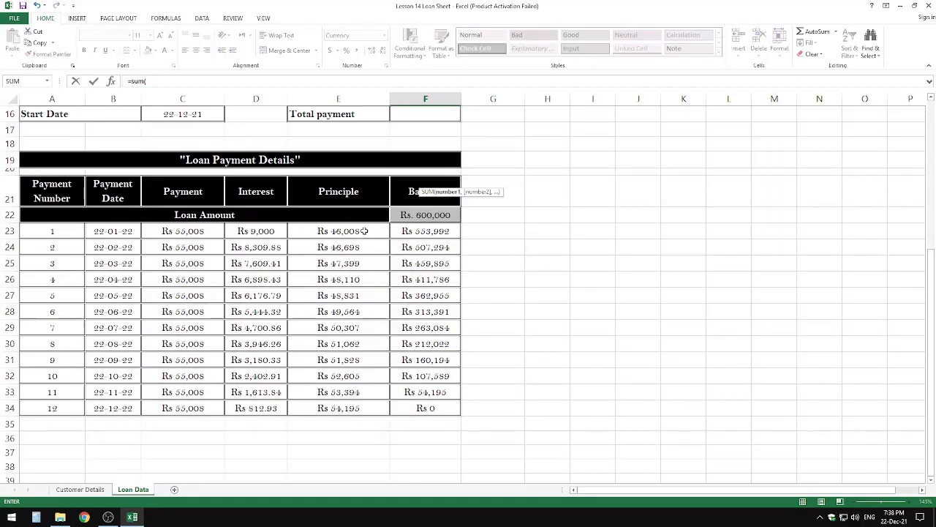
left_click_drag(362, 230, 362, 408)
key("Return")
Calculate Total interest Paid in F15 by summing the schedule's interest column with =SUM(D23:D34)
scroll(420, 260, "up", 4)
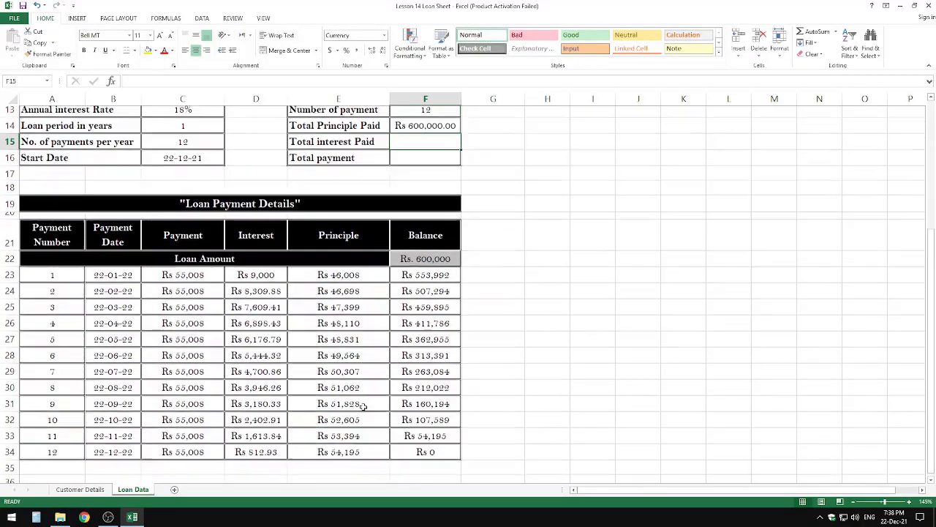
type("=sum")
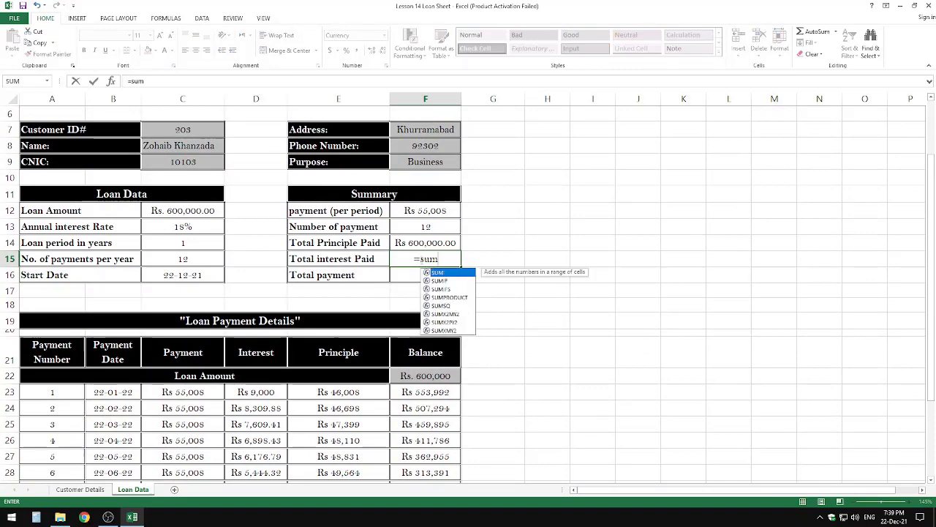
key("Tab")
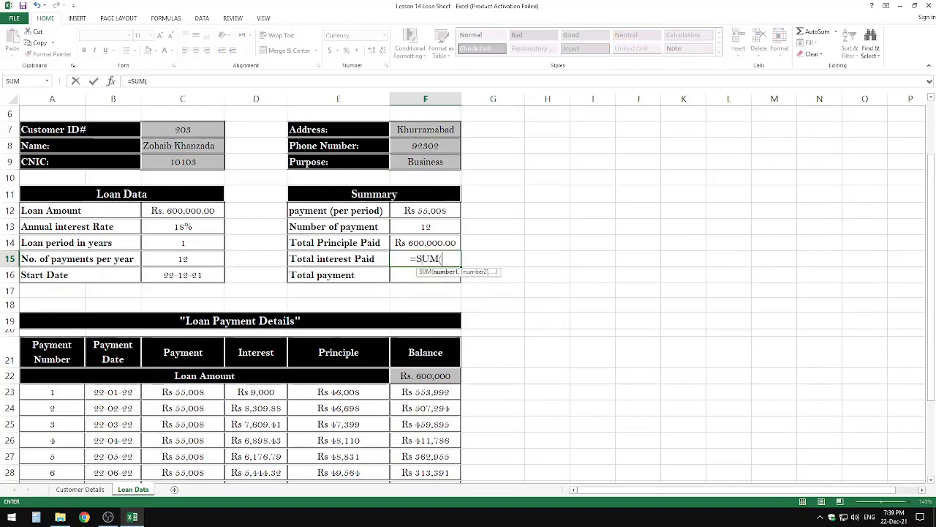
scroll(256, 203, "down", 4)
left_click_drag(247, 364, 247, 374)
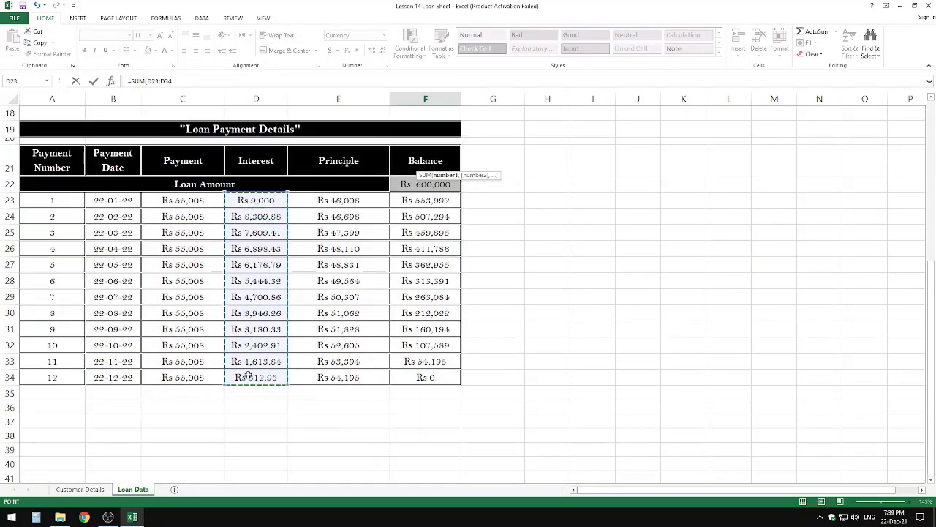
key("Escape")
Calculate Total payment in F16 by summing the total principle and total interest with =SUM(F14:F15)
scroll(356, 359, "up", 5)
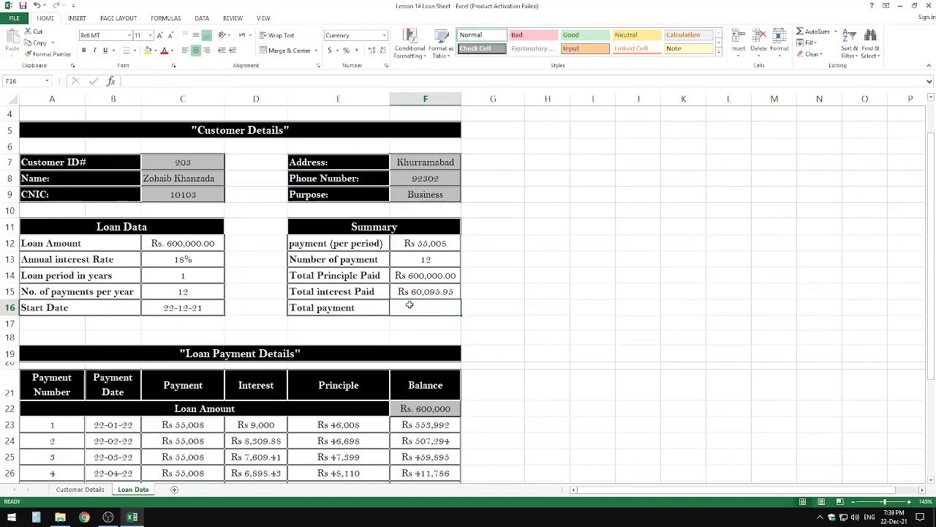
type("=sum(")
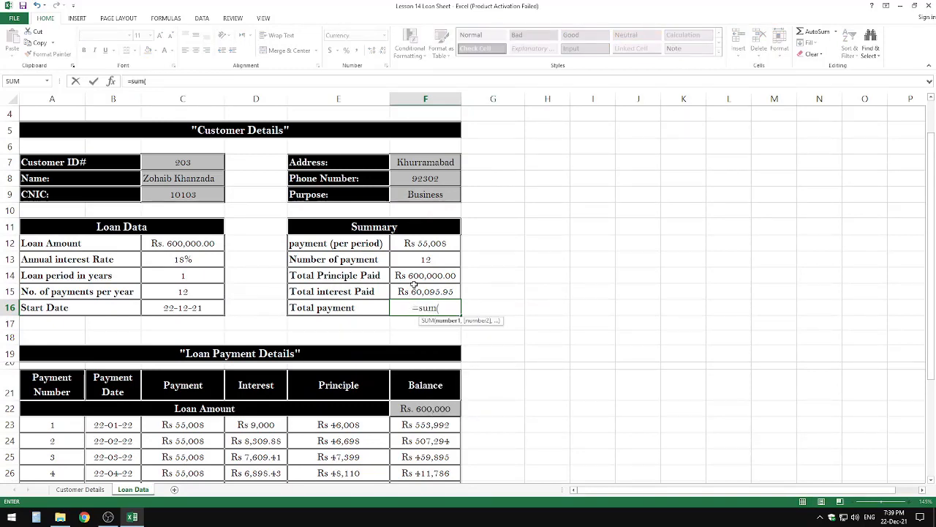
left_click_drag(414, 277, 415, 291)
key("Return")
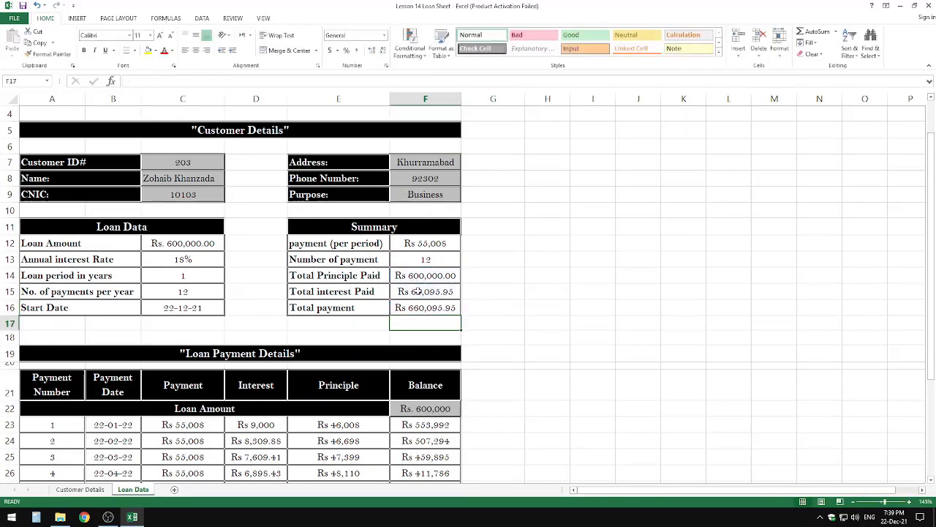
Remove the decimal places from the Total payment amount in F16 and the Total interest Paid amount in F15
left_click(419, 306)
left_click(382, 50)
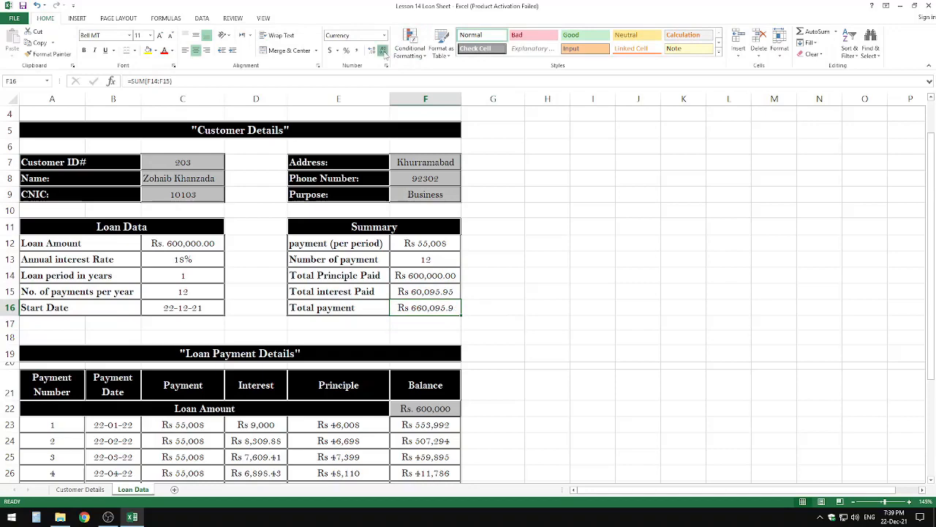
left_click(383, 50)
key("Up")
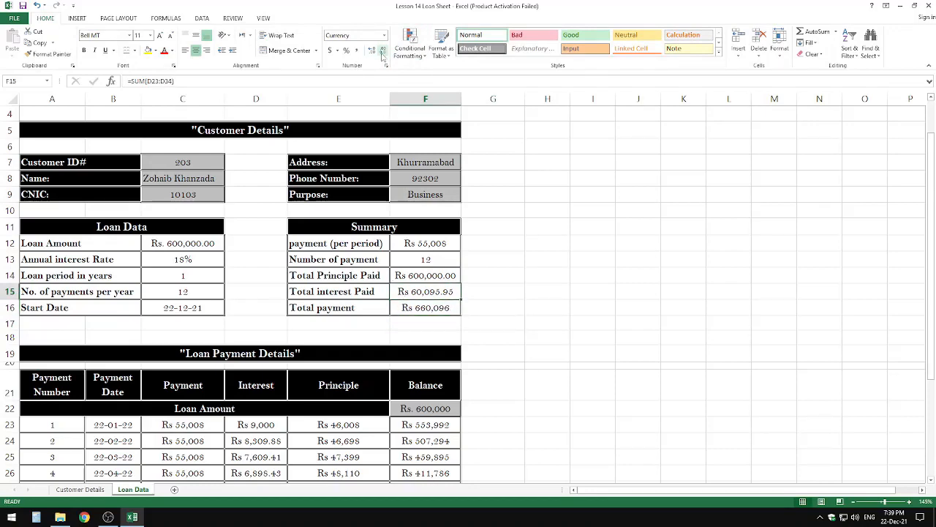
left_click(383, 50)
left_click(382, 50)
left_click(547, 275)
Review the summary and payment schedule on the Loan Data sheet and the source table on the Customer Details sheet
scroll(542, 322, "down", 1)
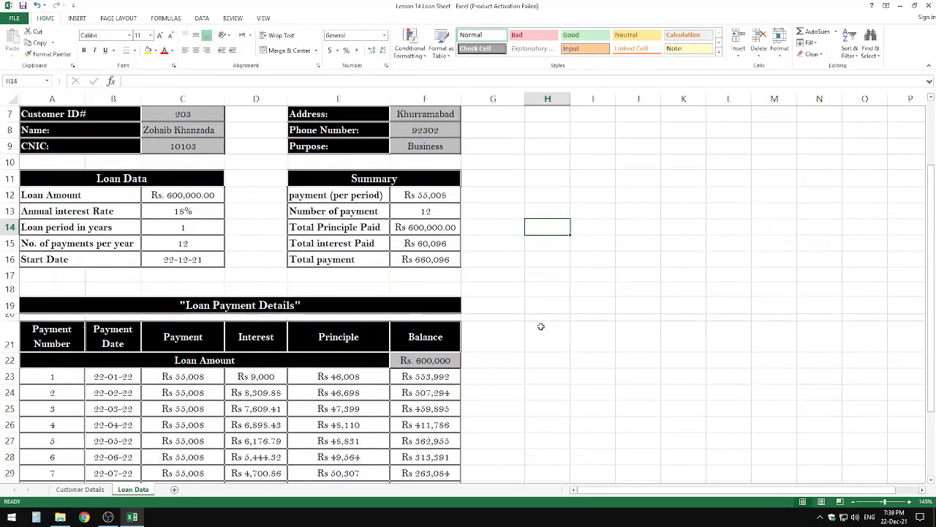
scroll(452, 372, "down", 4)
scroll(452, 371, "up", 6)
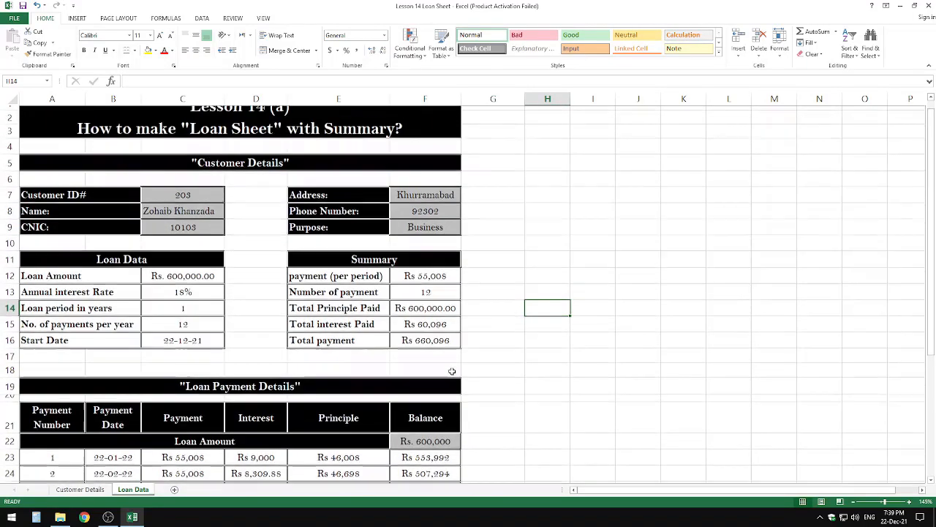
left_click(102, 489)
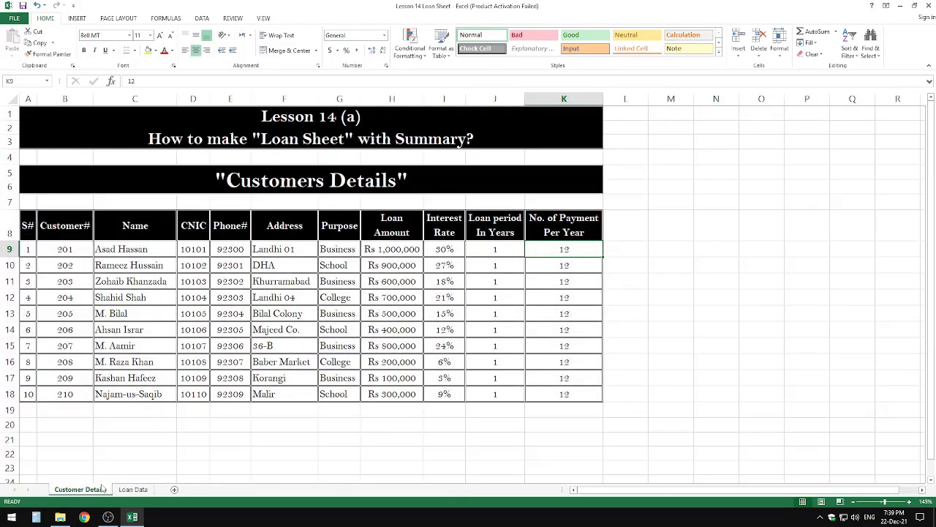
left_click(126, 490)
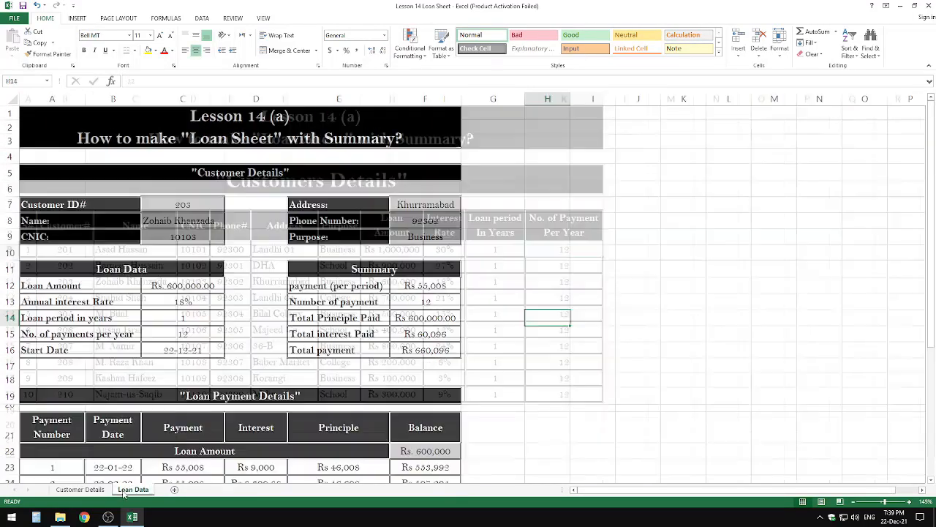
scroll(646, 338, "down", 4)
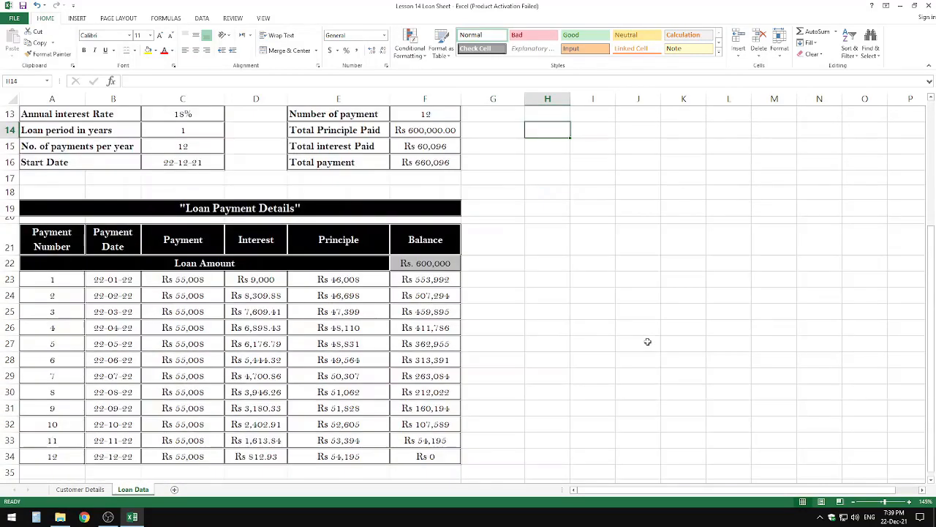
left_click(109, 517)
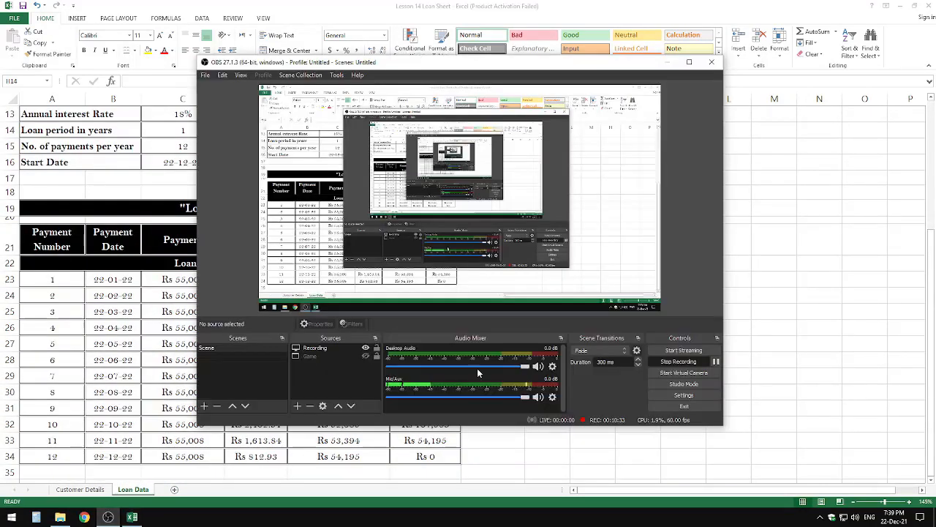